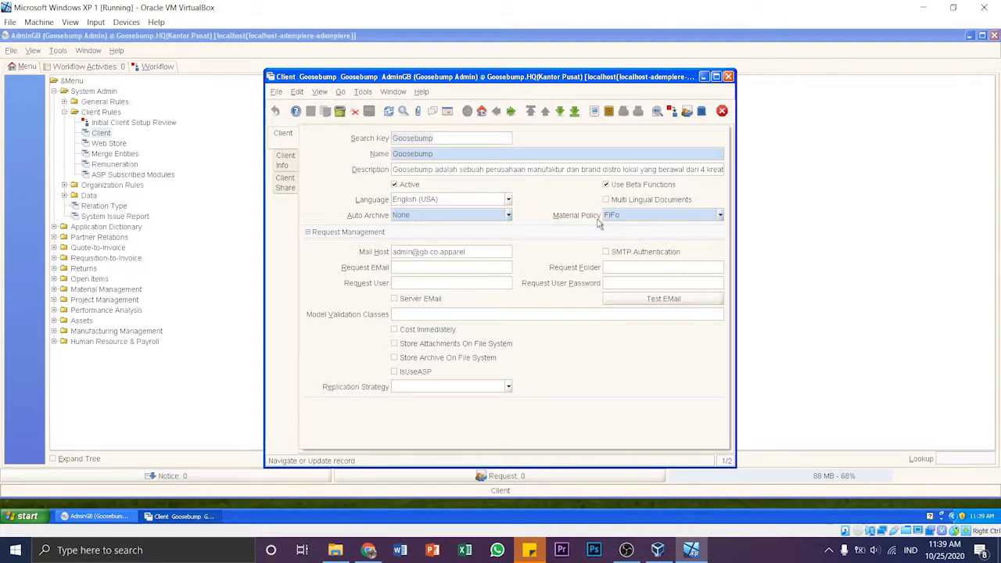
{"action": "left_click_drag", "start_coordinate": [560, 78], "coordinate": [567, 76]}
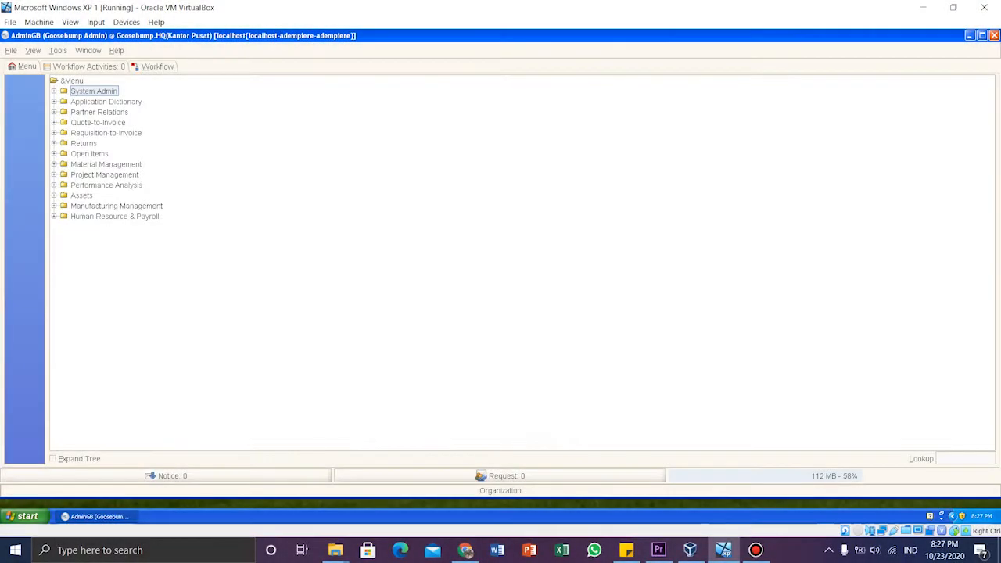
{"action": "key", "text": "Right"}
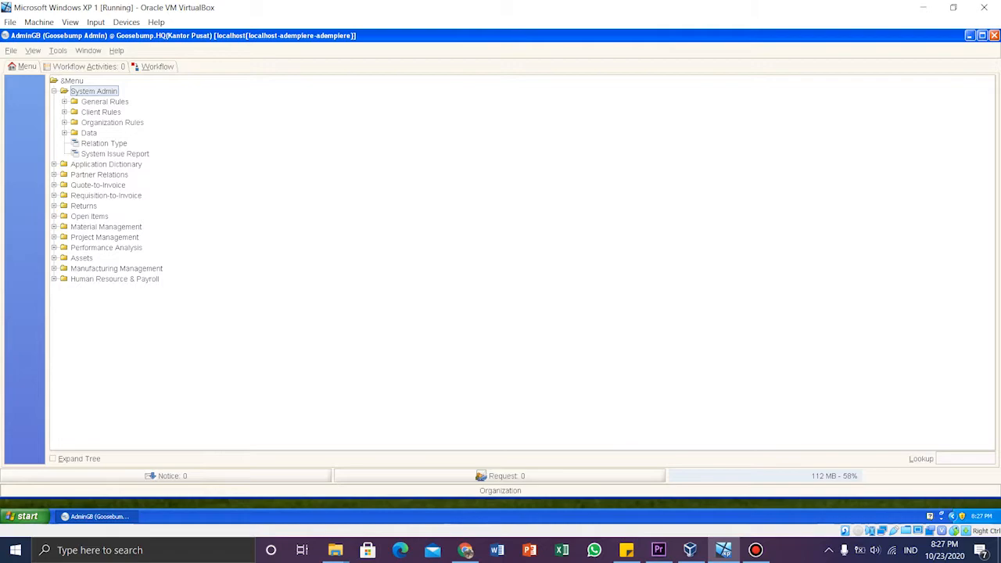
- Open the Organization window under Organization Rules and examine the HQ(Kantor Pusat) record, the organization list and the HQ organization info
{"action": "double_click", "coordinate": [112, 123]}
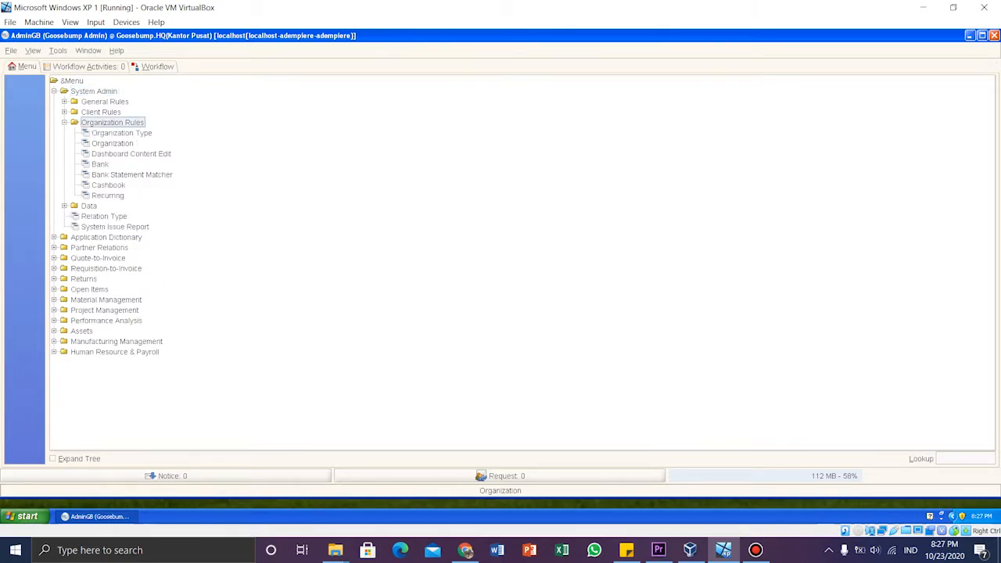
{"action": "double_click", "coordinate": [112, 144]}
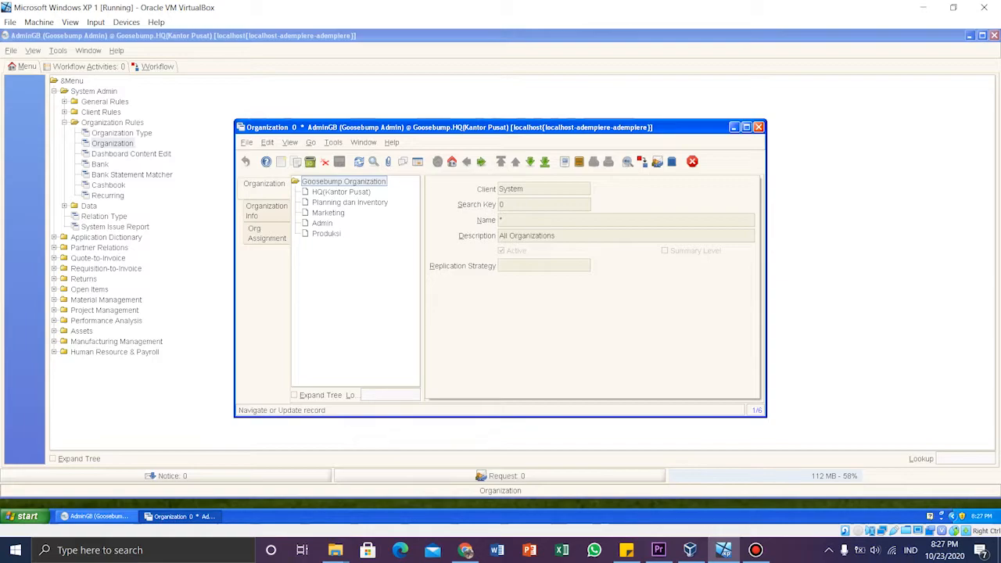
{"action": "left_click", "coordinate": [341, 192]}
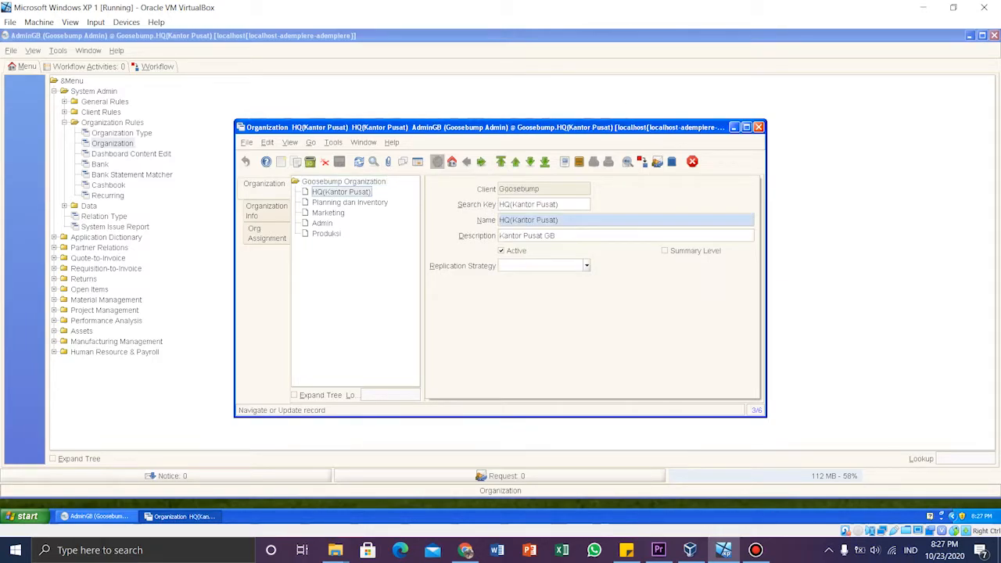
{"action": "left_click", "coordinate": [418, 162]}
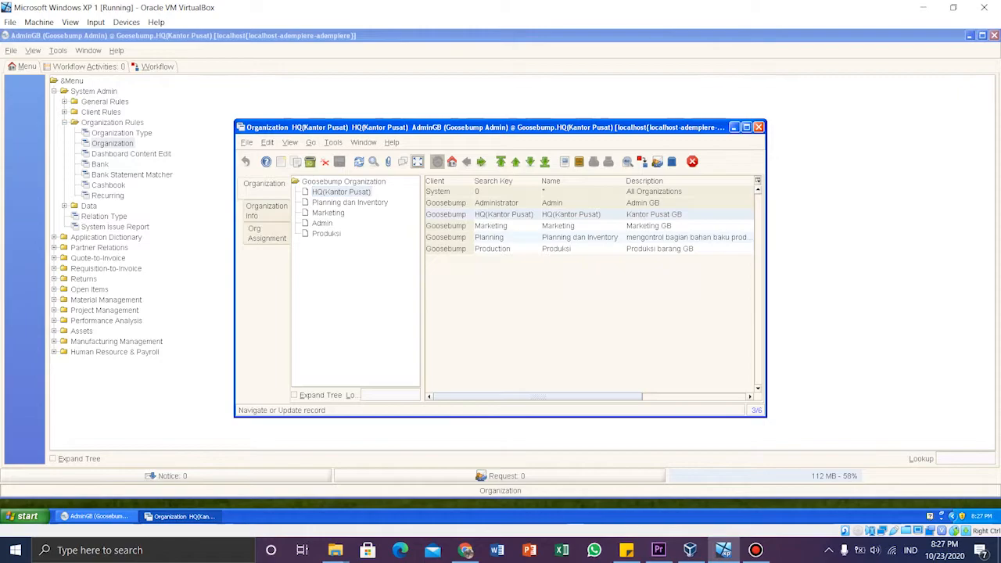
{"action": "left_click", "coordinate": [417, 162]}
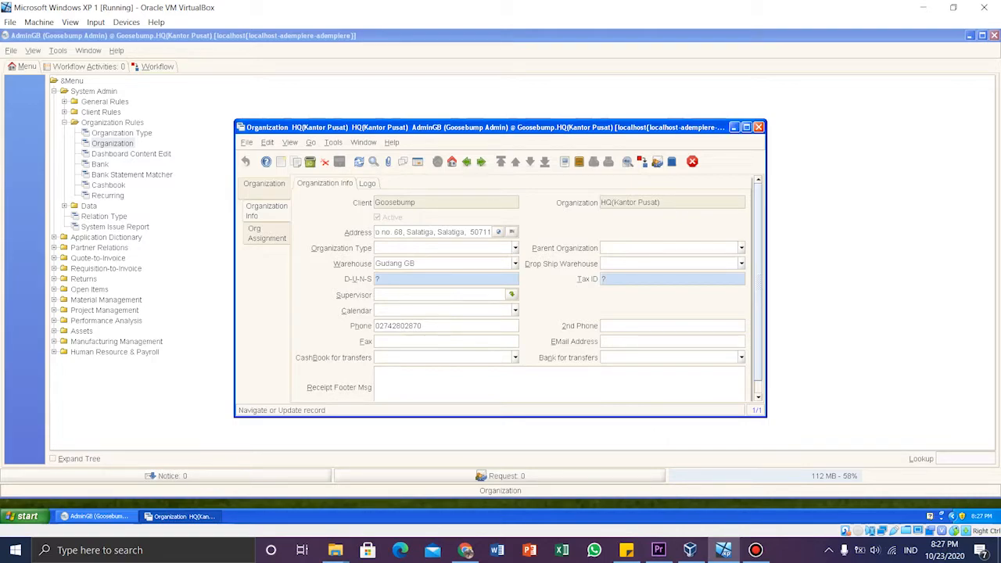
{"action": "left_click", "coordinate": [264, 184]}
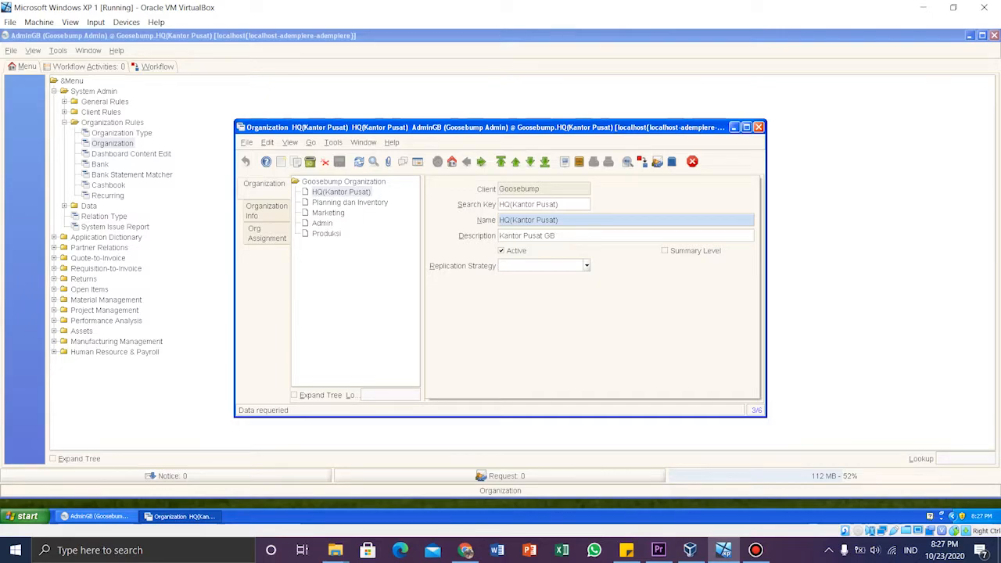
- View the Marketing, Admin and Produksi organization records one after another
{"action": "left_click", "coordinate": [327, 212]}
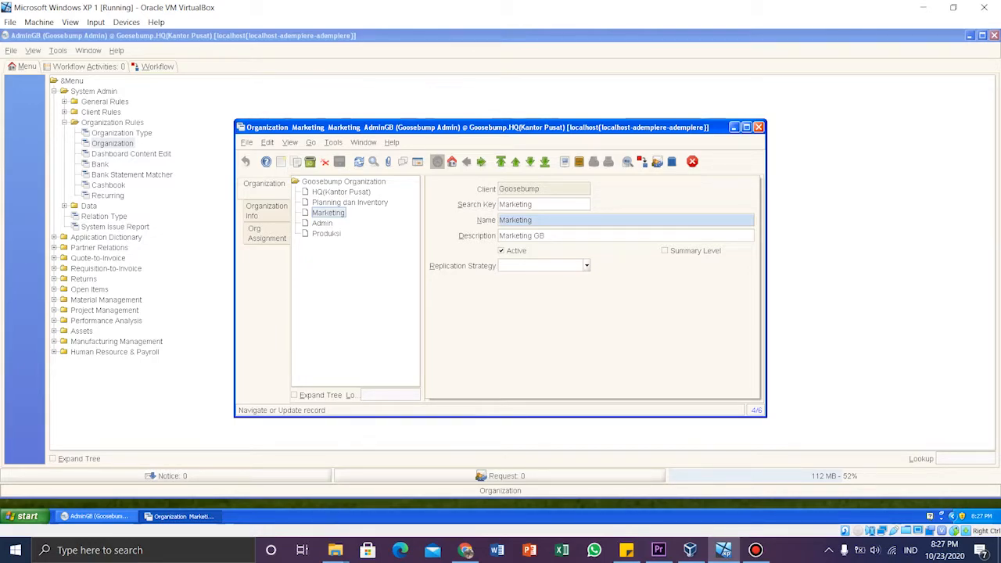
{"action": "left_click", "coordinate": [323, 224]}
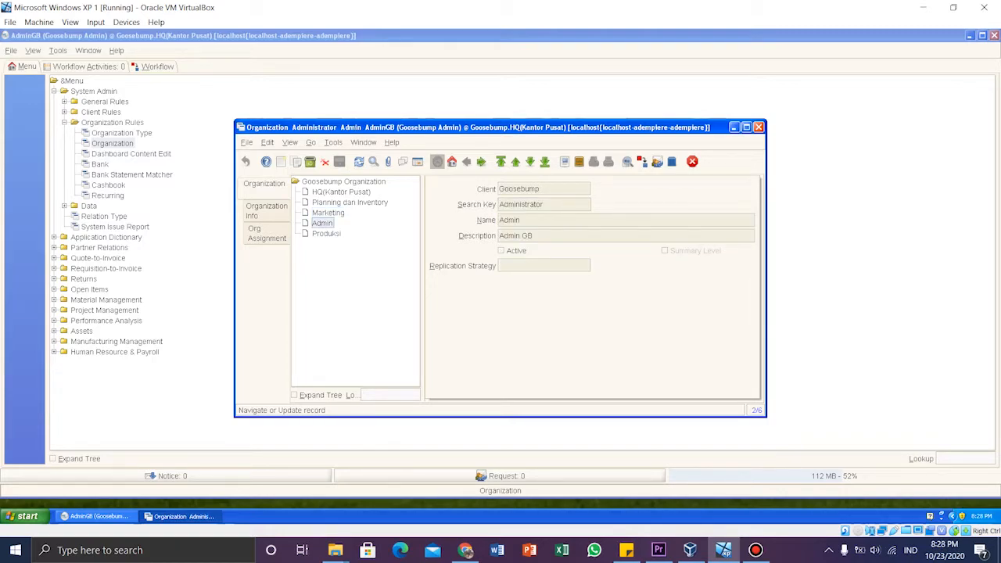
{"action": "left_click", "coordinate": [326, 234]}
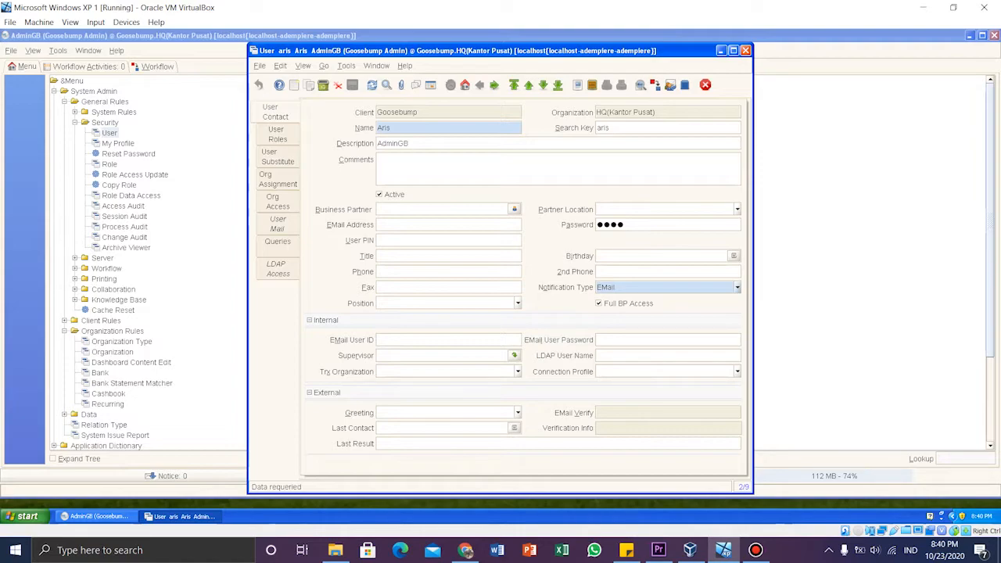
- Review the roles and organization assignment of the open HQ(Kantor Pusat) user, and return to the user's contact record
{"action": "left_click", "coordinate": [277, 135]}
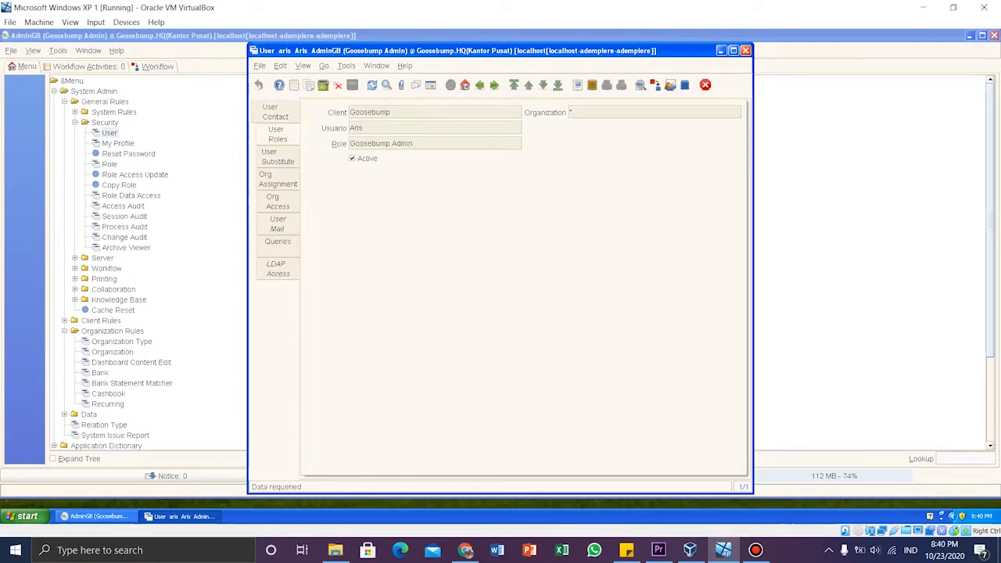
{"action": "left_click", "coordinate": [278, 179]}
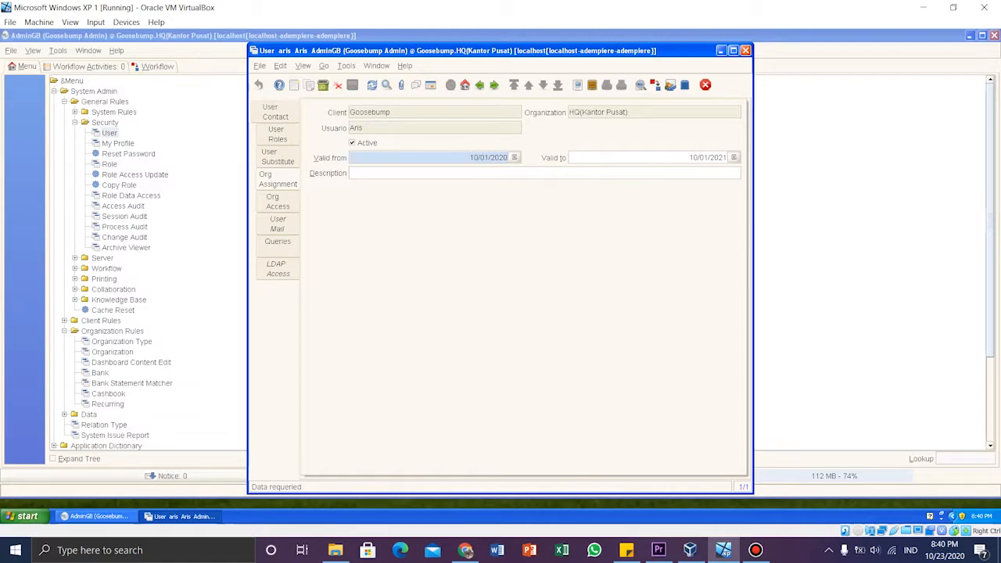
{"action": "left_click", "coordinate": [275, 111]}
- Open the third user in the user list and review that user's contact details, role and organization assignment
{"action": "left_click", "coordinate": [430, 85]}
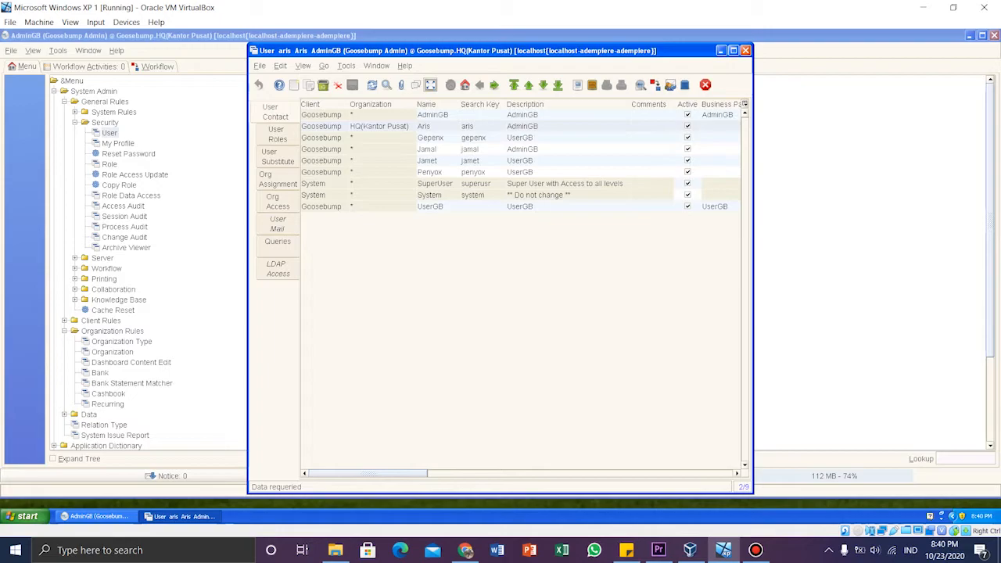
{"action": "left_click", "coordinate": [431, 137]}
{"action": "left_click", "coordinate": [430, 84]}
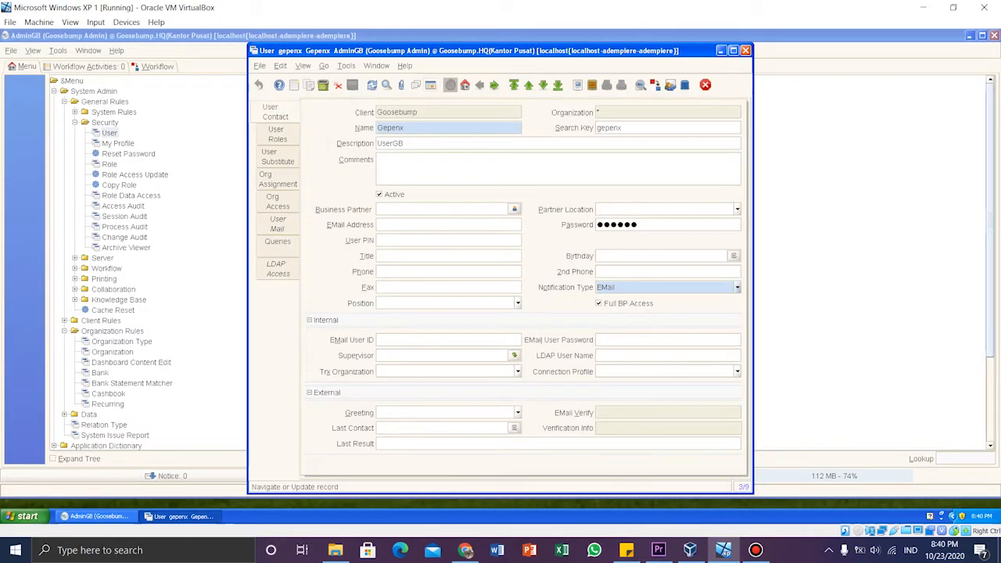
{"action": "left_click", "coordinate": [277, 134]}
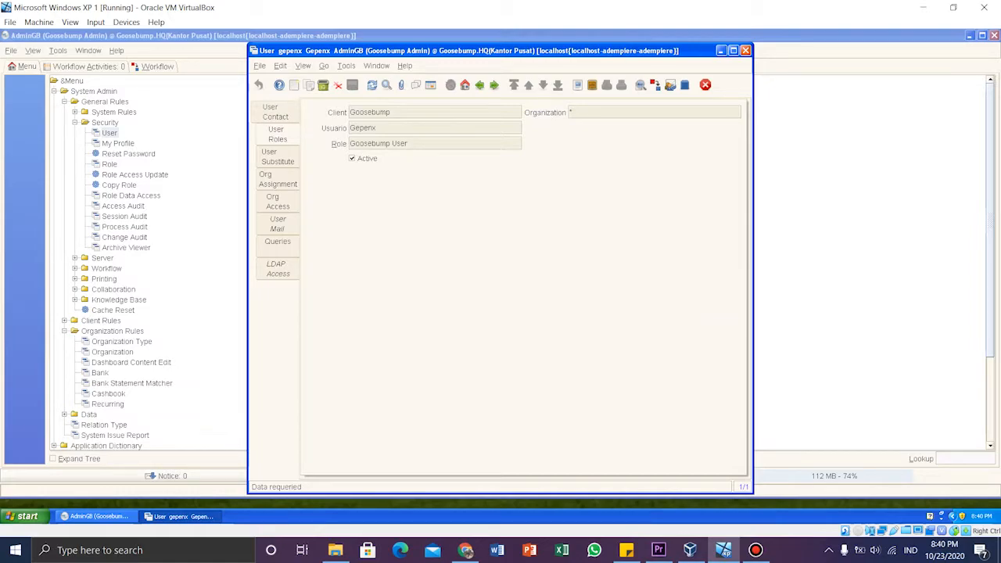
{"action": "left_click", "coordinate": [278, 179]}
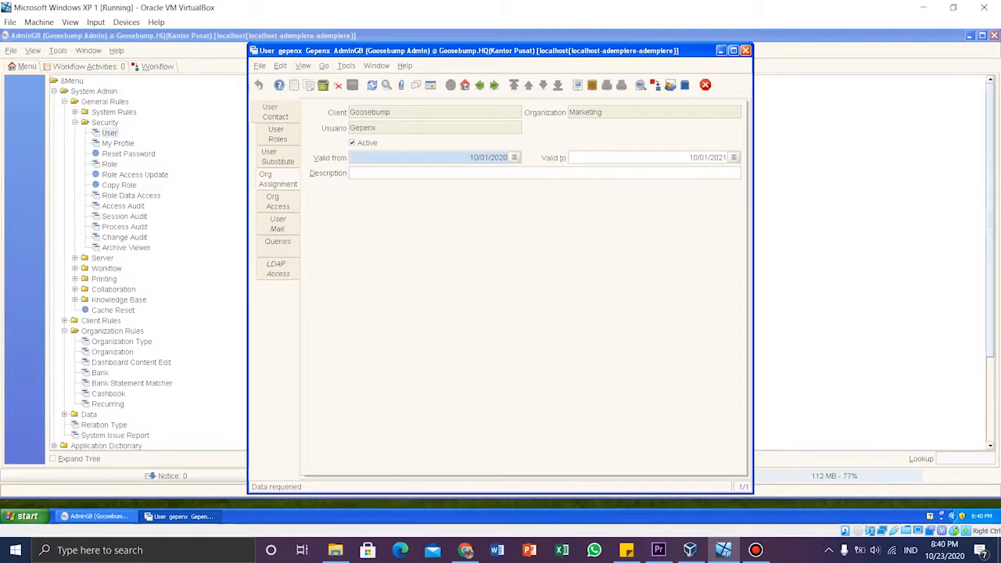
{"action": "left_click", "coordinate": [276, 112]}
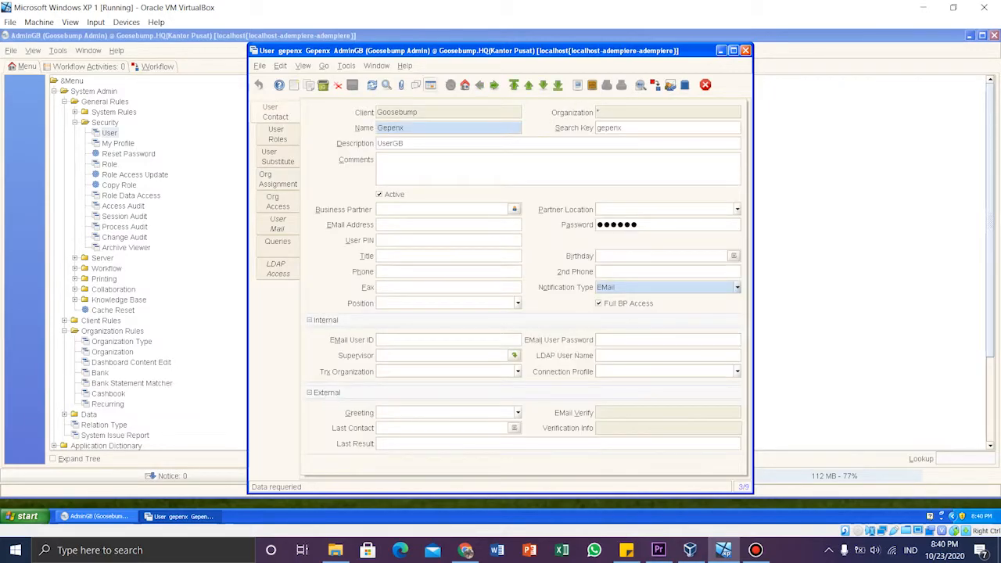
- Open the fifth user in the user list and check that user's contact details, role and organization assignment
{"action": "left_click", "coordinate": [431, 85]}
{"action": "left_click", "coordinate": [435, 150]}
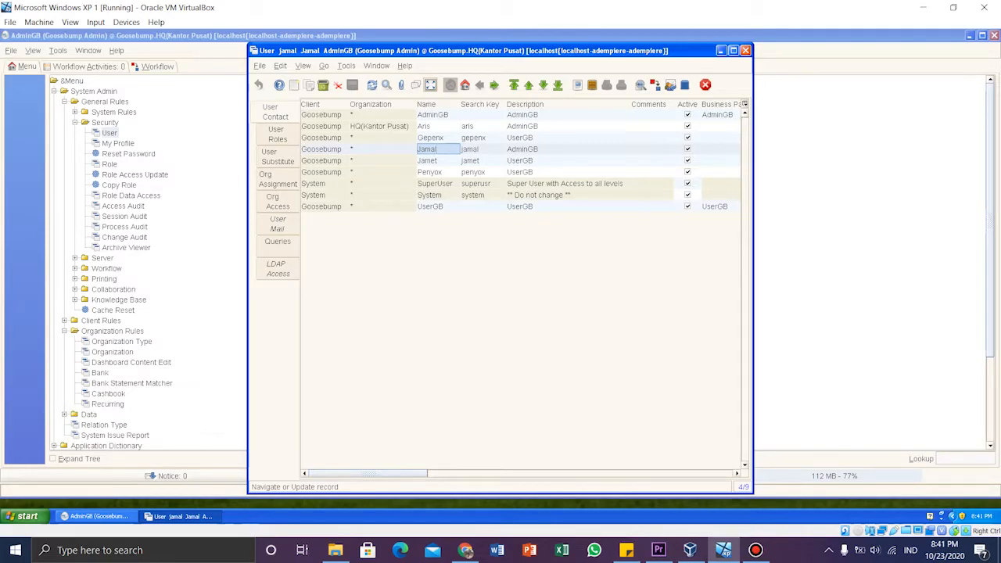
{"action": "left_click", "coordinate": [438, 160]}
{"action": "left_click", "coordinate": [430, 85]}
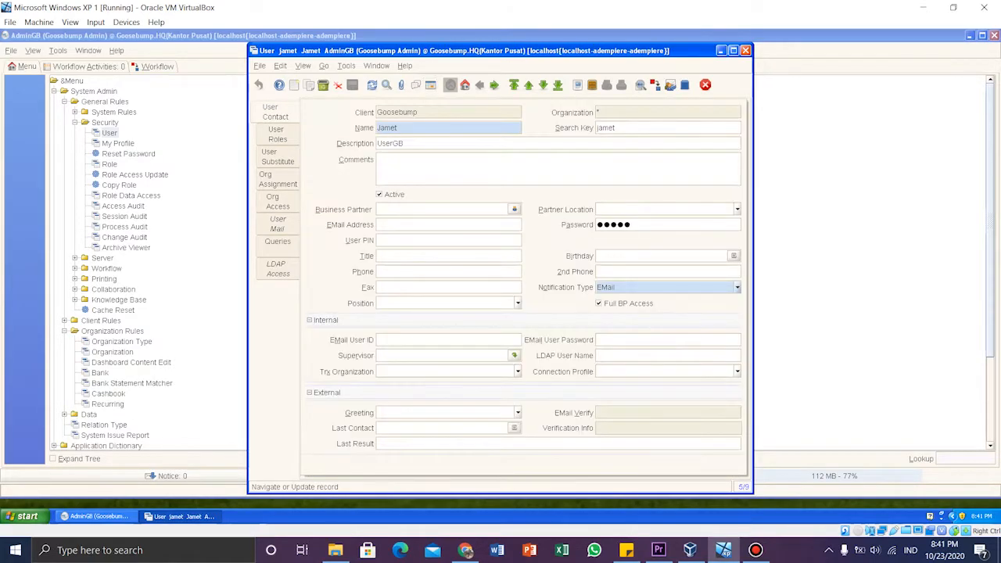
{"action": "left_click", "coordinate": [277, 135]}
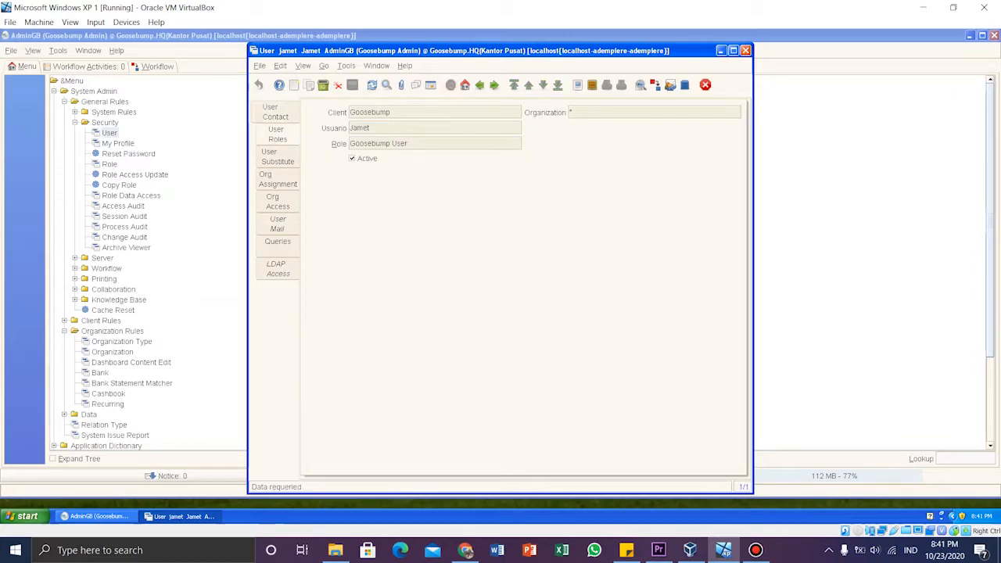
{"action": "left_click", "coordinate": [277, 179]}
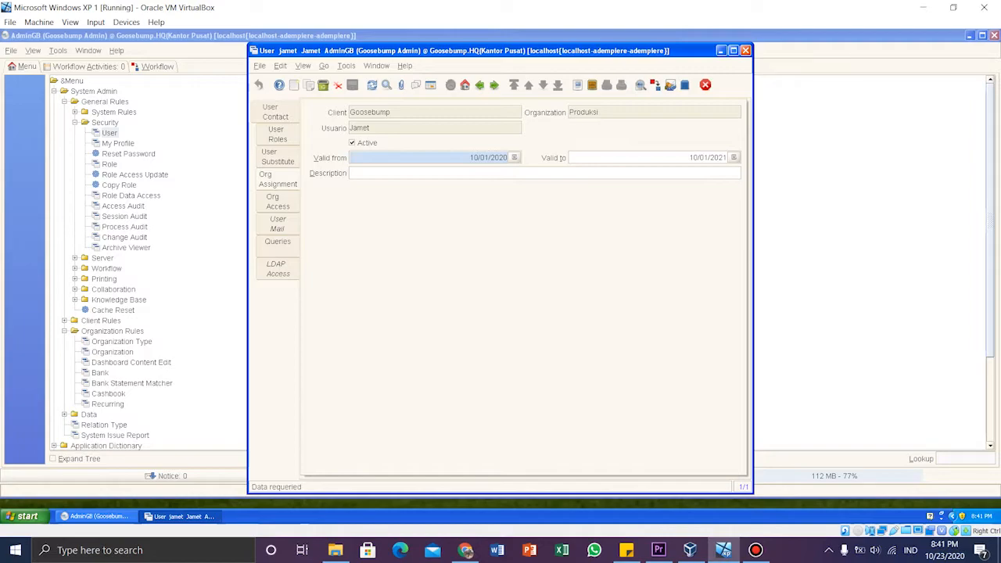
{"action": "left_click", "coordinate": [289, 112]}
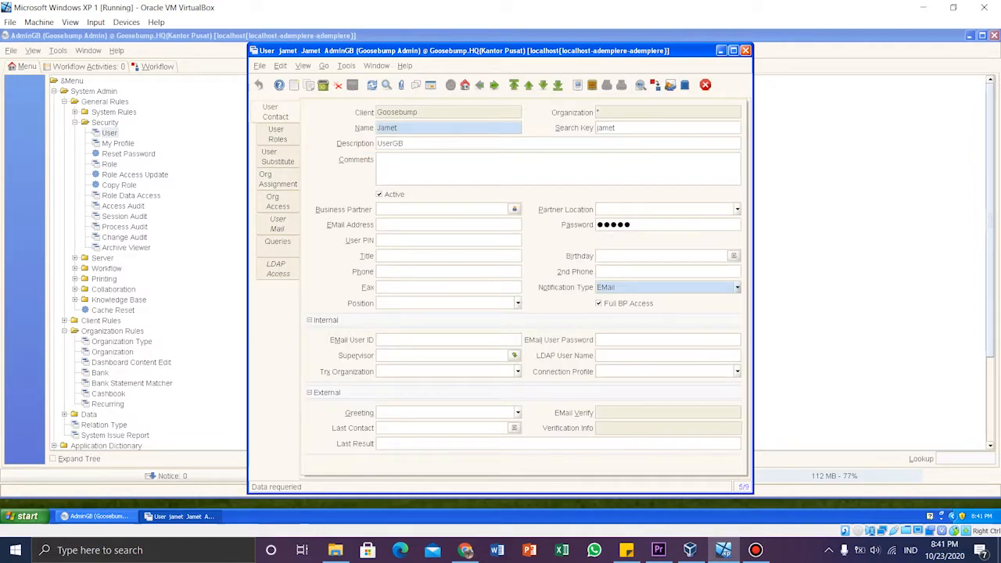
- Open the sixth user in the user list and inspect that user's contact details, role and organization assignment
{"action": "left_click", "coordinate": [430, 84]}
{"action": "left_click", "coordinate": [474, 172]}
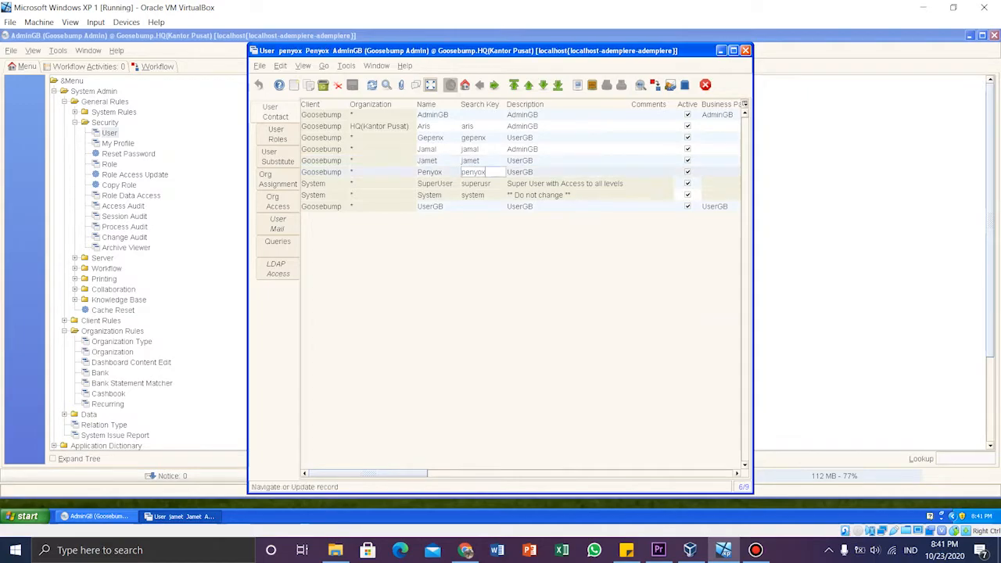
{"action": "left_click", "coordinate": [430, 84]}
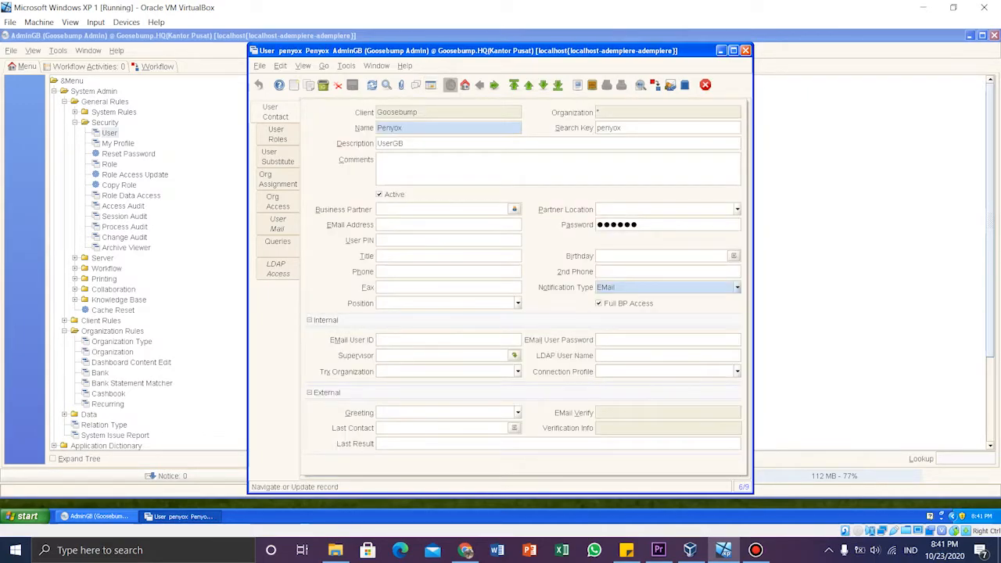
{"action": "left_click", "coordinate": [278, 135]}
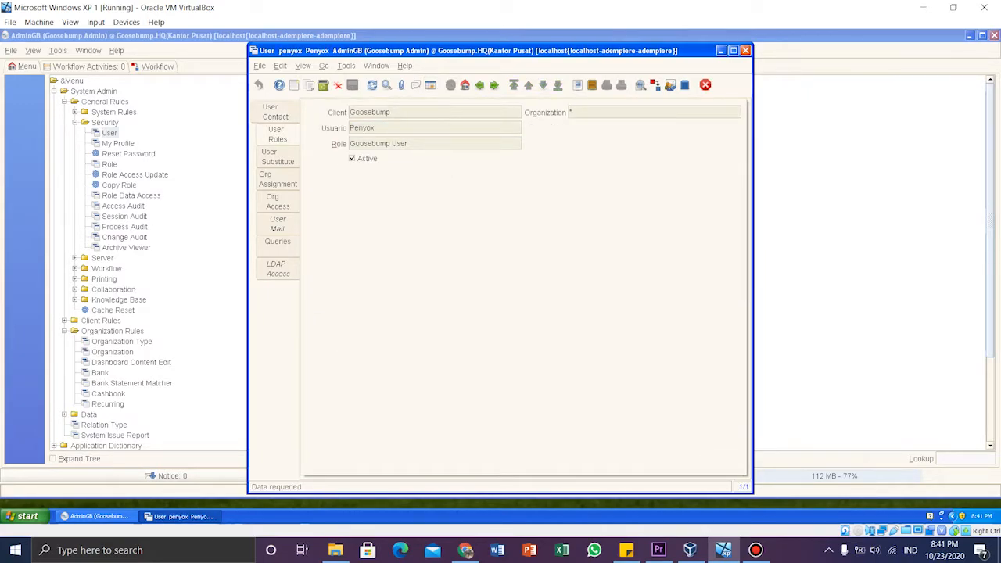
{"action": "left_click", "coordinate": [277, 179]}
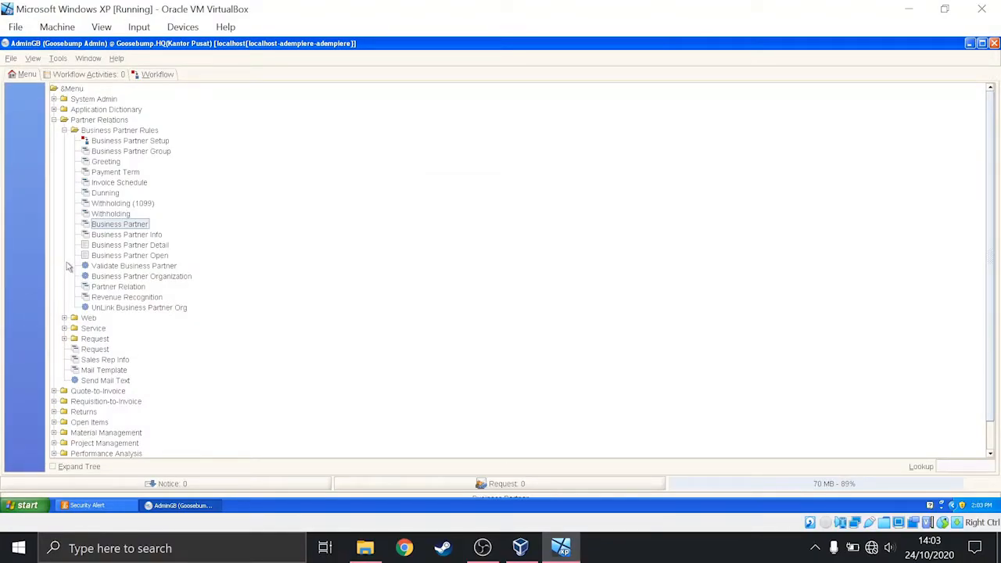
- Open the Business Partner window and look through the full list of partners from its first columns
{"action": "left_click", "coordinate": [135, 225]}
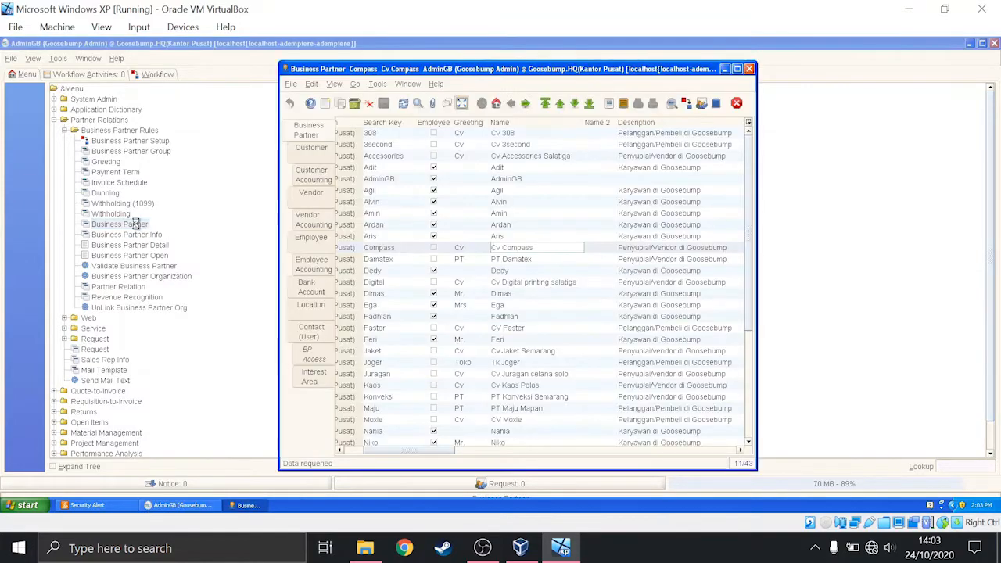
{"action": "left_click_drag", "start_coordinate": [440, 452], "coordinate": [350, 451]}
{"action": "scroll", "coordinate": [469, 282], "scroll_direction": "down", "scroll_amount": 5}
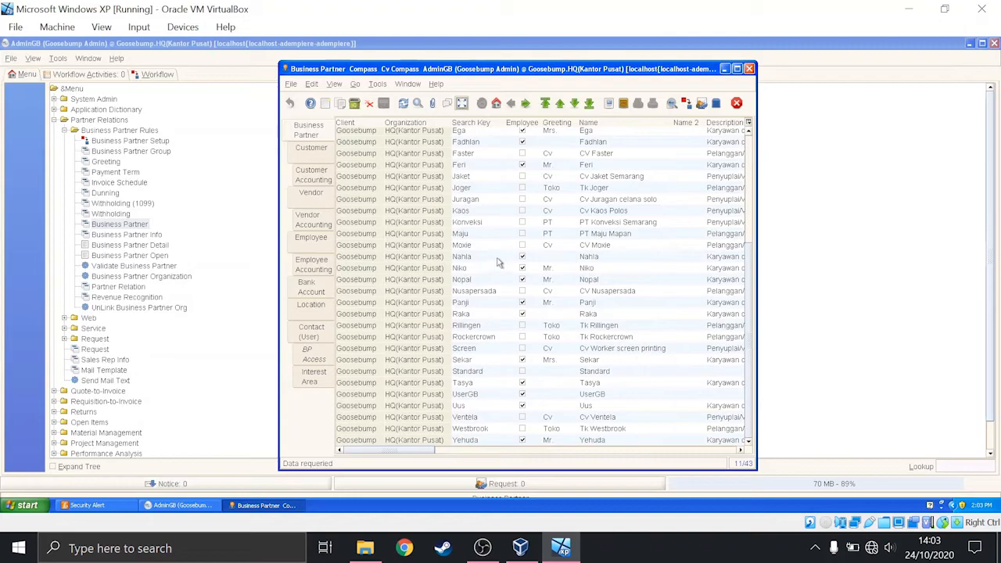
{"action": "left_click_drag", "start_coordinate": [748, 327], "coordinate": [745, 167]}
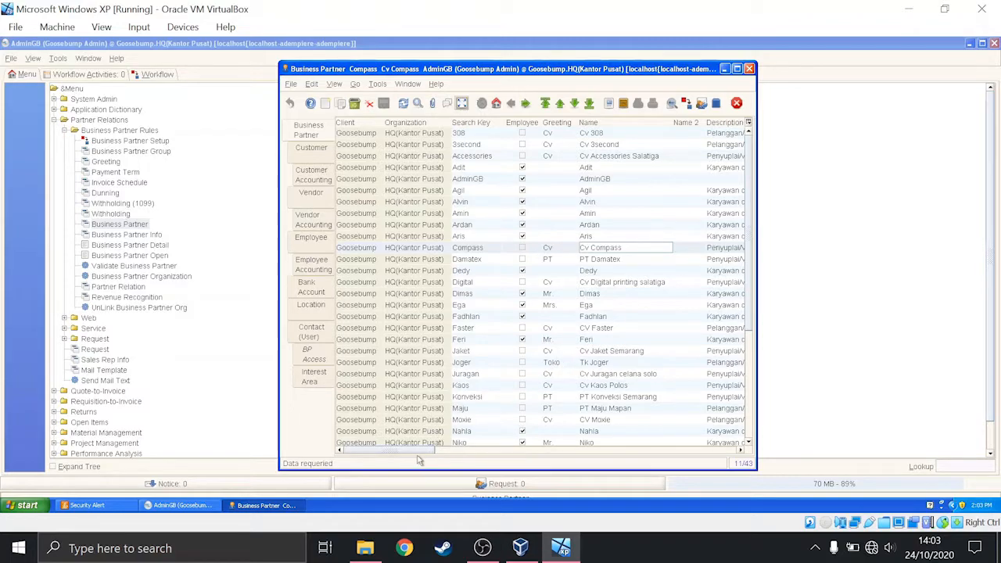
{"action": "left_click_drag", "start_coordinate": [415, 451], "coordinate": [350, 453]}
- Select the business partner Cv 308 and examine its Customer, Vendor, Employee and Location details
{"action": "left_click", "coordinate": [604, 135]}
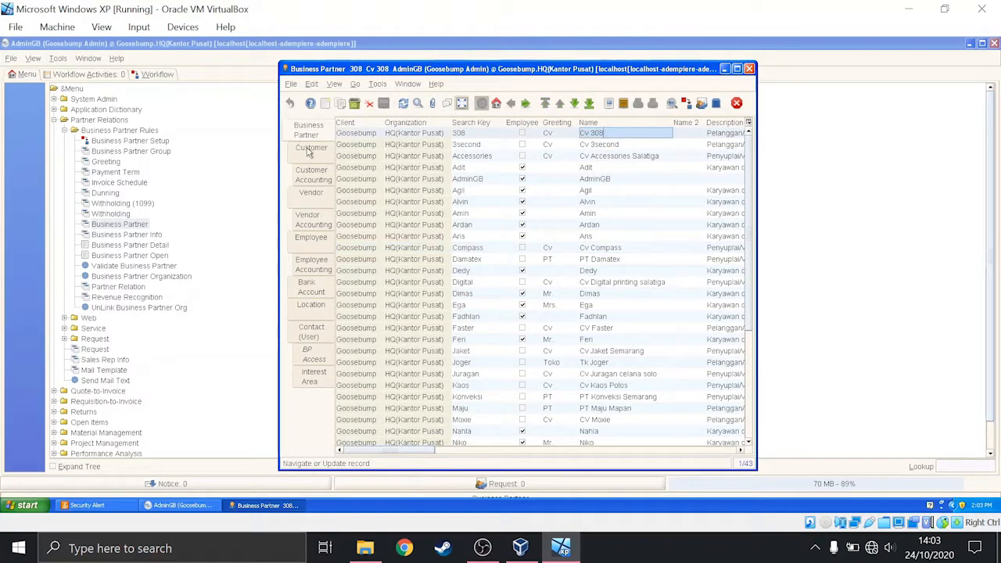
{"action": "left_click", "coordinate": [310, 151]}
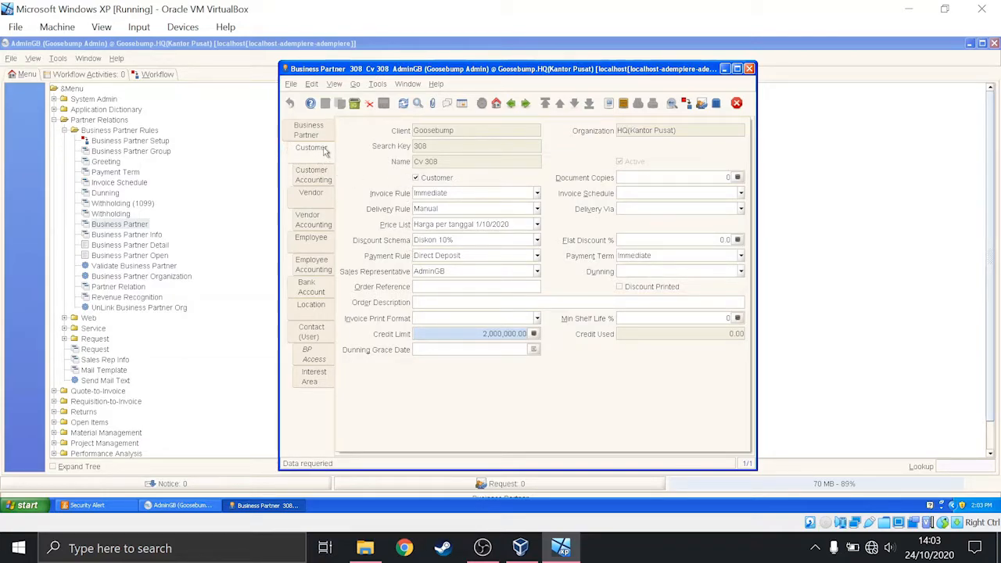
{"action": "left_click", "coordinate": [314, 195]}
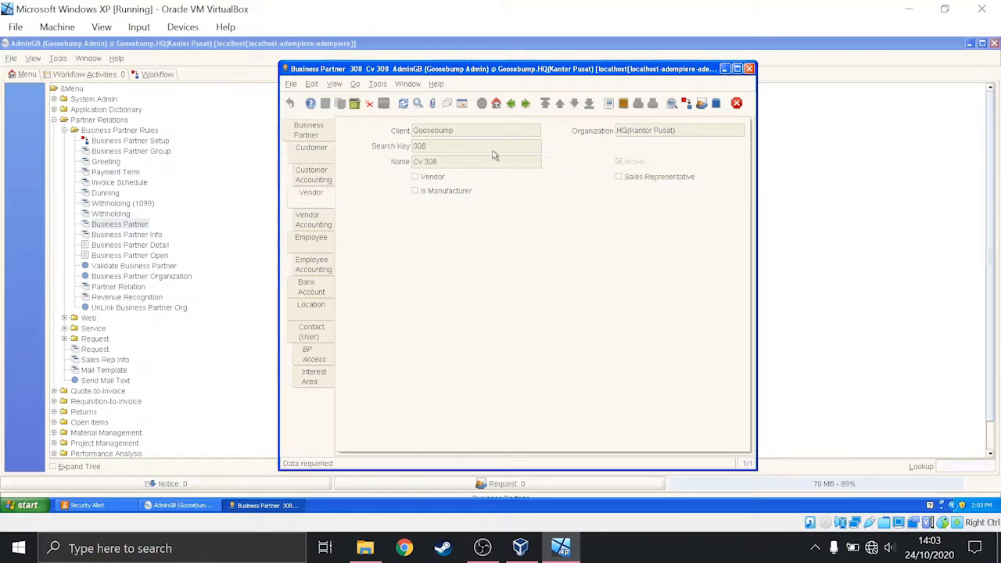
{"action": "left_click", "coordinate": [312, 238]}
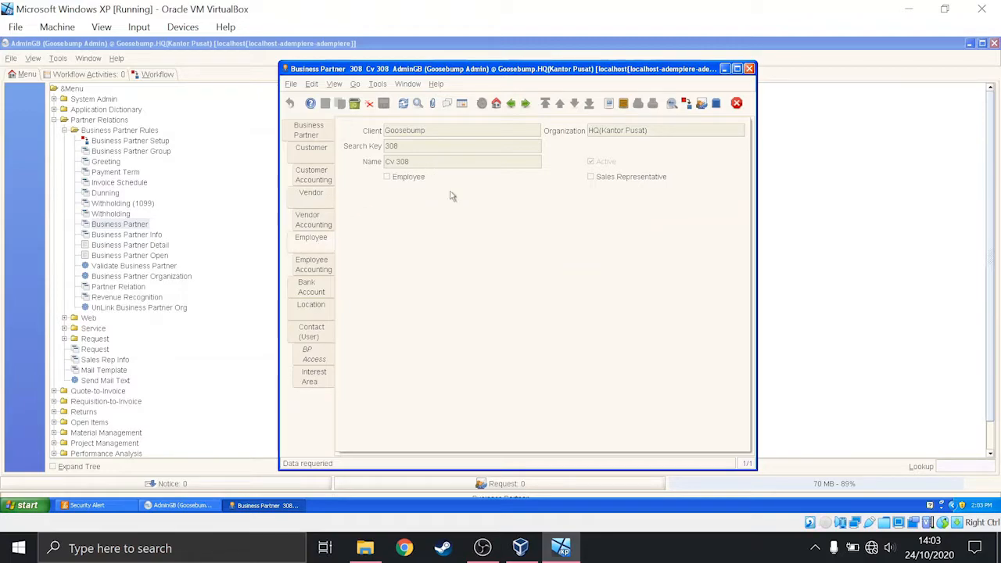
{"action": "left_click", "coordinate": [322, 311]}
{"action": "left_click", "coordinate": [404, 252]}
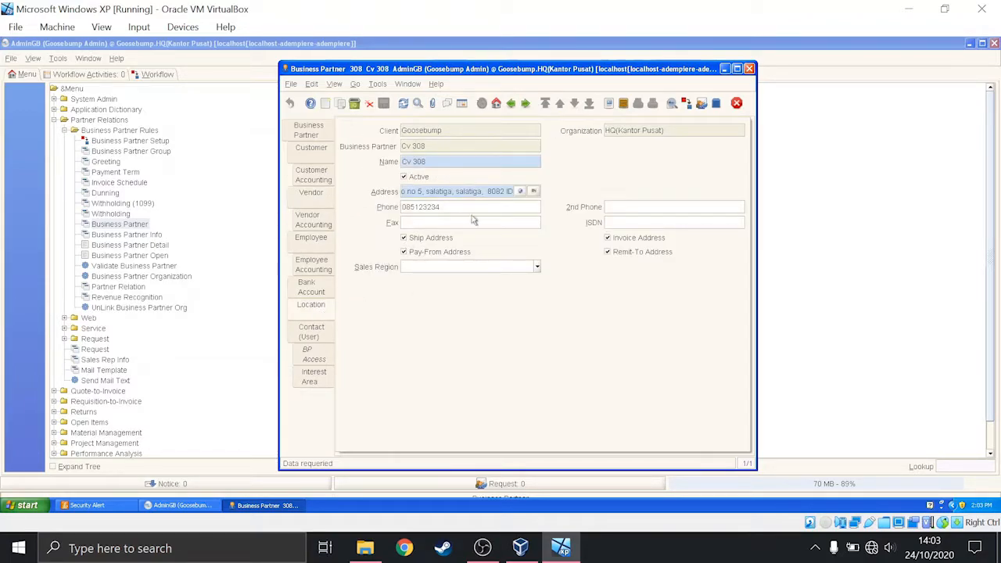
- Select the business partner Cv 3second and examine its Customer, Vendor, Employee and Location details
{"action": "left_click", "coordinate": [321, 132]}
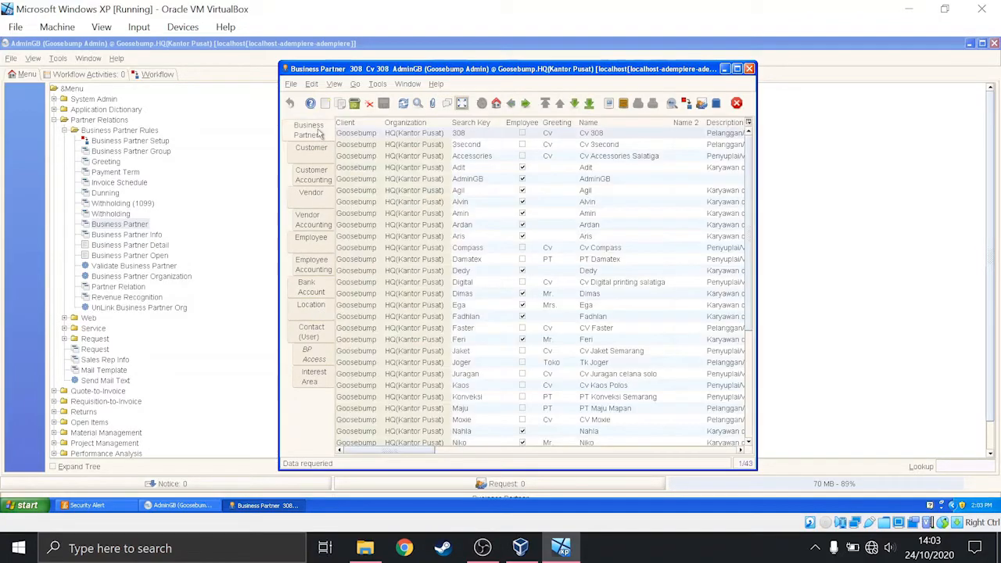
{"action": "left_click", "coordinate": [617, 145]}
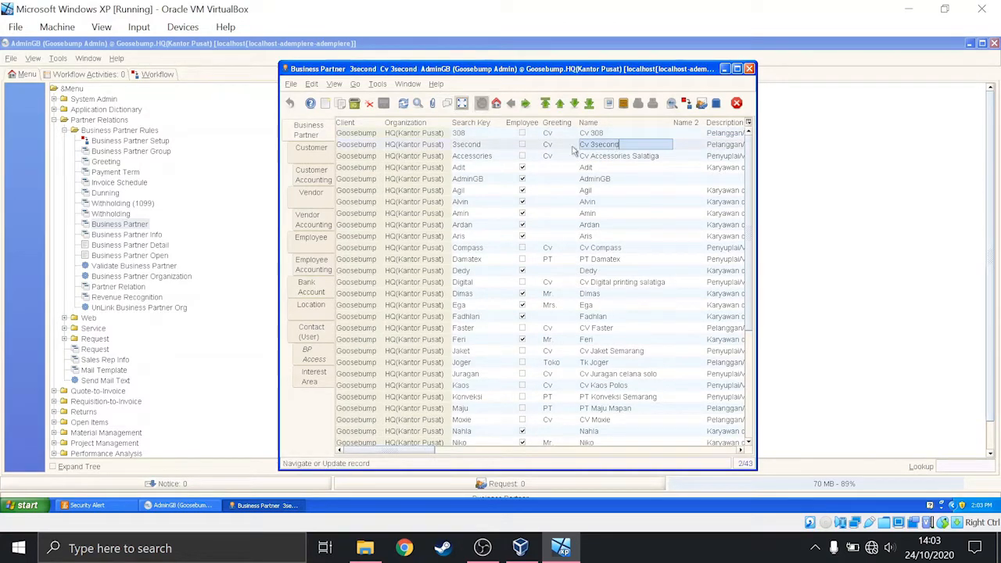
{"action": "left_click", "coordinate": [316, 153]}
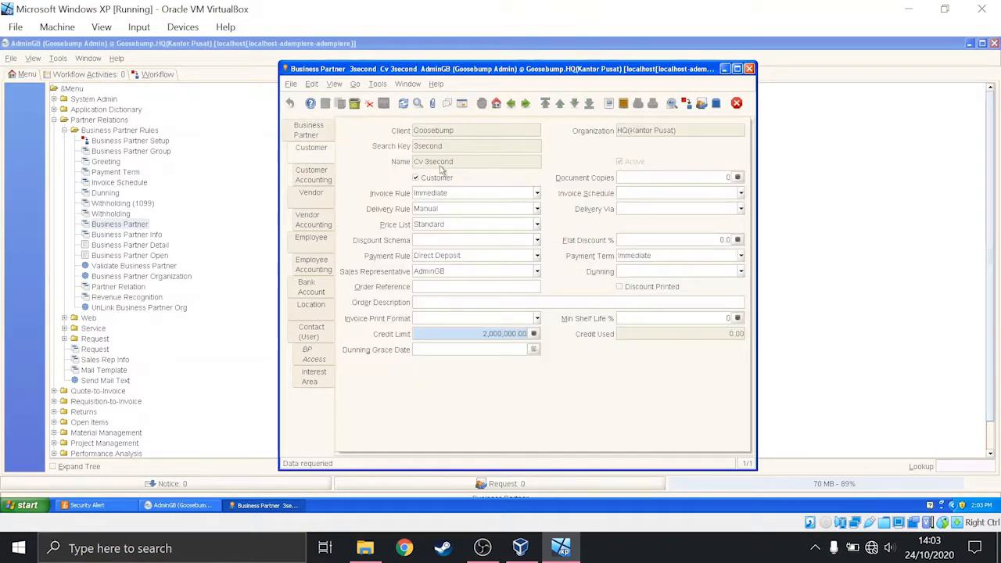
{"action": "left_click", "coordinate": [318, 201]}
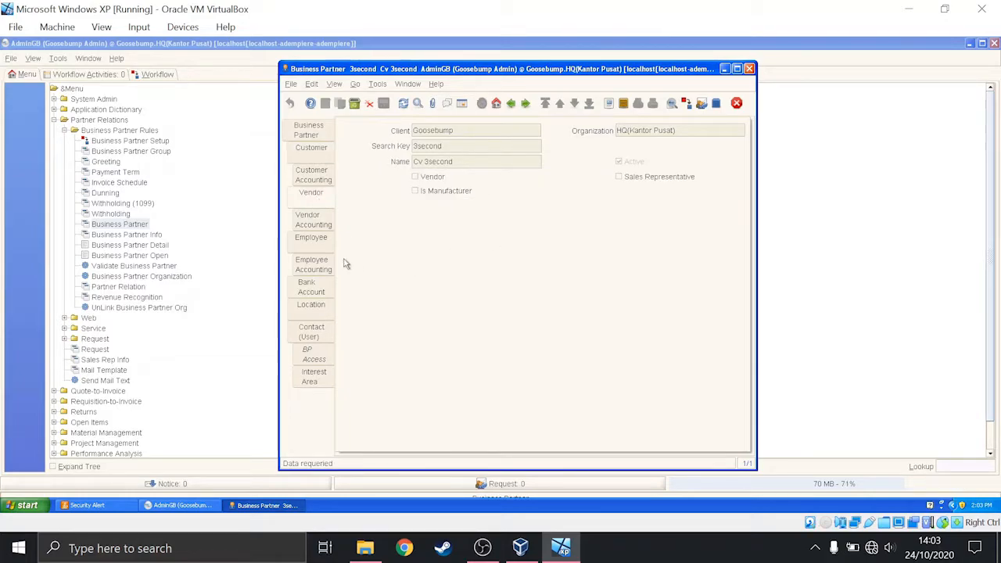
{"action": "left_click", "coordinate": [313, 237]}
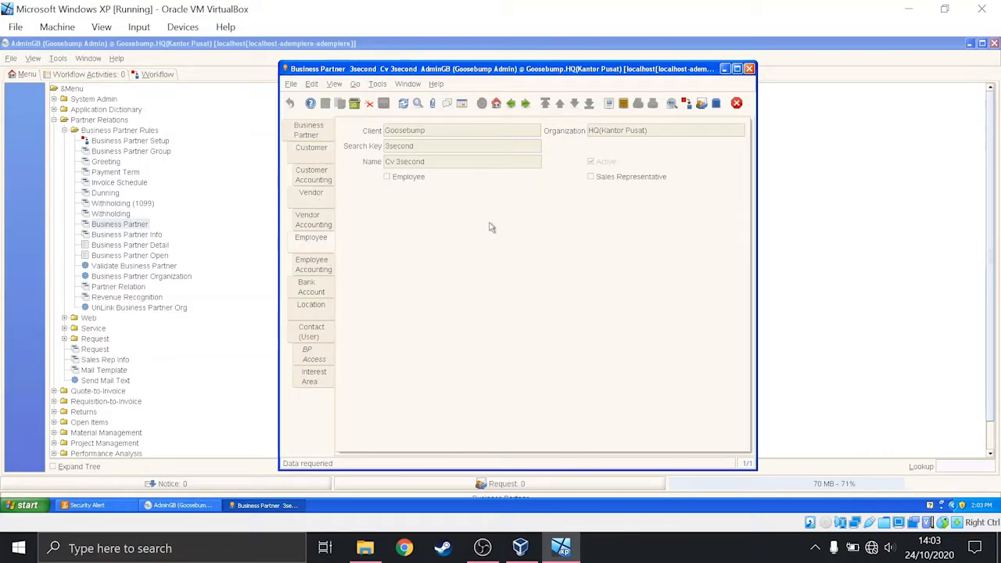
{"action": "left_click", "coordinate": [315, 305]}
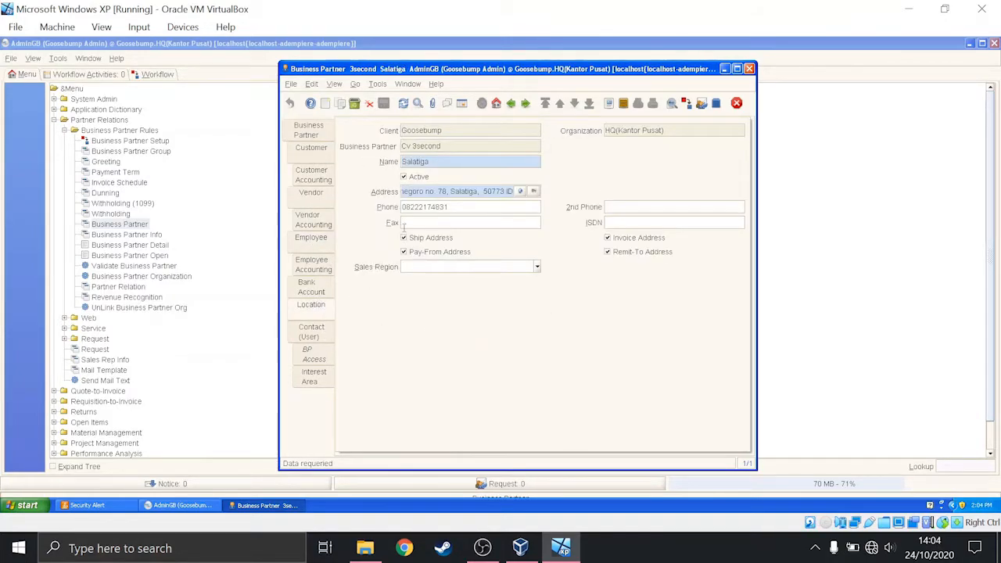
- Check the description of the business partner Cv Compass and examine its Customer, Vendor, Employee and Location details
{"action": "left_click", "coordinate": [321, 137]}
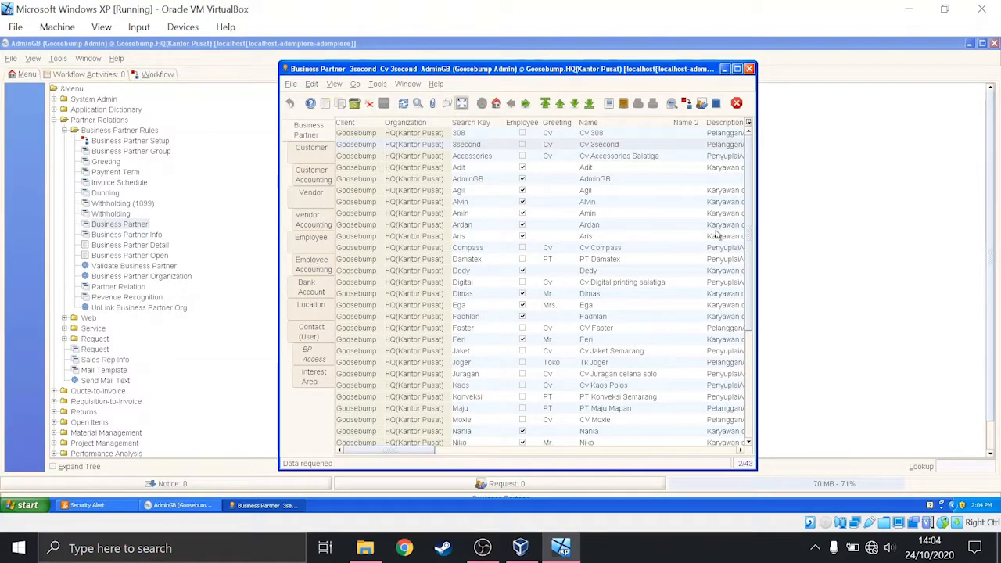
{"action": "left_click", "coordinate": [699, 248]}
{"action": "left_click", "coordinate": [721, 248]}
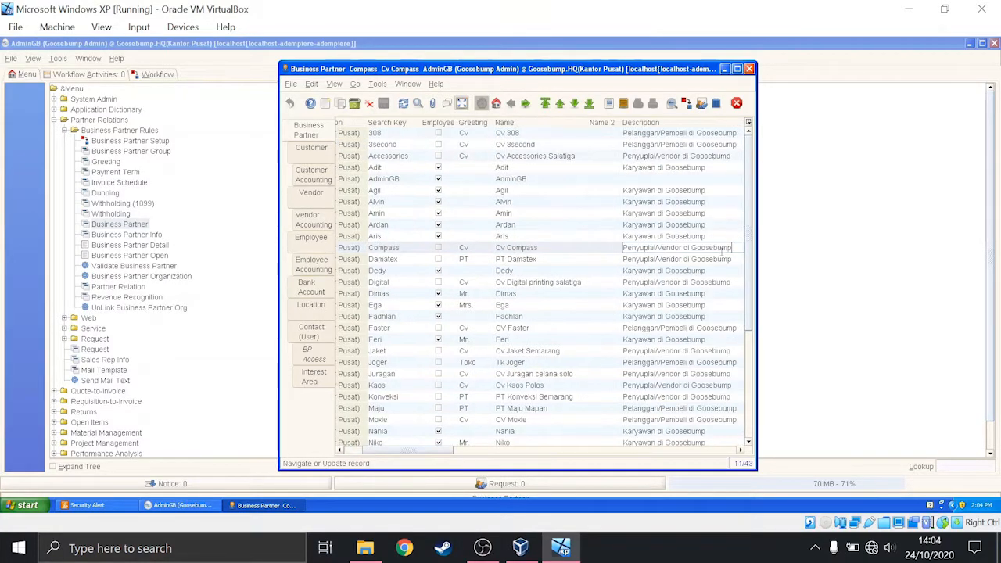
{"action": "left_click_drag", "start_coordinate": [427, 452], "coordinate": [353, 451]}
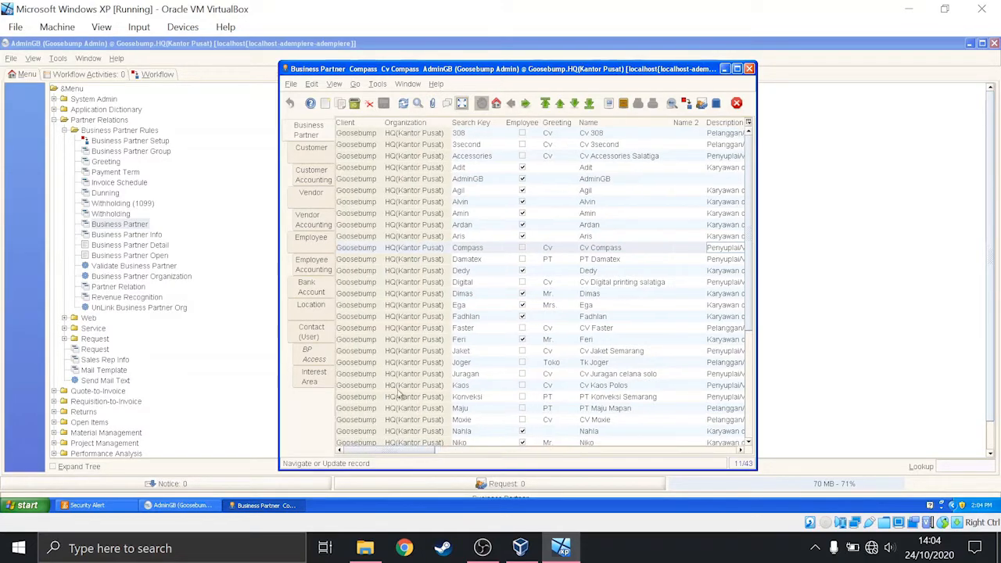
{"action": "left_click", "coordinate": [317, 151]}
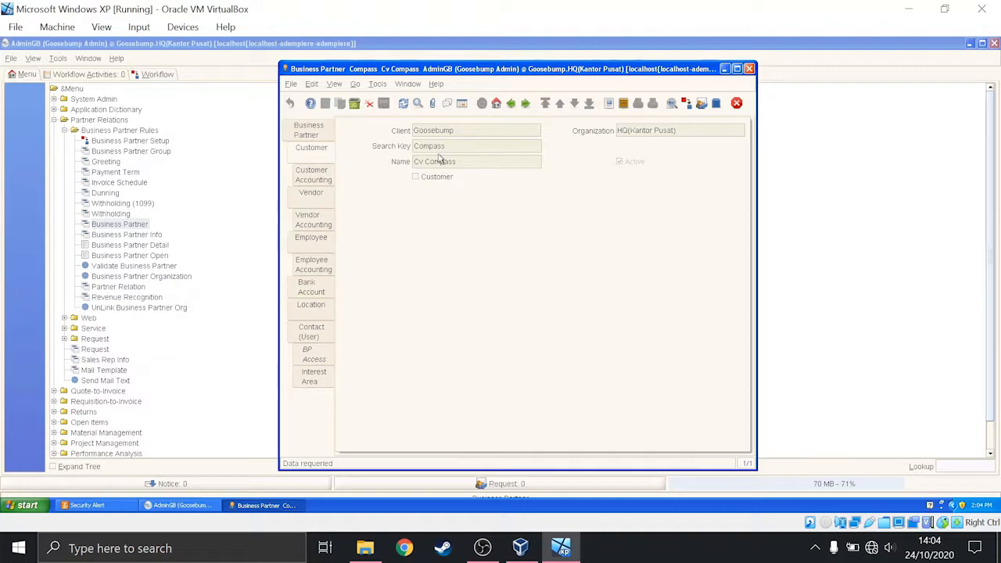
{"action": "left_click", "coordinate": [310, 197]}
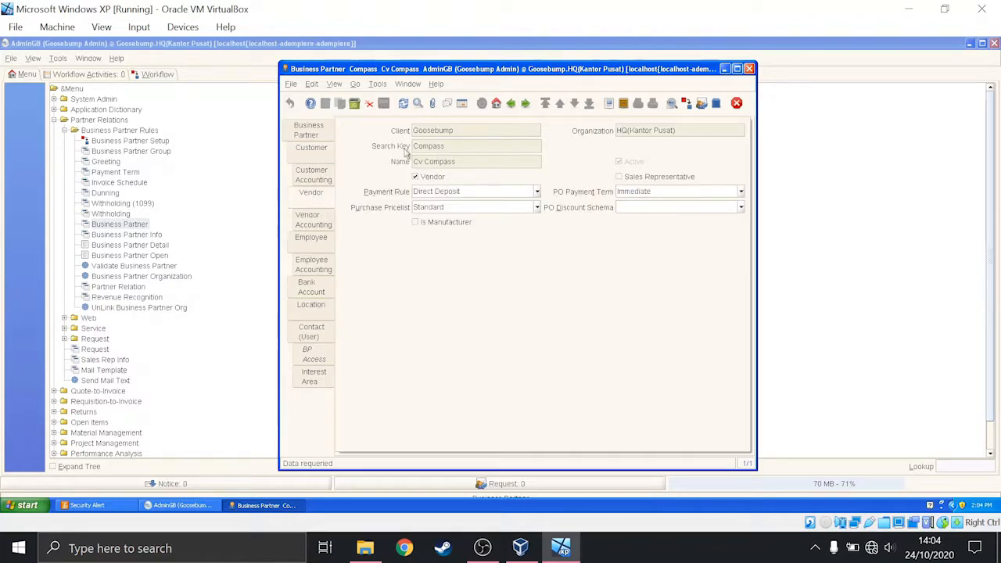
{"action": "left_click", "coordinate": [330, 243]}
{"action": "left_click", "coordinate": [329, 310]}
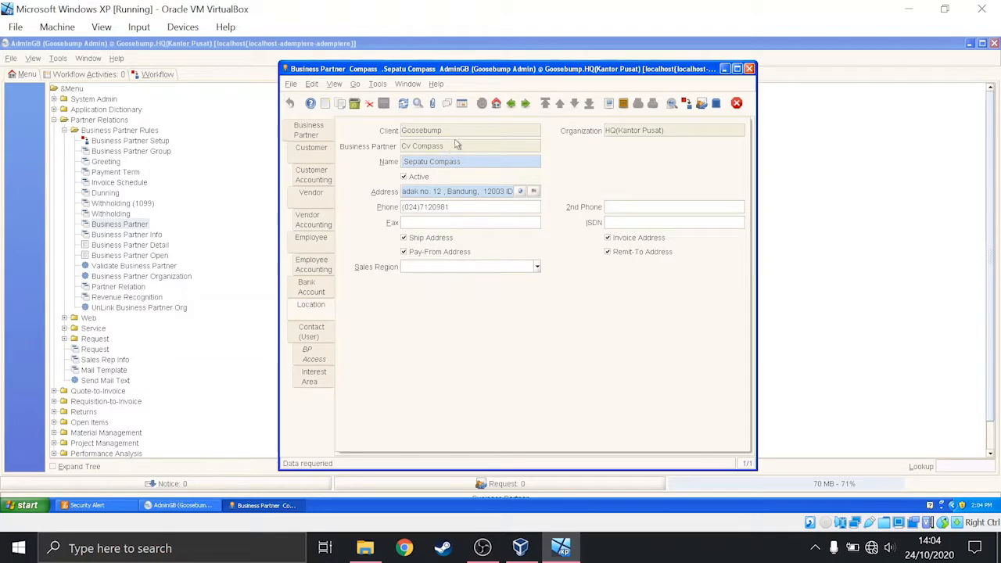
- Select the business partner PT Damatex and examine its Customer, Vendor, Employee and Location details
{"action": "left_click", "coordinate": [322, 137]}
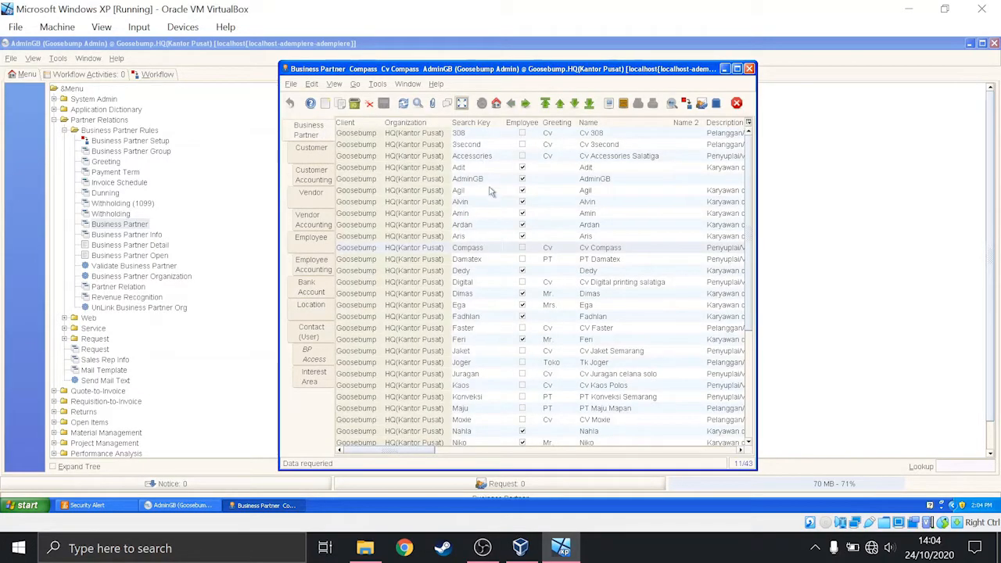
{"action": "left_click", "coordinate": [615, 261]}
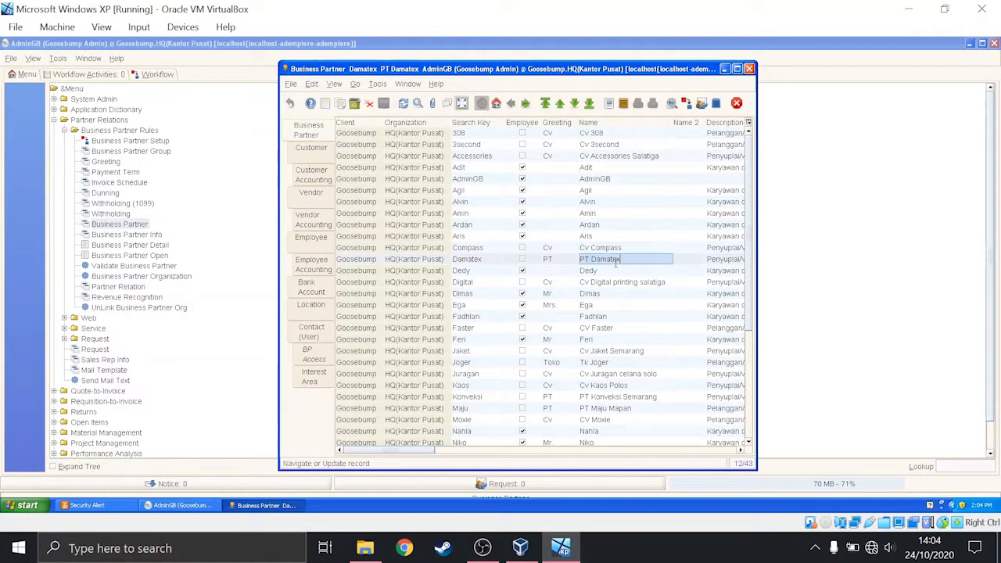
{"action": "left_click", "coordinate": [323, 153]}
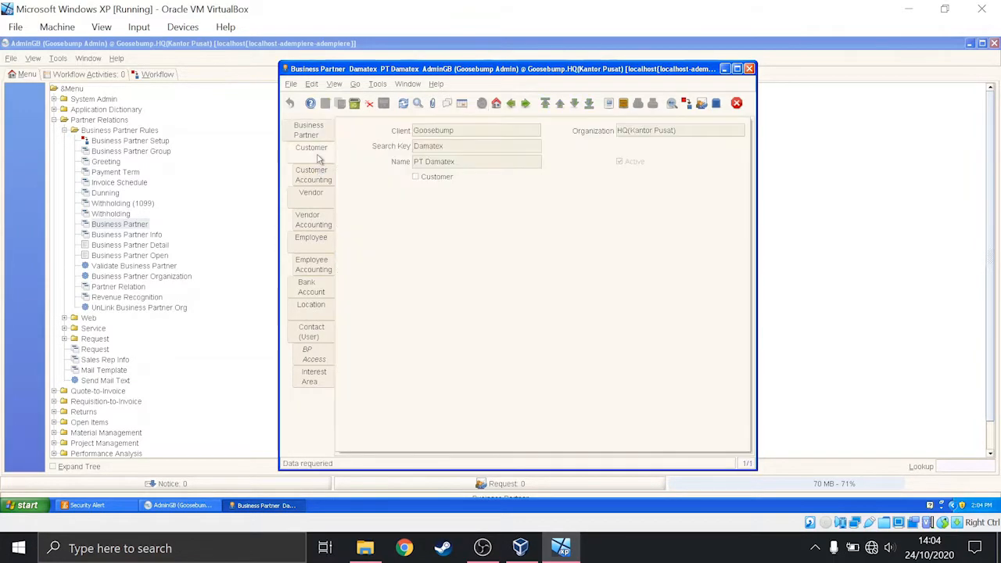
{"action": "left_click", "coordinate": [335, 192]}
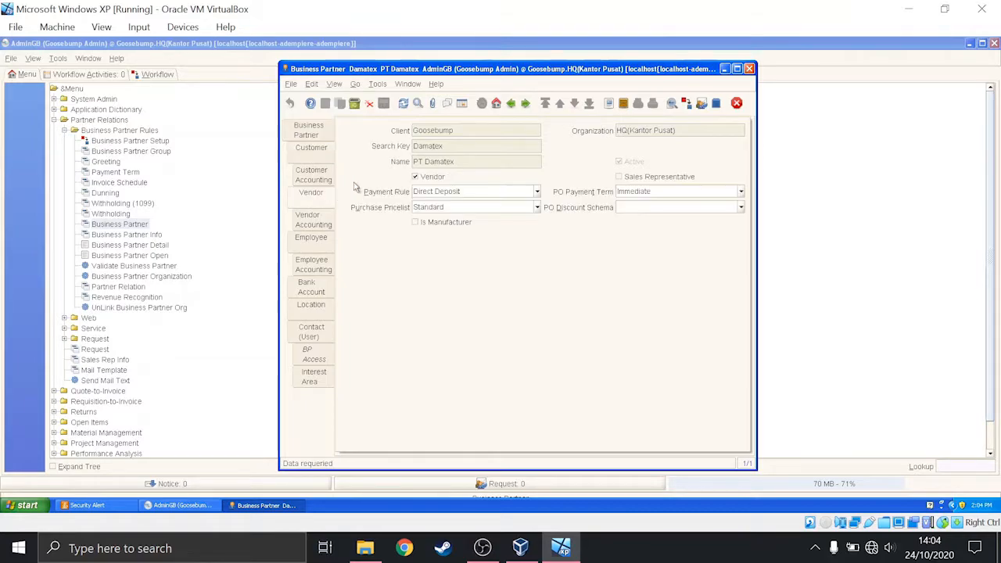
{"action": "left_click", "coordinate": [320, 241]}
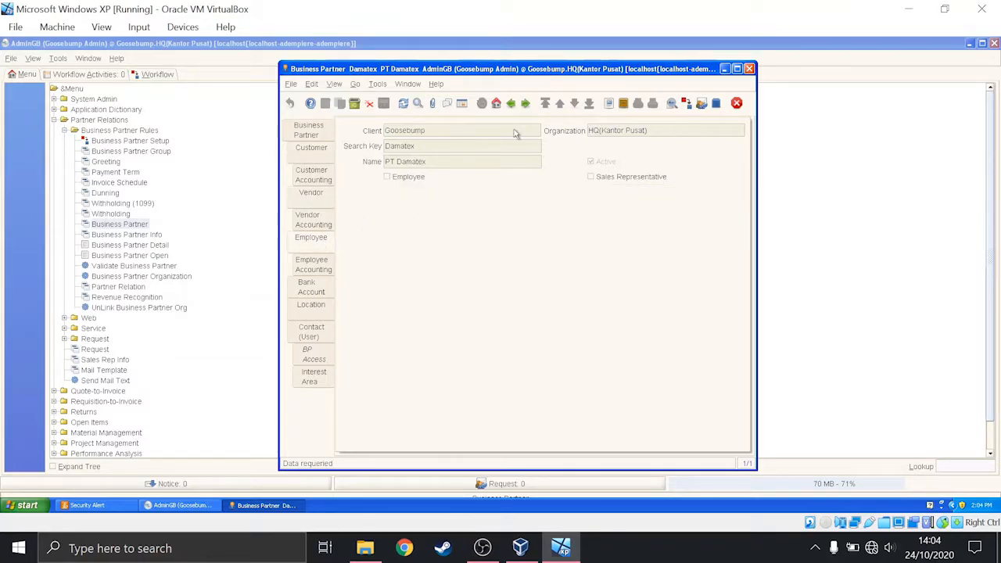
{"action": "left_click", "coordinate": [317, 313]}
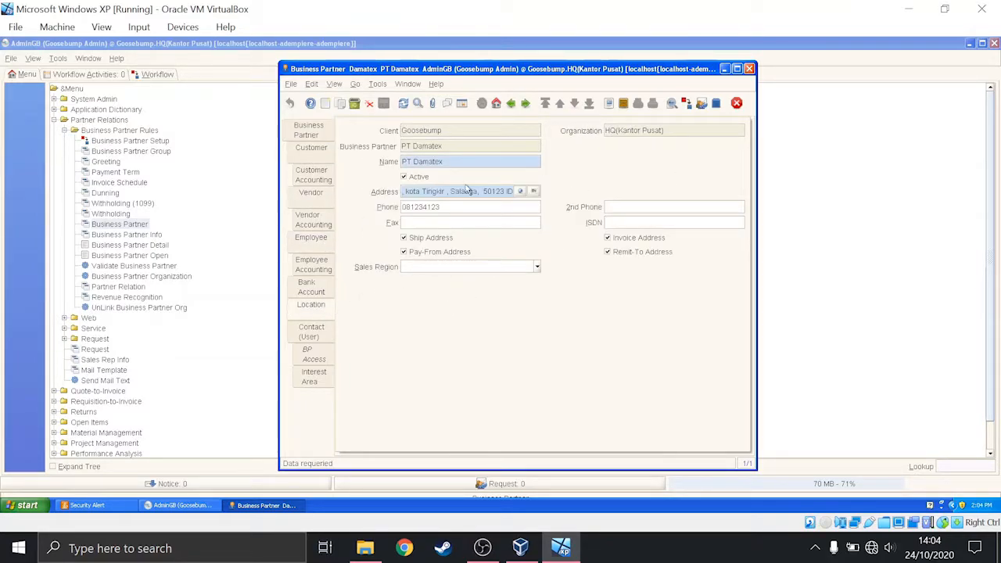
- Select the fourth business partner in the list, an employee, and check that partner's Customer, Vendor and Employee details
{"action": "left_click", "coordinate": [329, 130]}
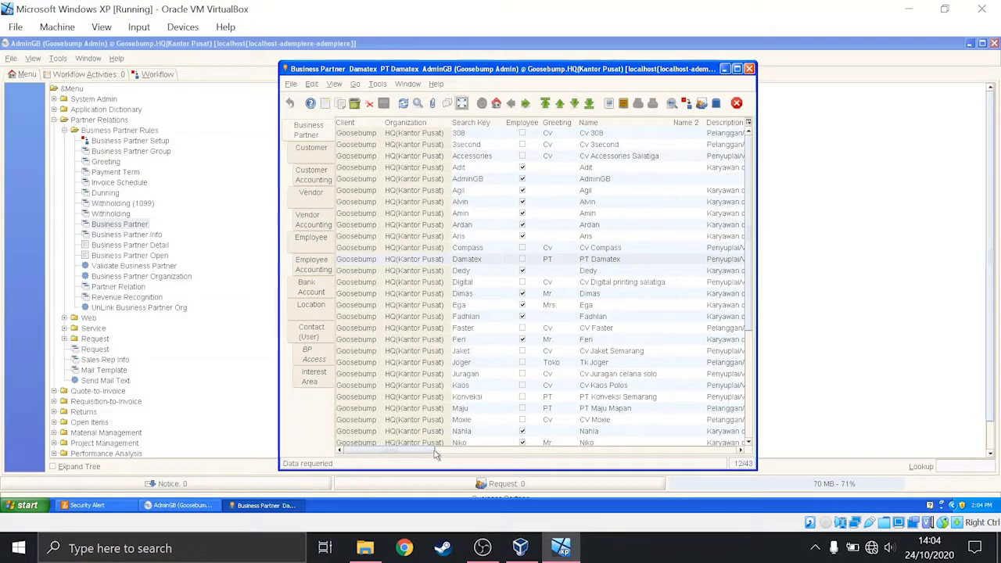
{"action": "mouse_move", "coordinate": [429, 454]}
{"action": "left_mouse_down"}
{"action": "mouse_move", "coordinate": [509, 454]}
{"action": "mouse_move", "coordinate": [419, 452]}
{"action": "left_mouse_up"}
{"action": "left_click", "coordinate": [591, 170]}
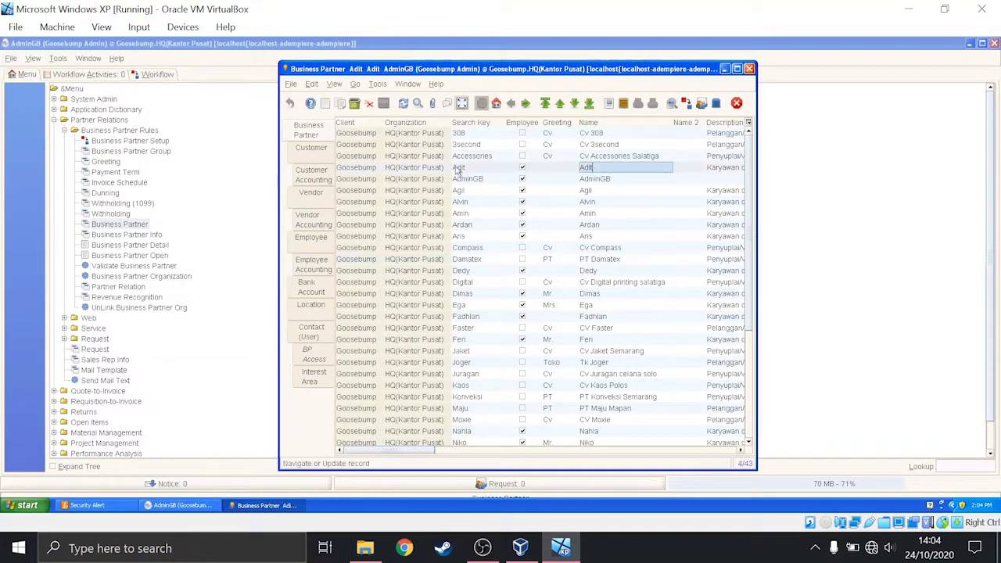
{"action": "left_click", "coordinate": [312, 153]}
{"action": "left_click", "coordinate": [316, 195]}
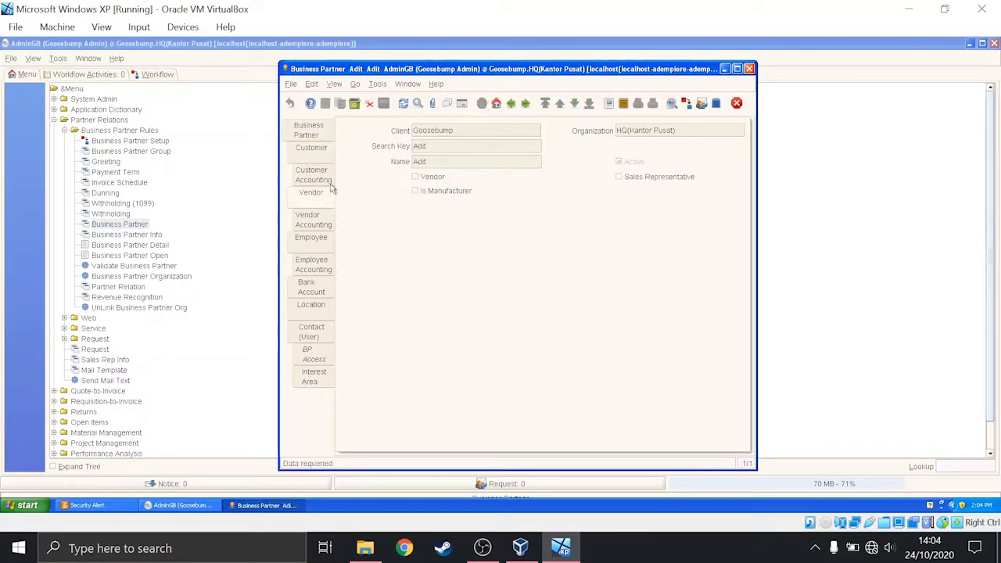
{"action": "left_click", "coordinate": [317, 239]}
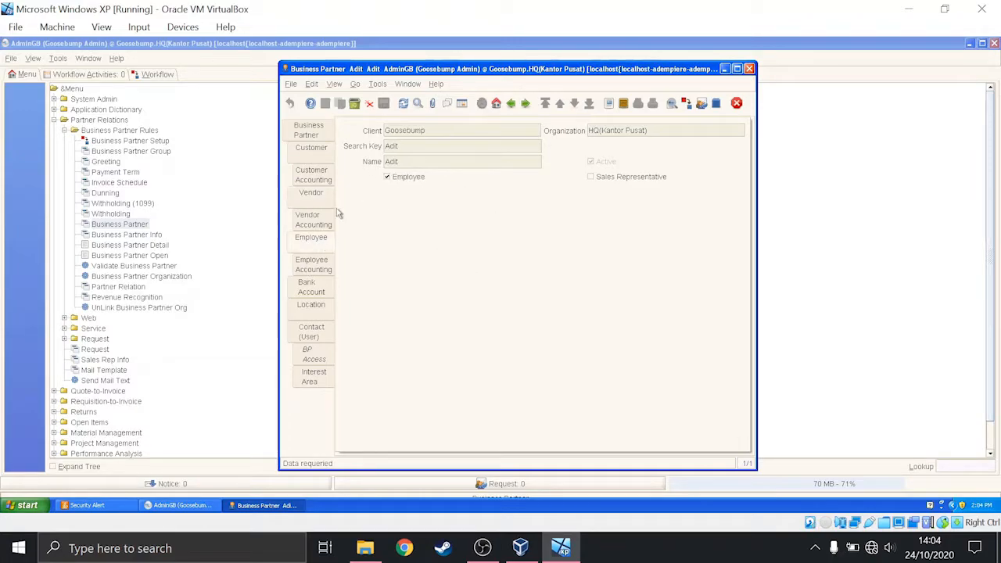
- Check the Customer, Vendor and Employee details of the sixth business partner in the list, and return to the partner list
{"action": "left_click", "coordinate": [314, 130]}
{"action": "left_click", "coordinate": [594, 193]}
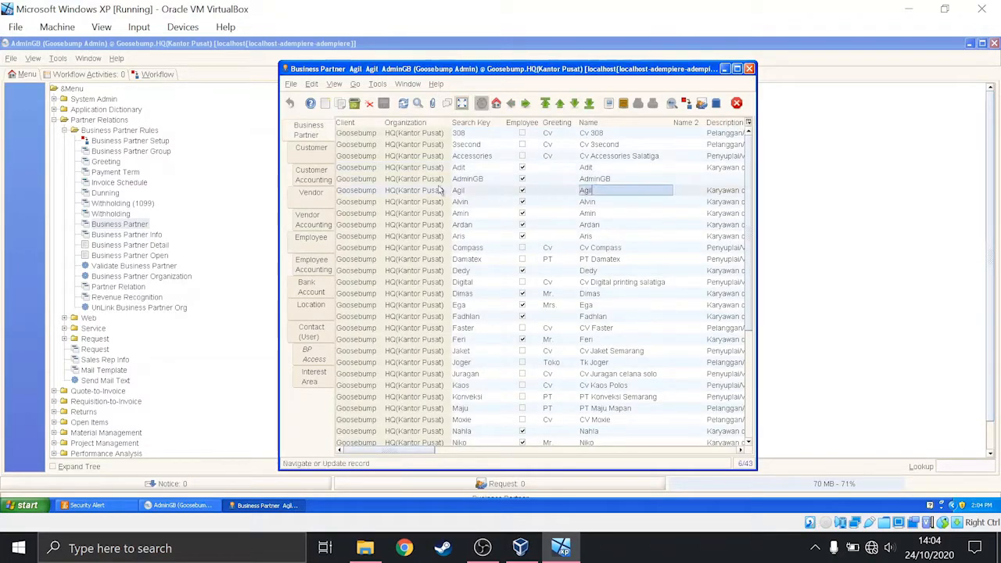
{"action": "left_click", "coordinate": [313, 157]}
{"action": "left_click", "coordinate": [316, 196]}
{"action": "left_click", "coordinate": [312, 239]}
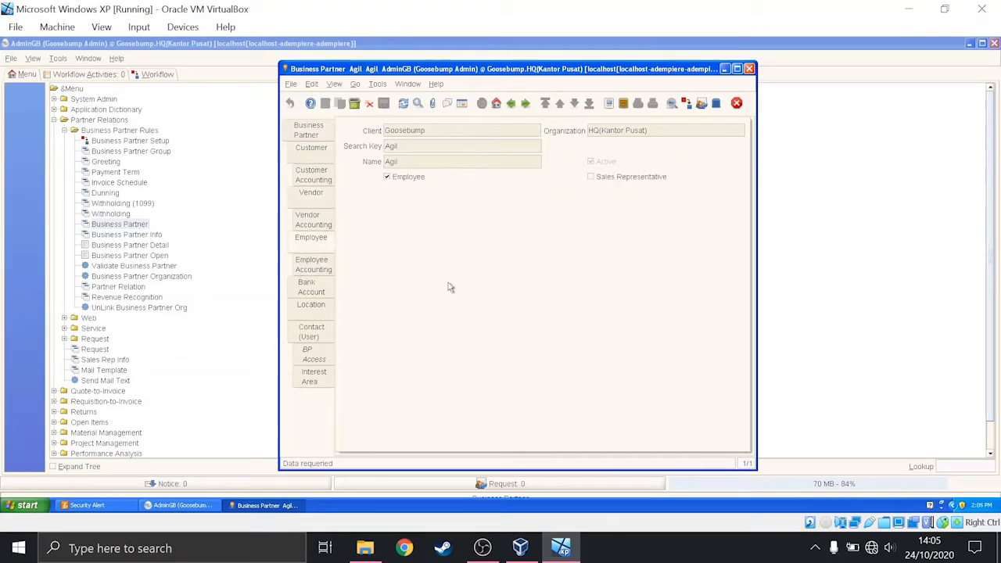
{"action": "left_click", "coordinate": [315, 131]}
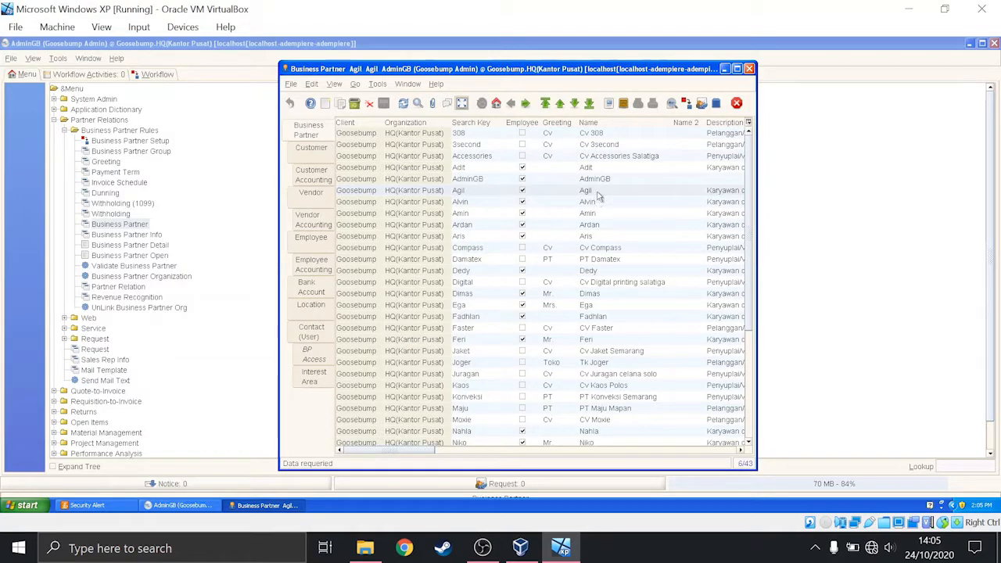
{"action": "left_click_drag", "start_coordinate": [423, 452], "coordinate": [344, 454]}
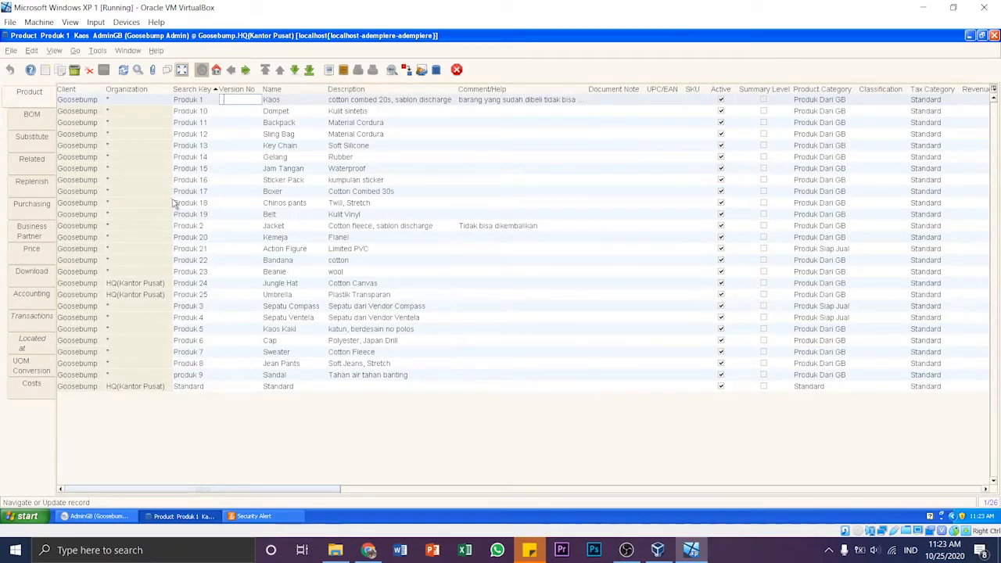
- View the full product records of Kaos and Sepatu Ventela one after the other, returning to the product list
{"action": "key", "text": "F8"}
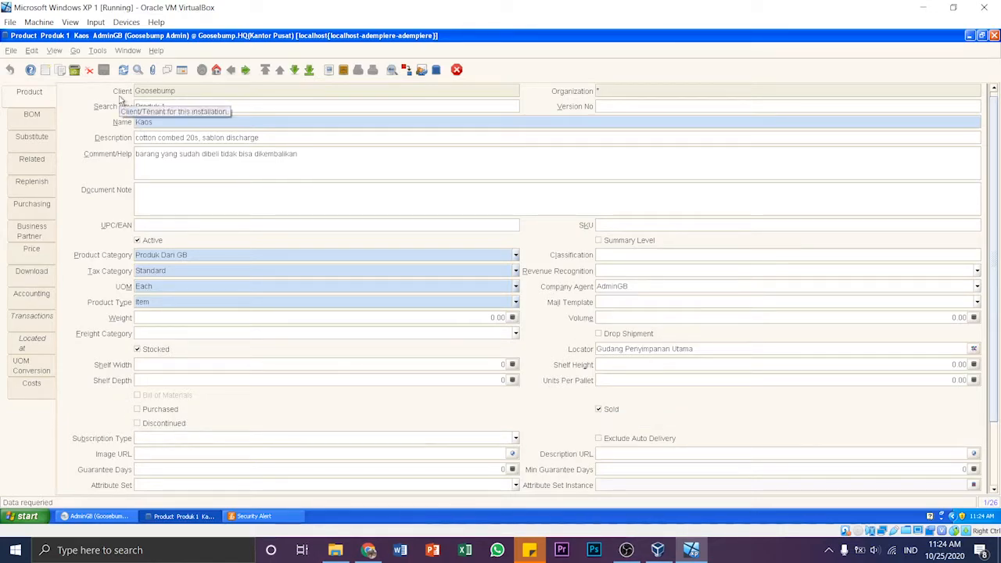
{"action": "left_click", "coordinate": [182, 69]}
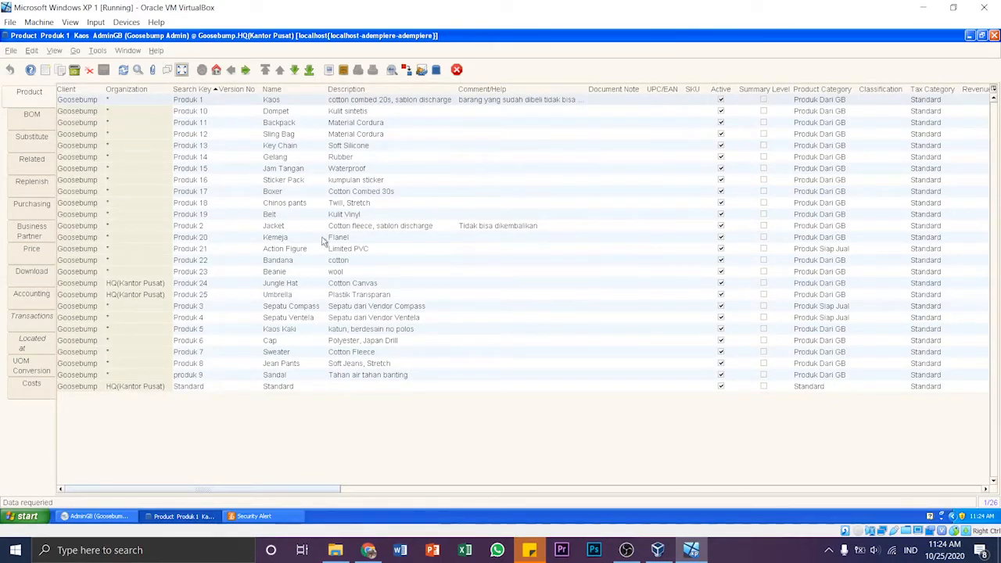
{"action": "left_click", "coordinate": [265, 317]}
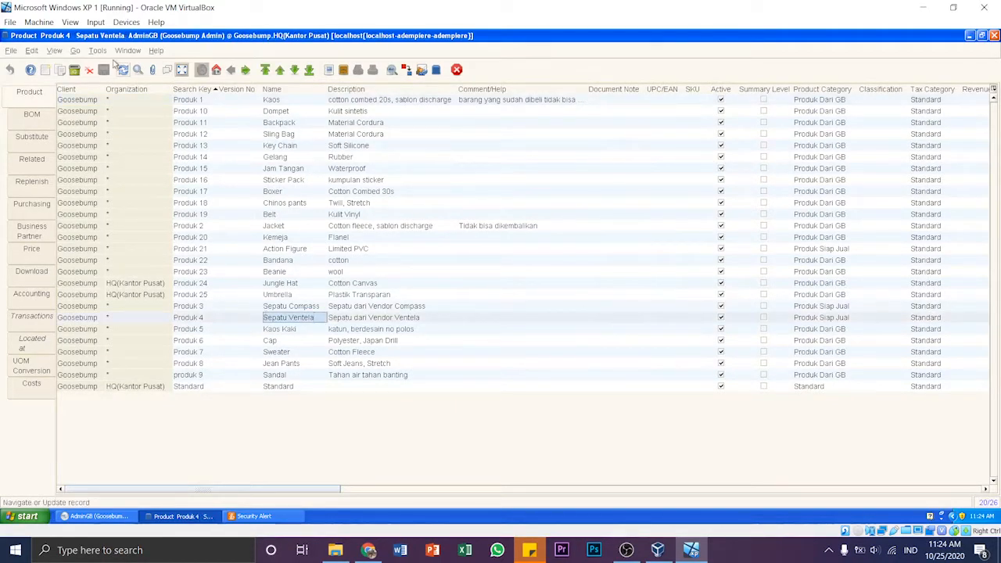
{"action": "left_click", "coordinate": [182, 69]}
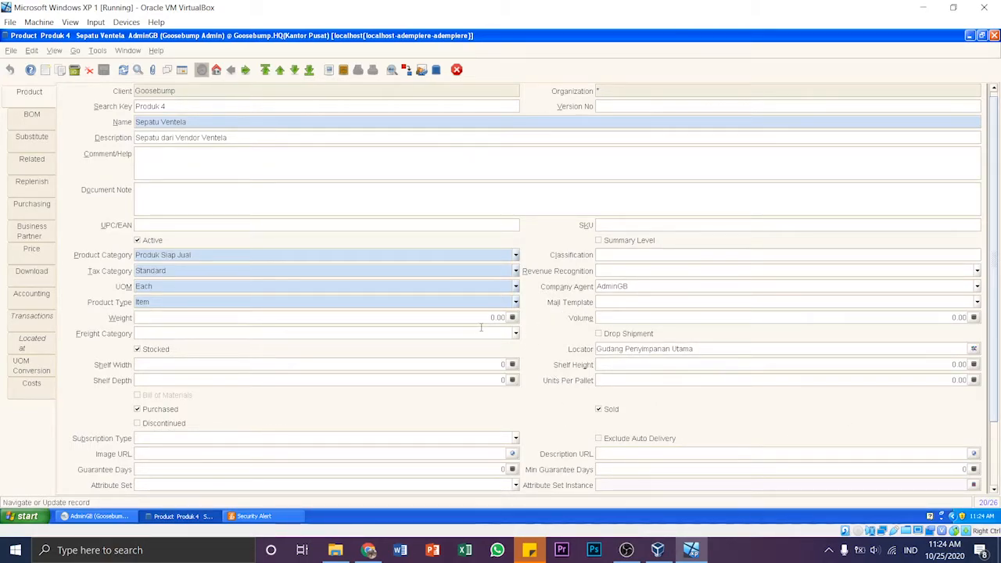
{"action": "left_click", "coordinate": [182, 69]}
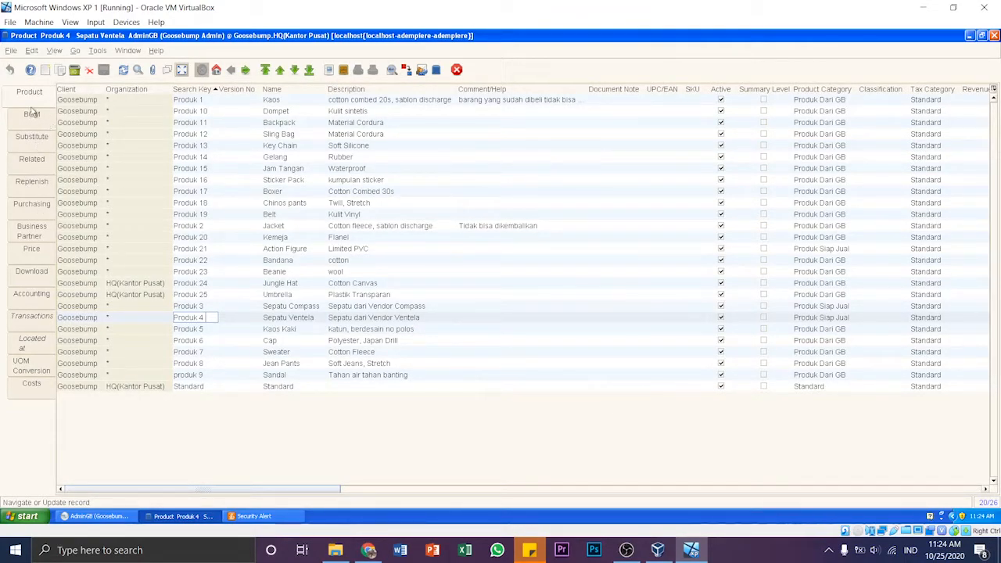
- Reopen the Sepatu Ventela product record and examine its general, Purchasing and Price details
{"action": "left_click", "coordinate": [182, 71]}
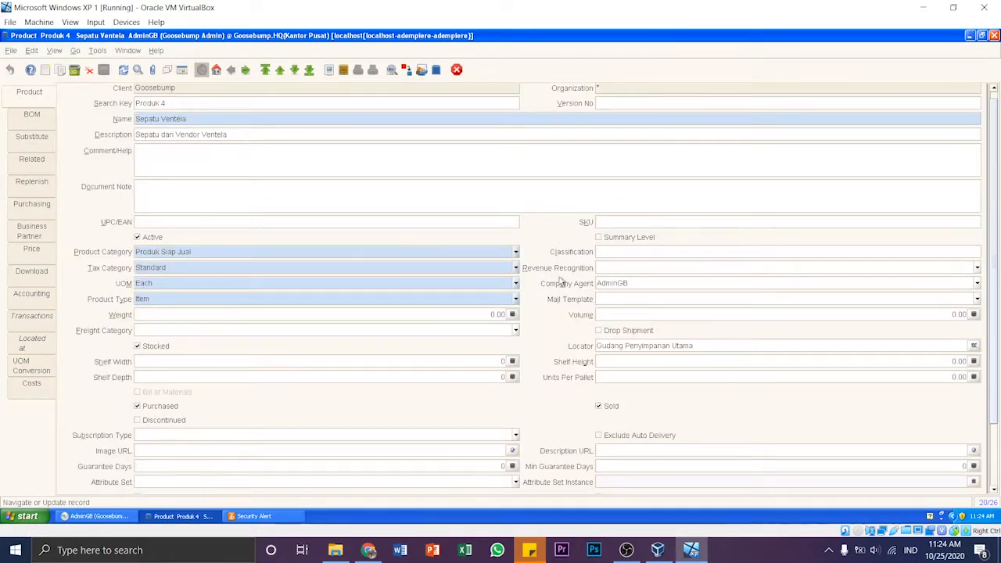
{"action": "scroll", "coordinate": [558, 283], "scroll_direction": "down", "scroll_amount": 4}
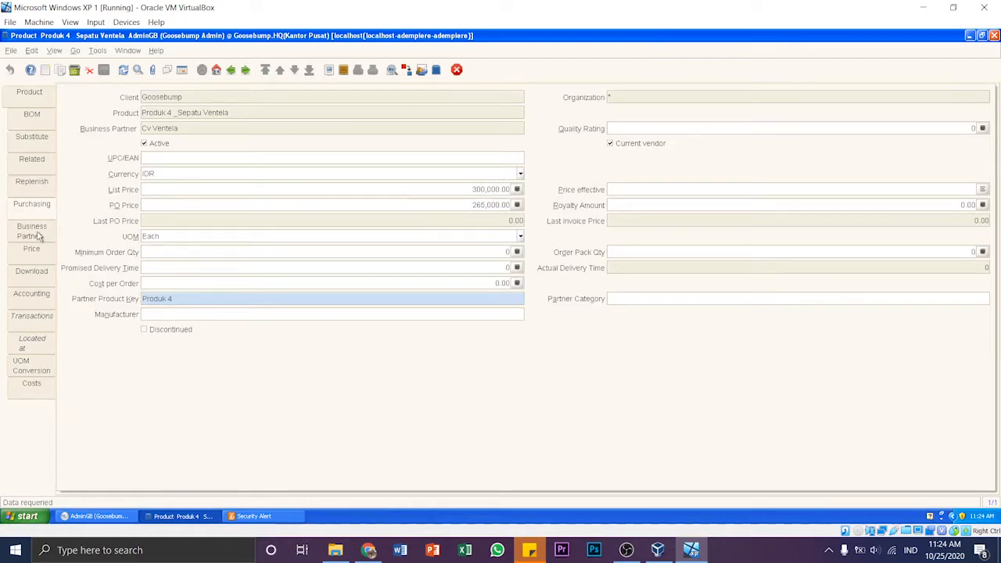
{"action": "left_click", "coordinate": [38, 258]}
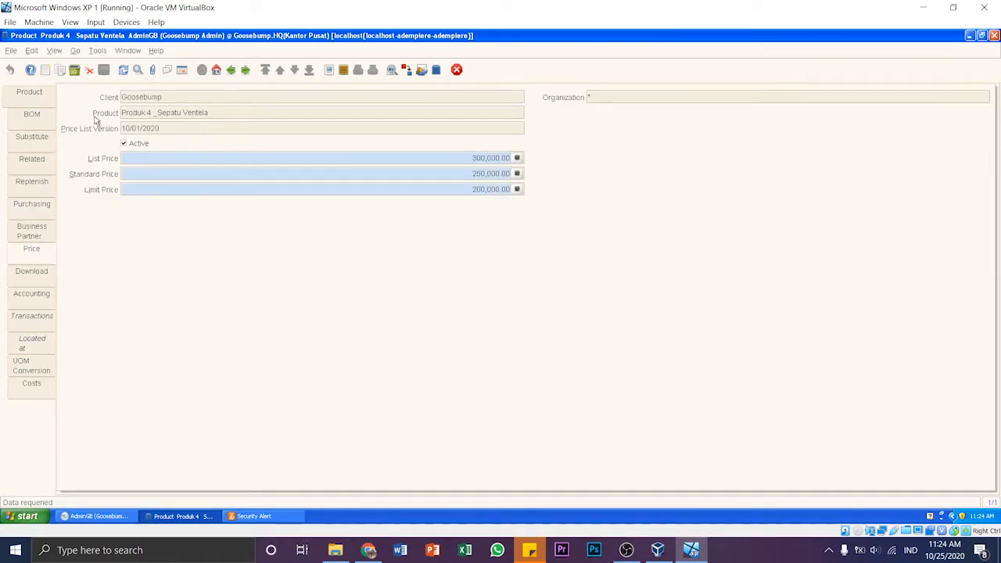
{"action": "left_click", "coordinate": [31, 95]}
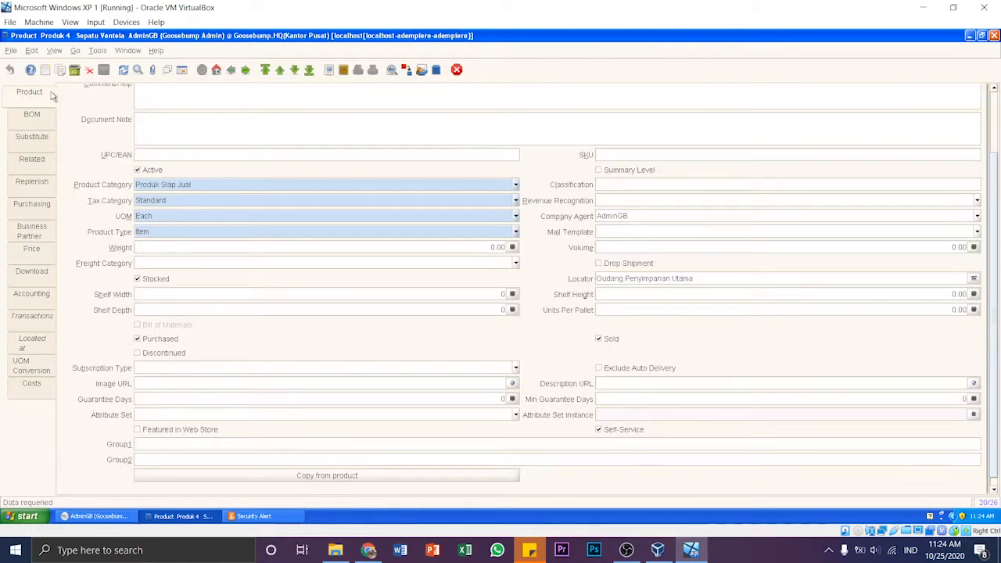
- Close the price list schema and review the price list "Harga per tanggal 10/10/2020" together with its version details
{"action": "scroll", "coordinate": [137, 137], "scroll_direction": "up", "scroll_amount": 1}
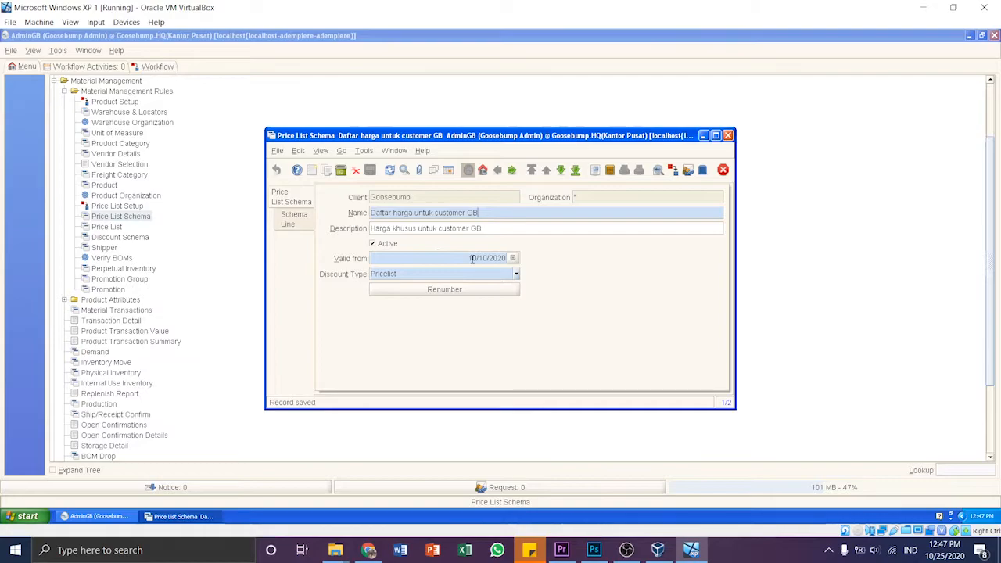
{"action": "left_click", "coordinate": [723, 169]}
{"action": "left_click", "coordinate": [110, 227]}
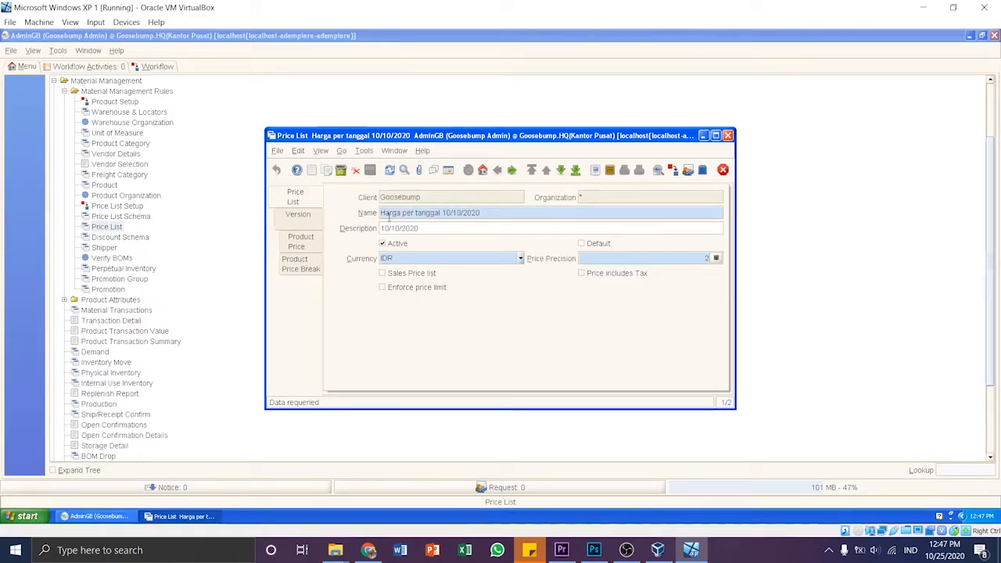
{"action": "left_click", "coordinate": [297, 217]}
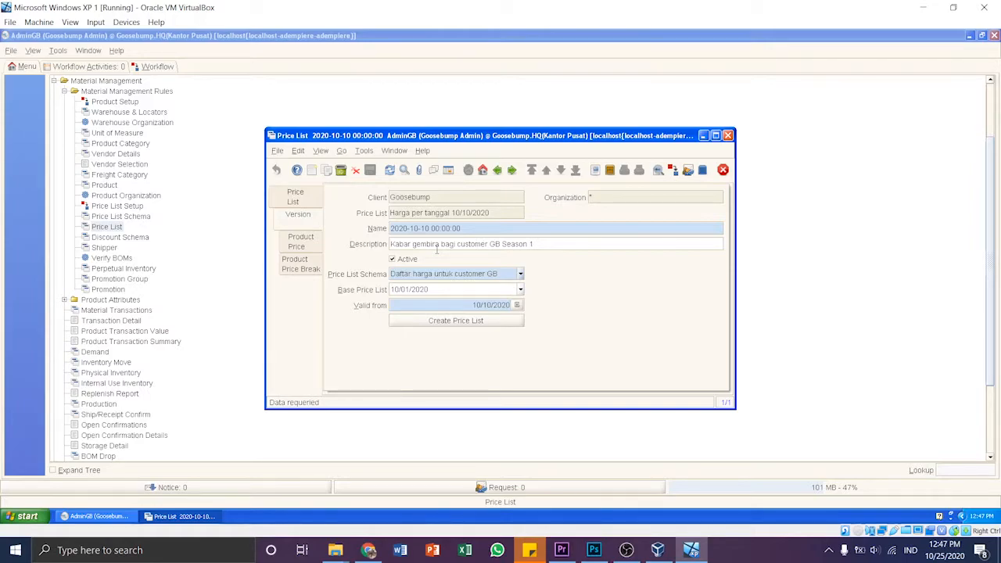
- Leave the price list, review the "Diskon 10%" discount schema and close it
{"action": "left_click", "coordinate": [724, 171]}
{"action": "left_click", "coordinate": [134, 239]}
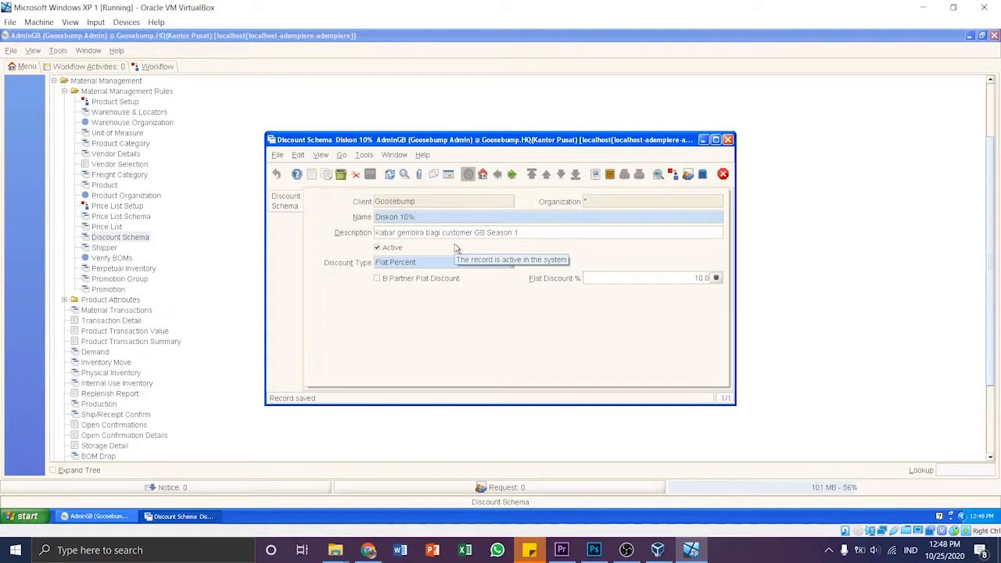
{"action": "left_click", "coordinate": [721, 175]}
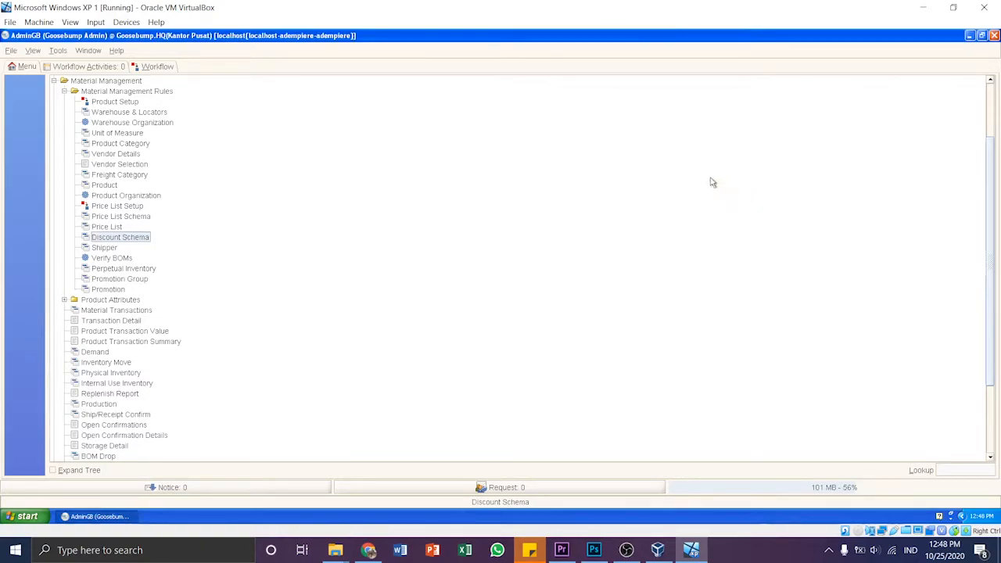
- Open the Business Partner window from Partner Relations' Business Partner Rules and display all partners as a list
{"action": "scroll", "coordinate": [143, 271], "scroll_direction": "up", "scroll_amount": 2}
{"action": "scroll", "coordinate": [141, 272], "scroll_direction": "up", "scroll_amount": 1}
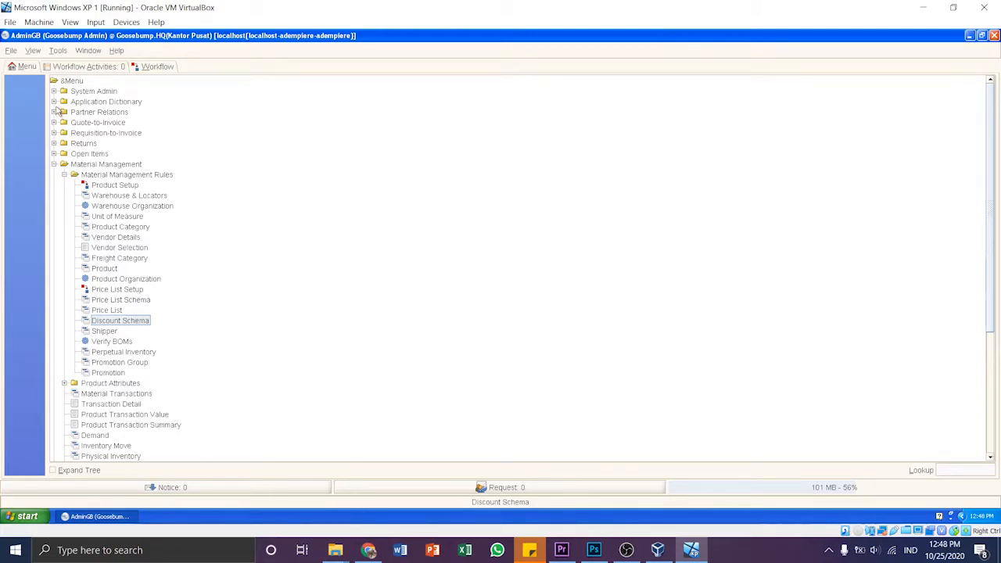
{"action": "left_click", "coordinate": [54, 112]}
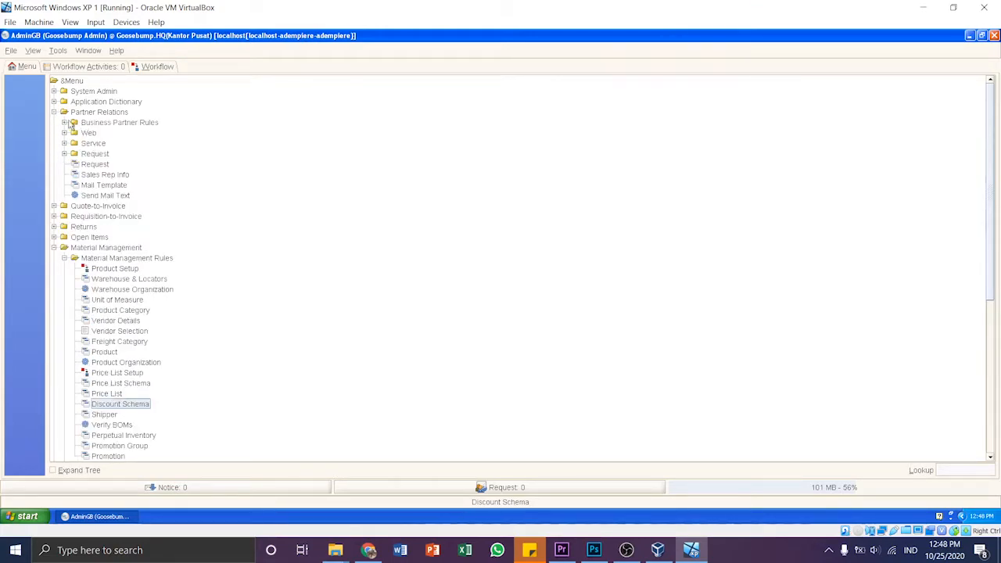
{"action": "left_click", "coordinate": [65, 123]}
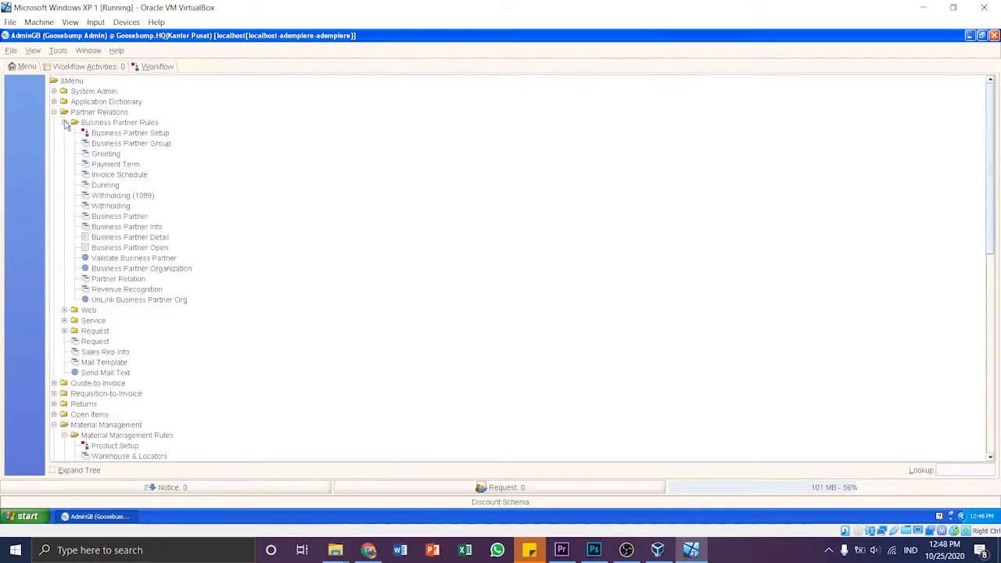
{"action": "left_click", "coordinate": [120, 216]}
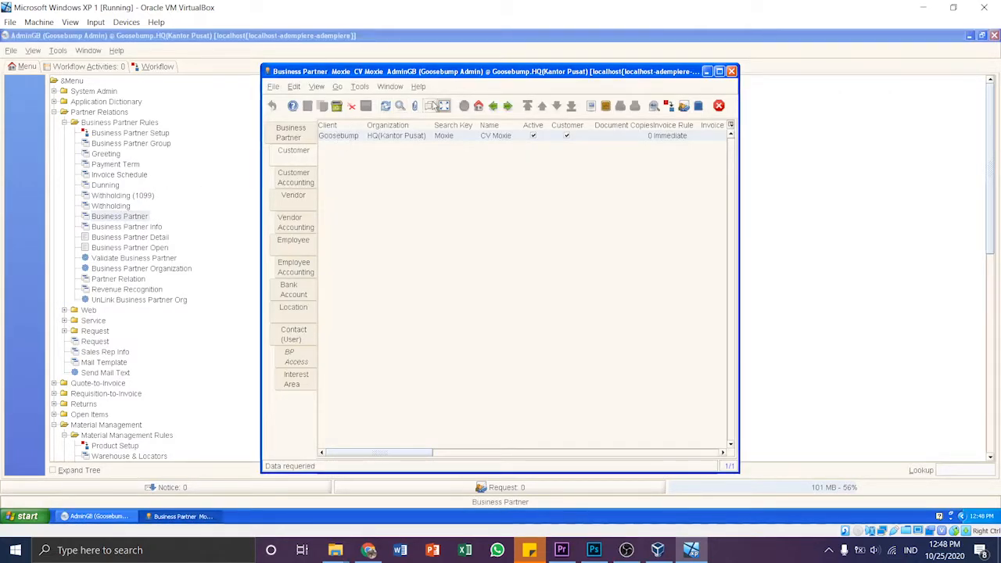
{"action": "left_click", "coordinate": [443, 106]}
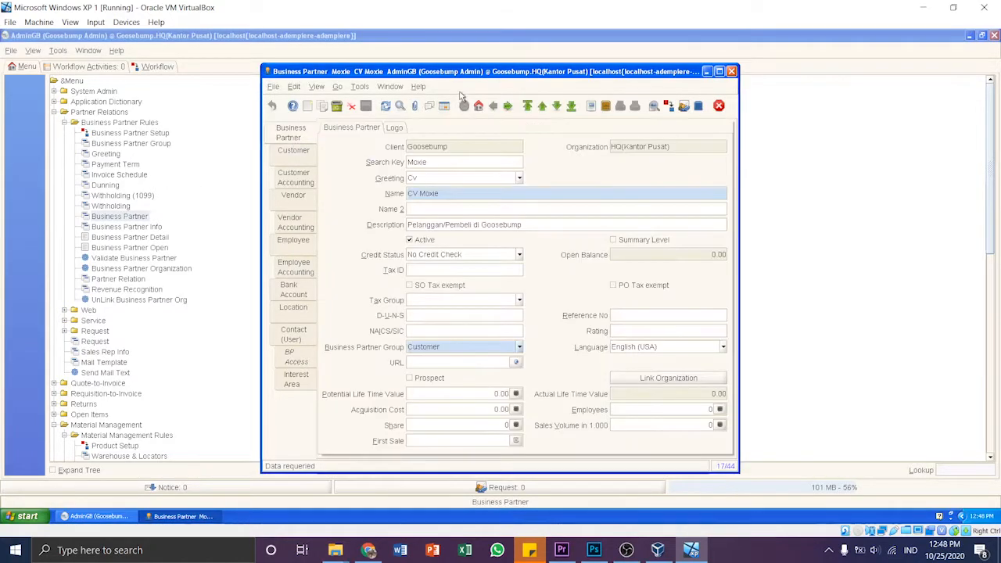
{"action": "left_click", "coordinate": [444, 105]}
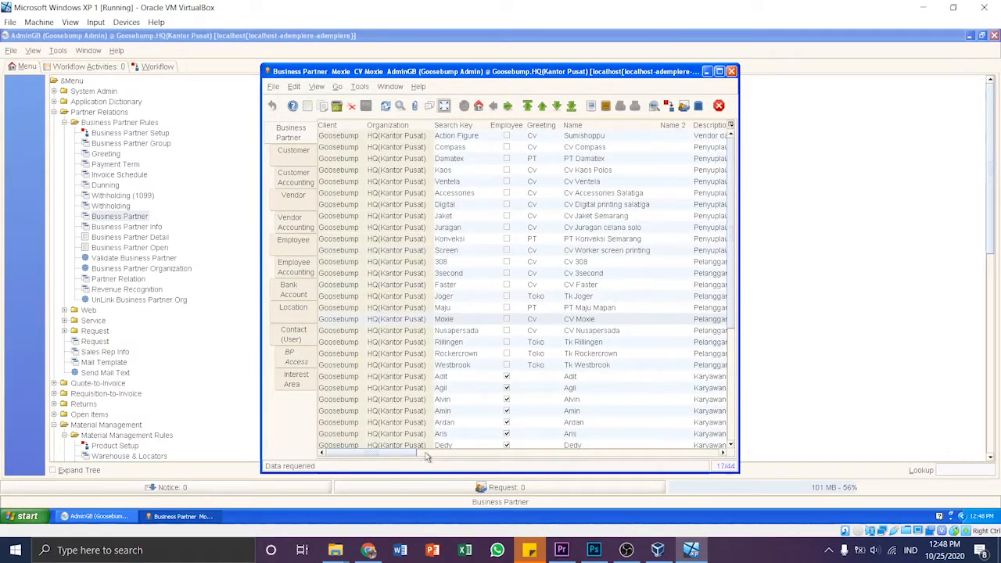
- Select the business partner Cv 308, examine its full Customer record, and return to the partner list
{"action": "left_click_drag", "start_coordinate": [399, 452], "coordinate": [430, 454]}
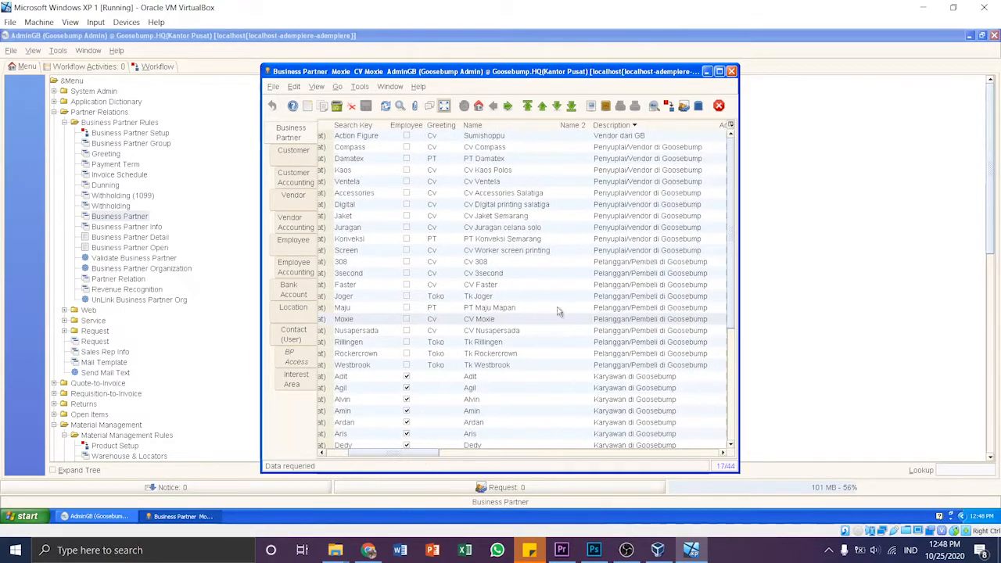
{"action": "left_click", "coordinate": [617, 262]}
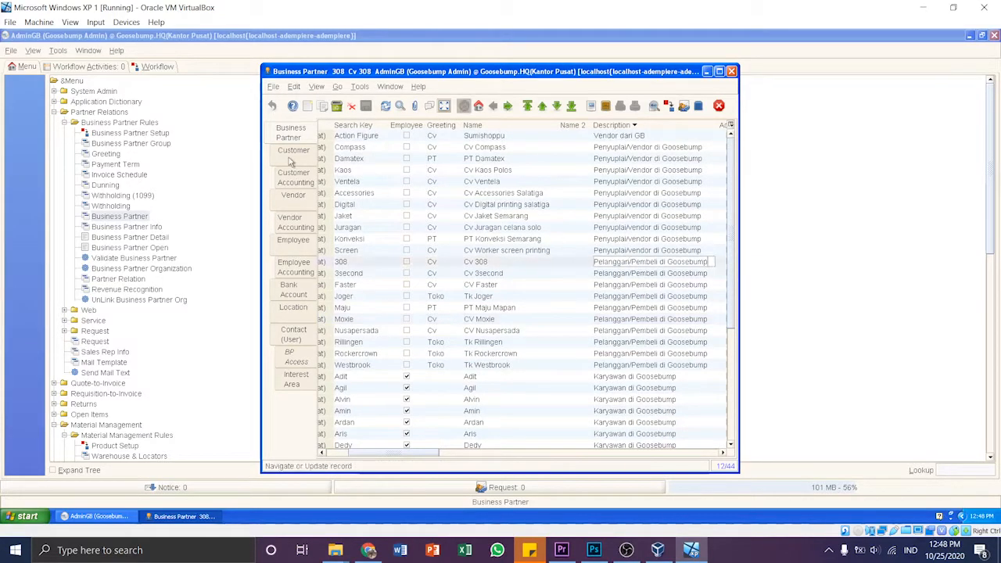
{"action": "left_click", "coordinate": [294, 153]}
{"action": "left_click", "coordinate": [444, 107]}
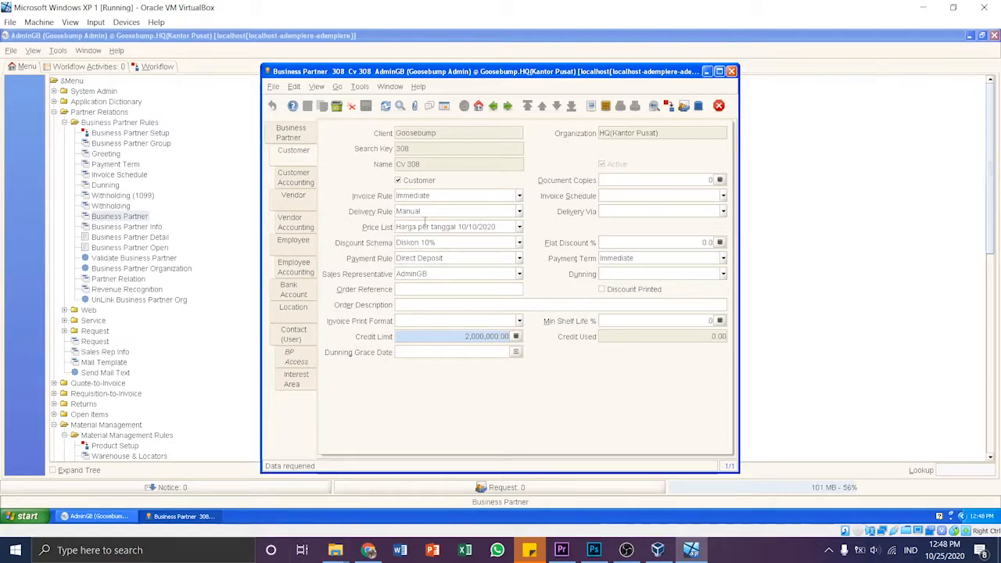
{"action": "left_click", "coordinate": [444, 106]}
{"action": "left_click", "coordinate": [464, 105]}
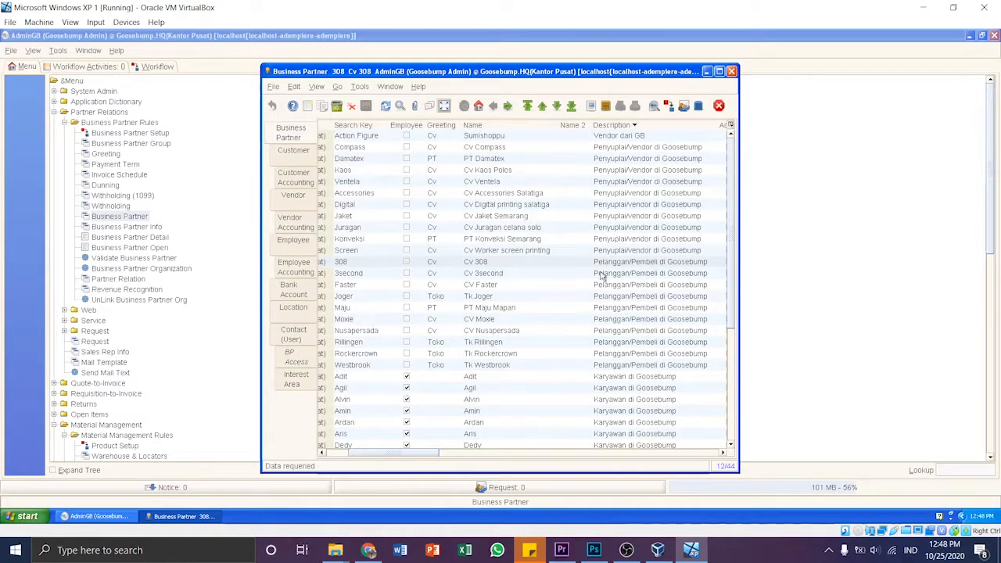
- Select the business partner Cv 3second, examine its Customer details including price list and discount schema, and return to its main record
{"action": "left_click", "coordinate": [526, 273]}
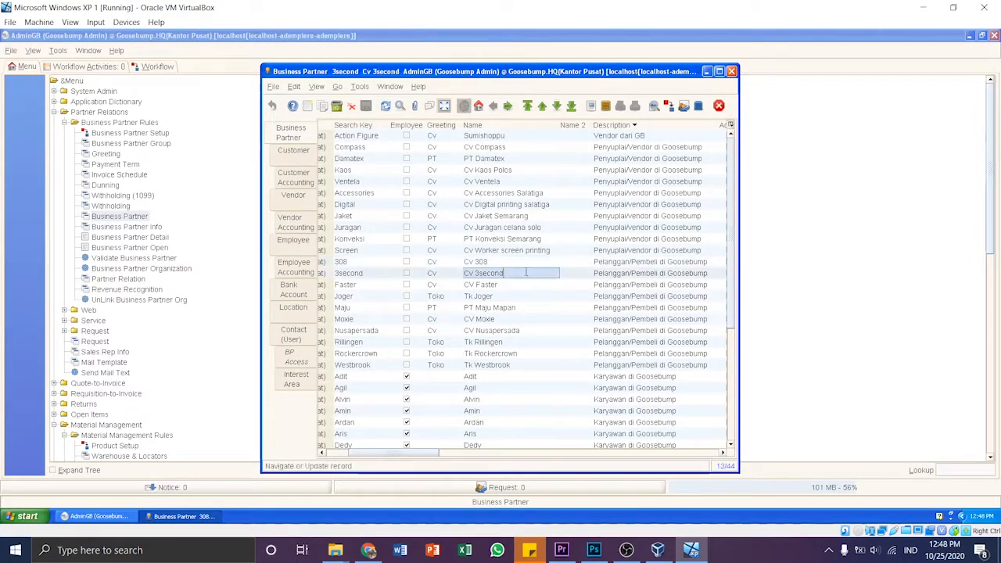
{"action": "left_click", "coordinate": [444, 107]}
{"action": "left_click", "coordinate": [291, 155]}
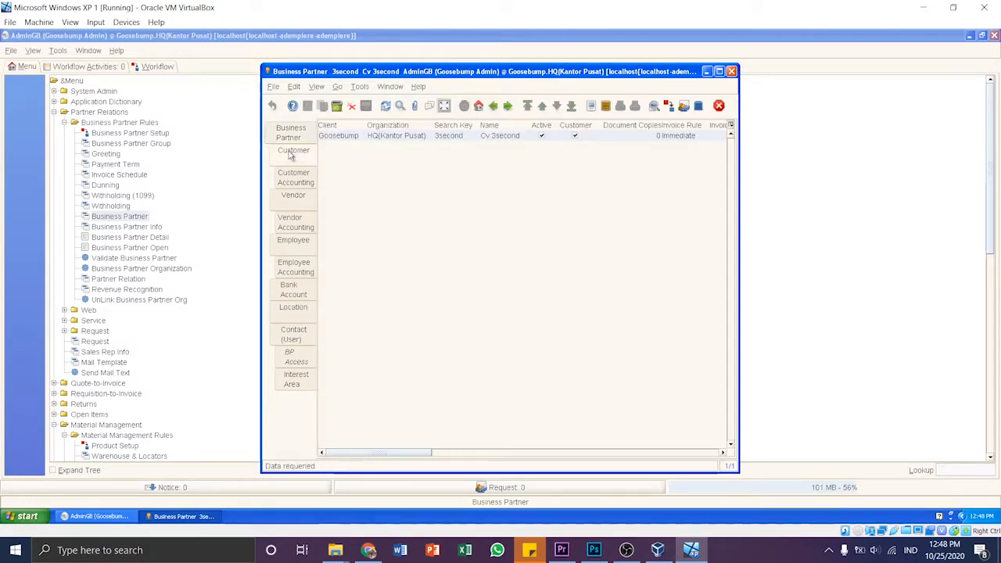
{"action": "left_click", "coordinate": [444, 106]}
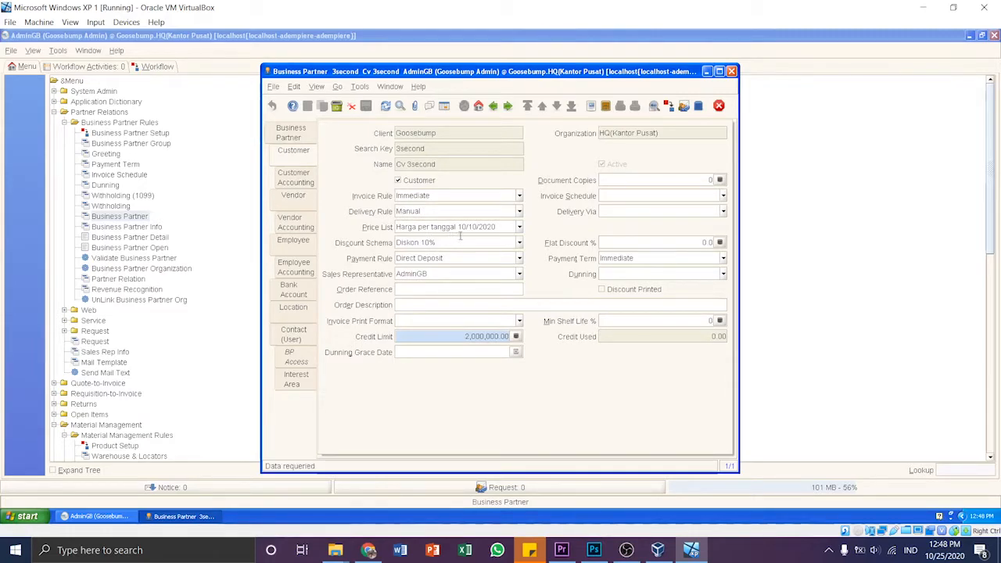
{"action": "left_click", "coordinate": [289, 135]}
{"action": "left_click", "coordinate": [444, 106]}
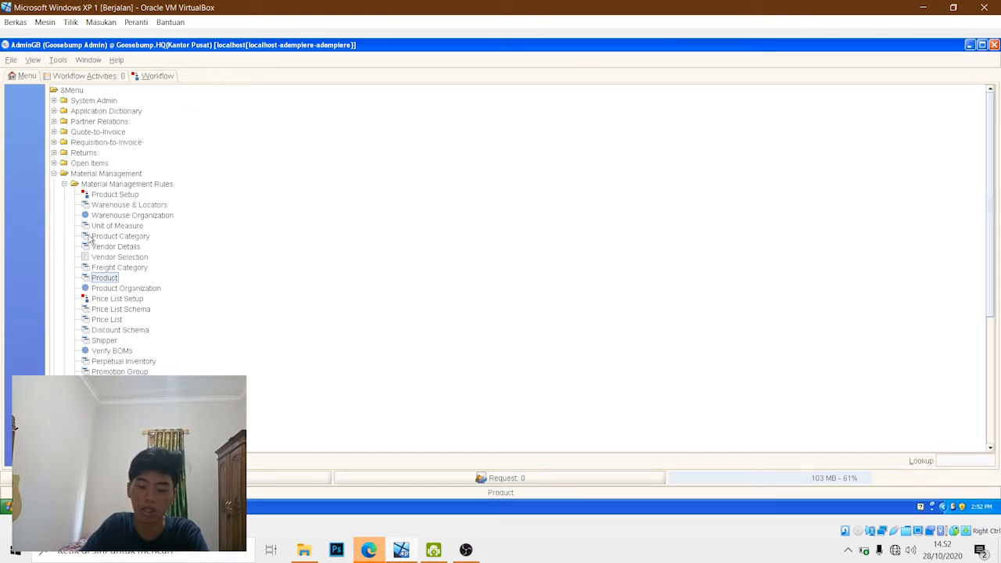
- Open the Product window, show the product list, and create a new blank product record in single-record view
{"action": "left_click", "coordinate": [104, 282]}
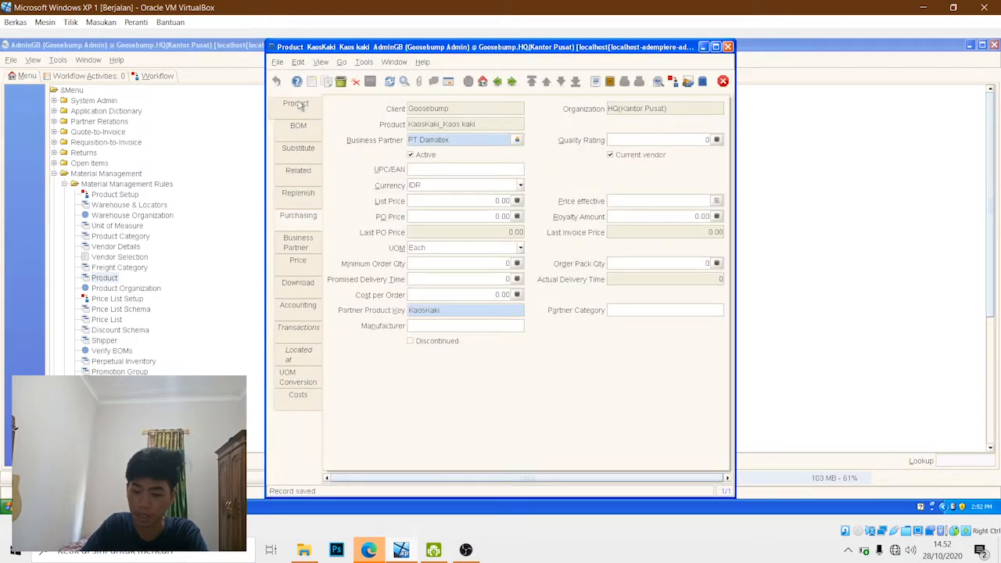
{"action": "left_click", "coordinate": [297, 105]}
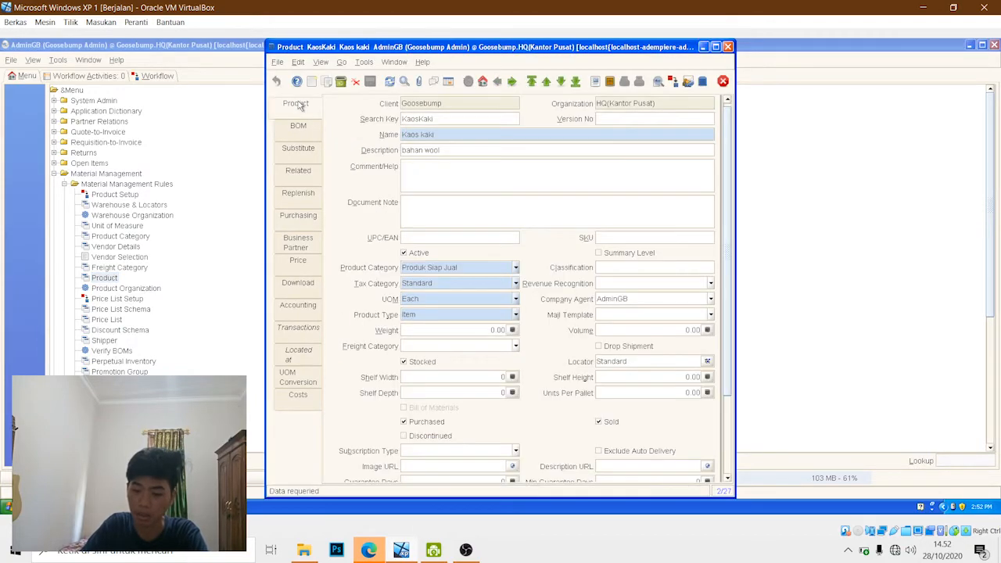
{"action": "left_click", "coordinate": [449, 83]}
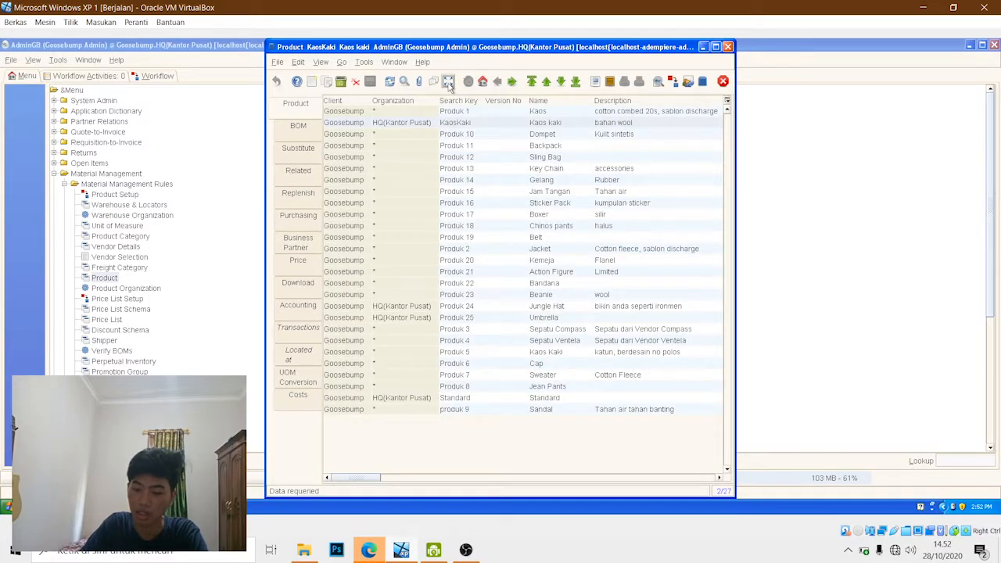
{"action": "left_click", "coordinate": [313, 85]}
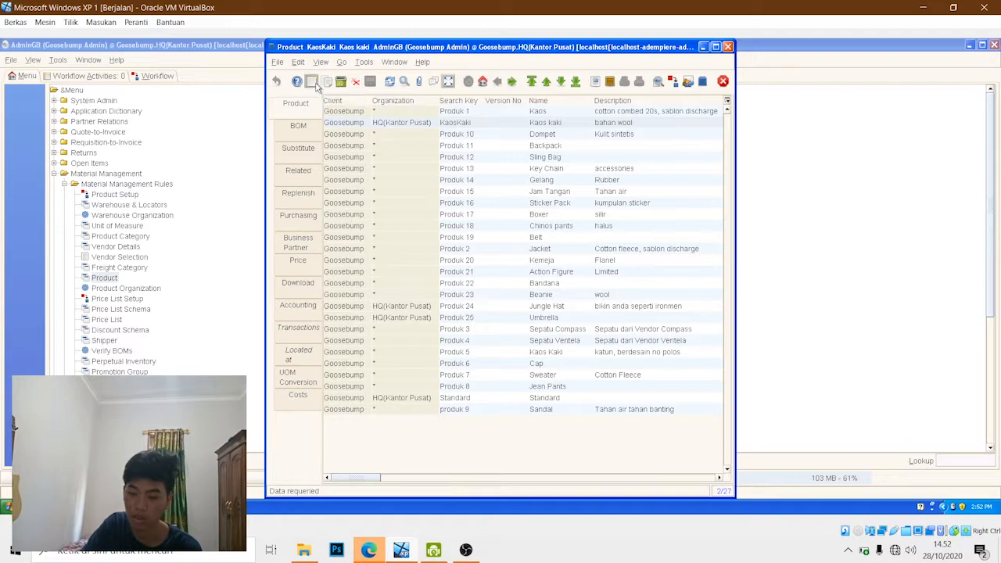
{"action": "left_click", "coordinate": [449, 82]}
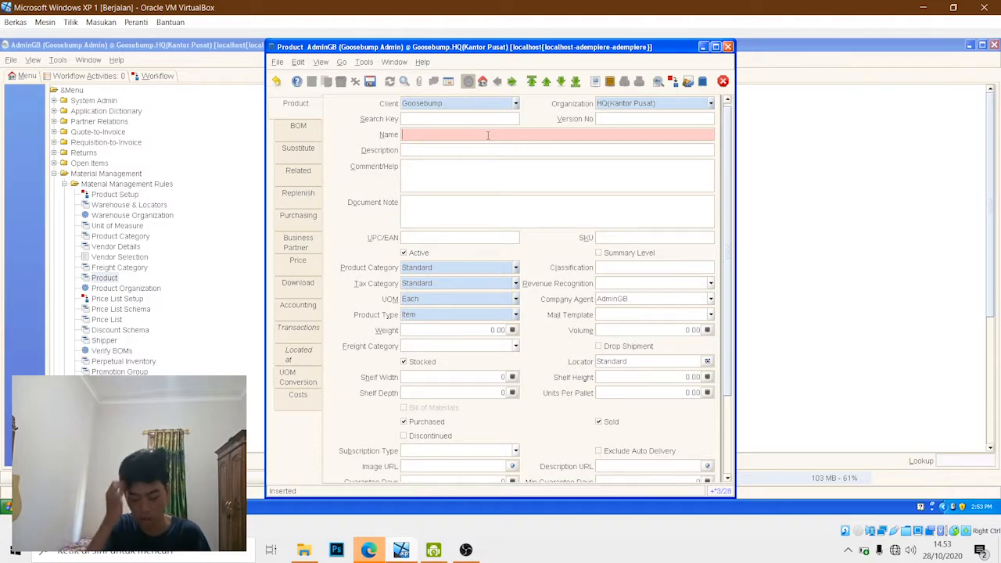
- Name the new product "Masker" with search key "Aksesoris 2" and description "masker bahan Kain"
{"action": "type", "text": "Masker"}
{"action": "left_click", "coordinate": [463, 117]}
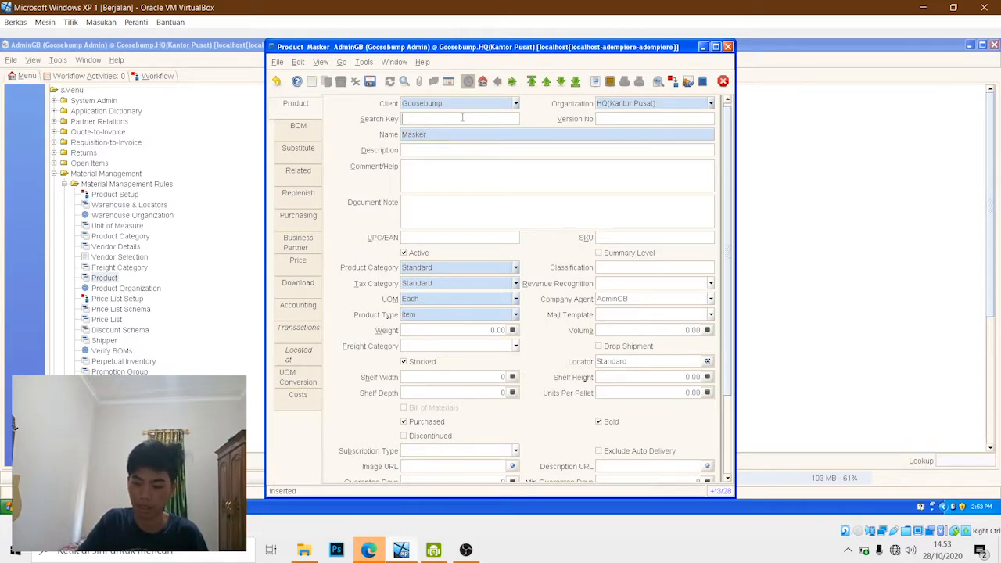
{"action": "type", "text": "Aksesoris 2"}
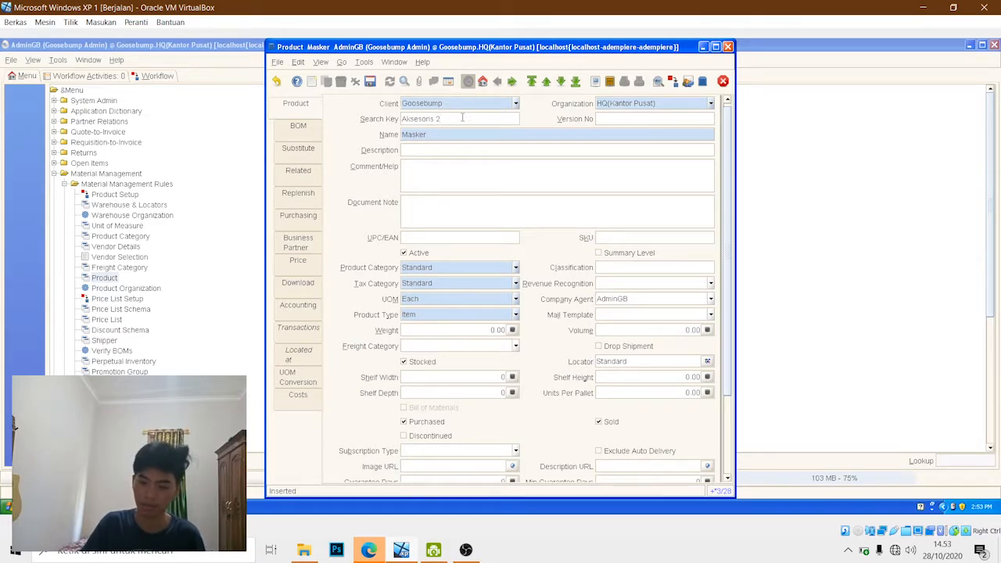
{"action": "left_click", "coordinate": [432, 147]}
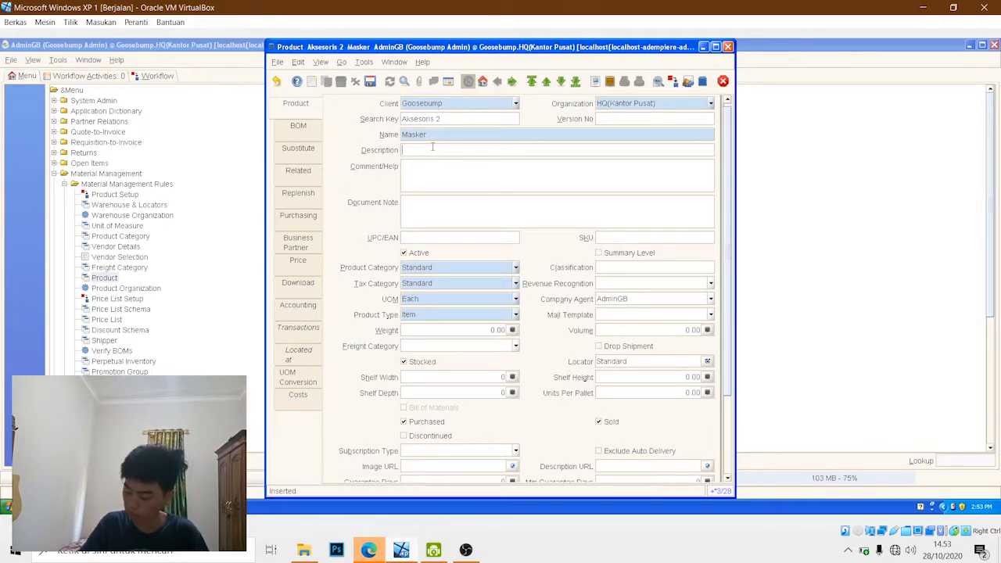
{"action": "type", "text": "masker ban"}
{"action": "type", "text": "an Kain"}
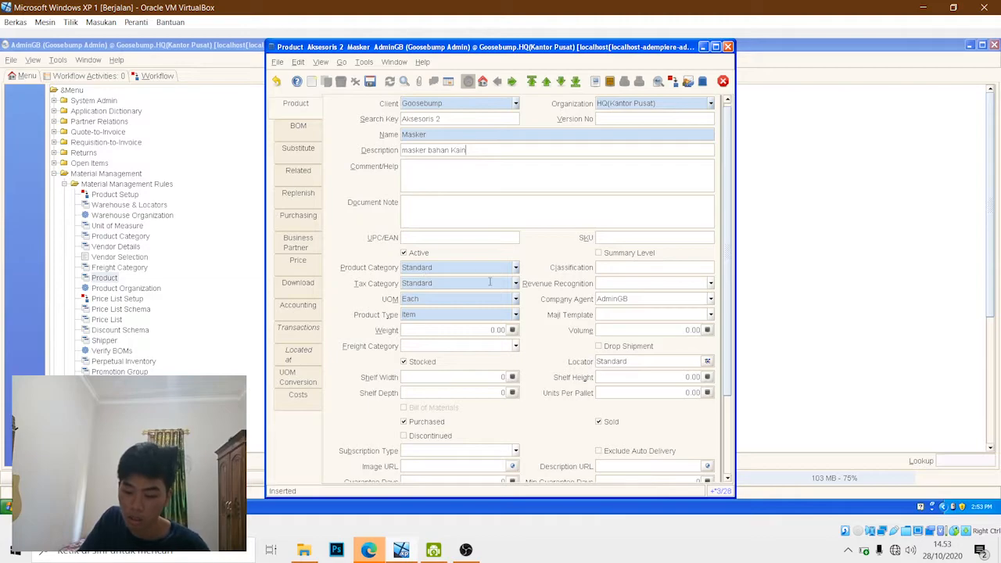
- Set the Masker product's category to "Produk Dari GB" and its locator to "Gudang Penyimpanan Utama"
{"action": "left_click", "coordinate": [516, 267]}
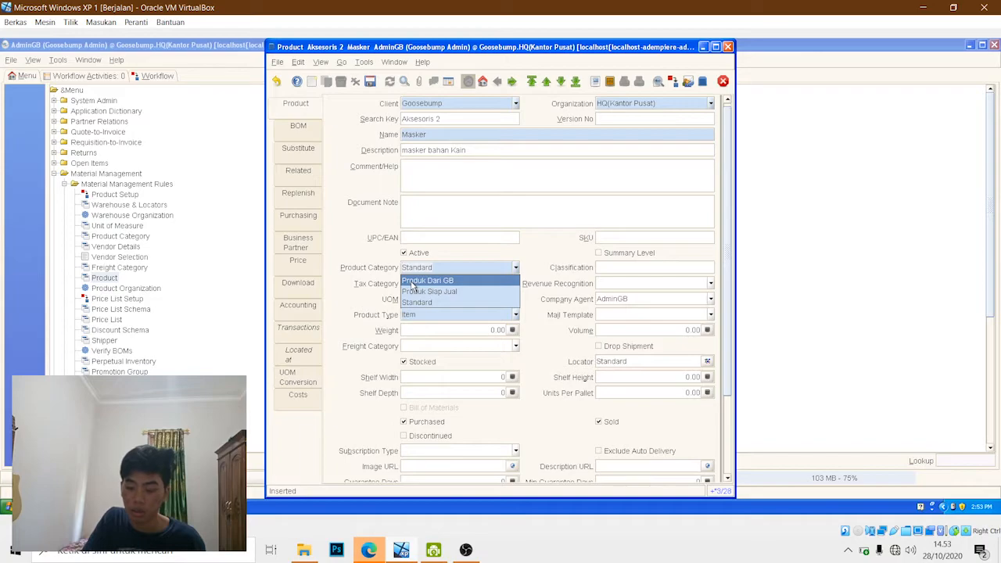
{"action": "left_click", "coordinate": [460, 284]}
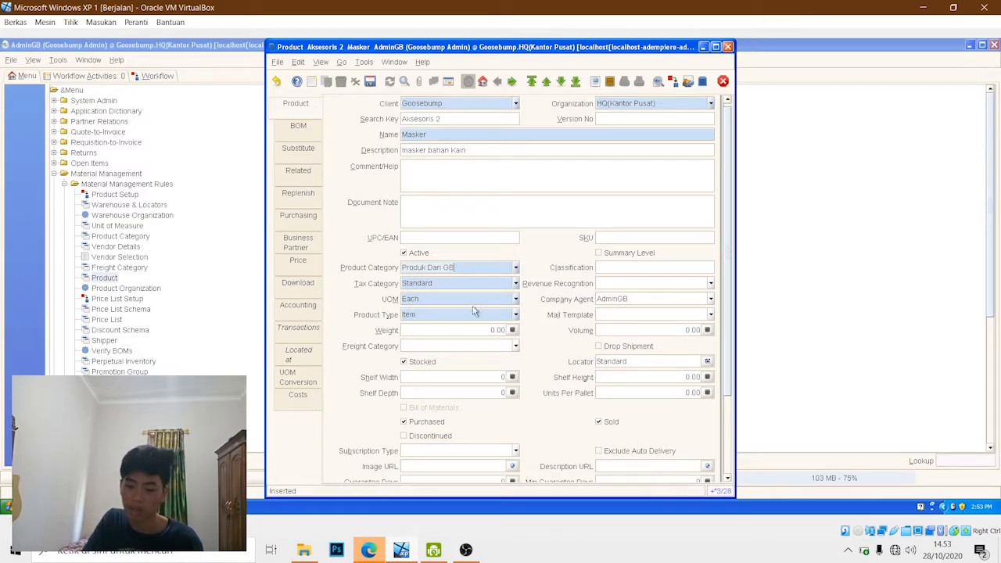
{"action": "left_click", "coordinate": [707, 361]}
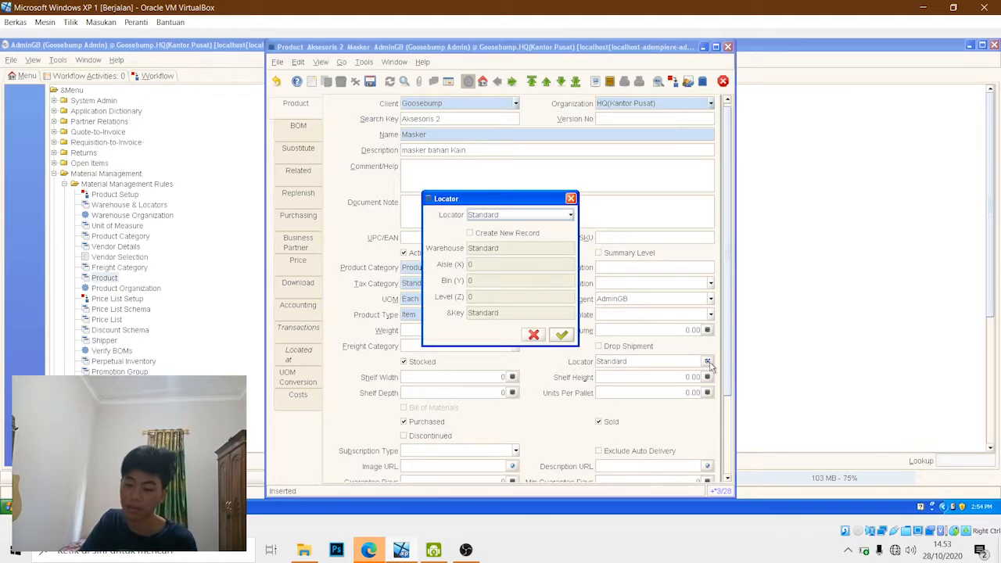
{"action": "left_click", "coordinate": [518, 216]}
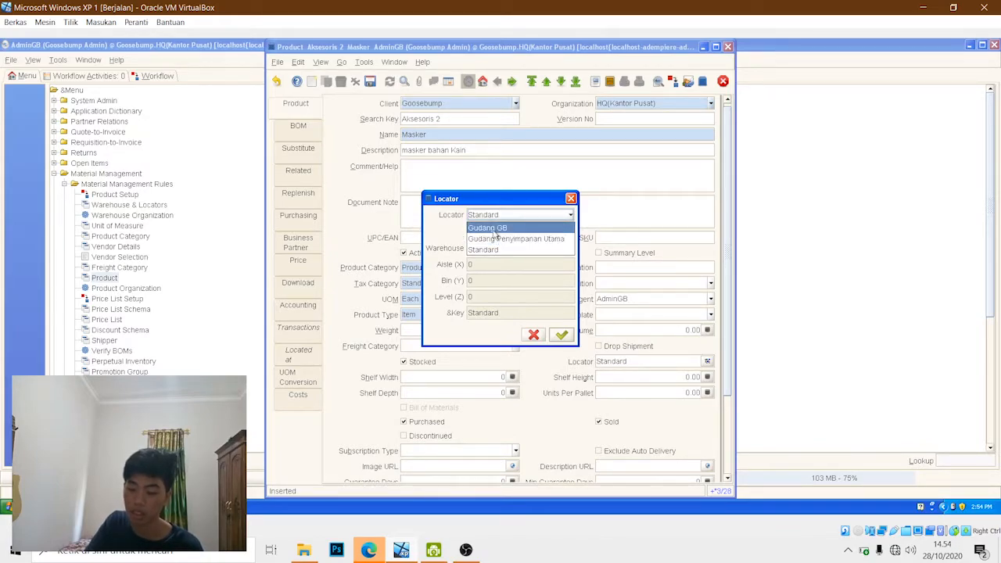
{"action": "left_click", "coordinate": [494, 239]}
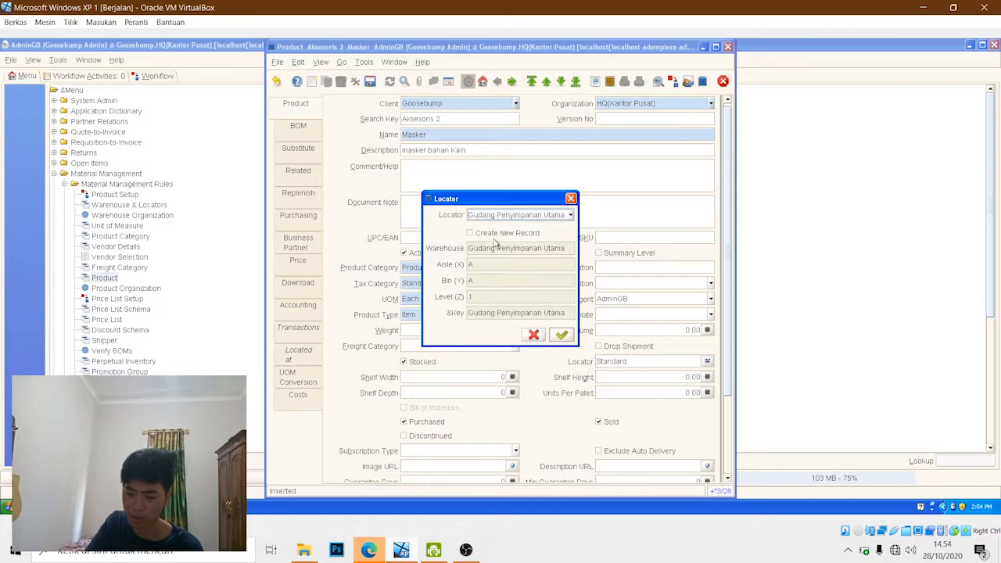
{"action": "left_click", "coordinate": [563, 335]}
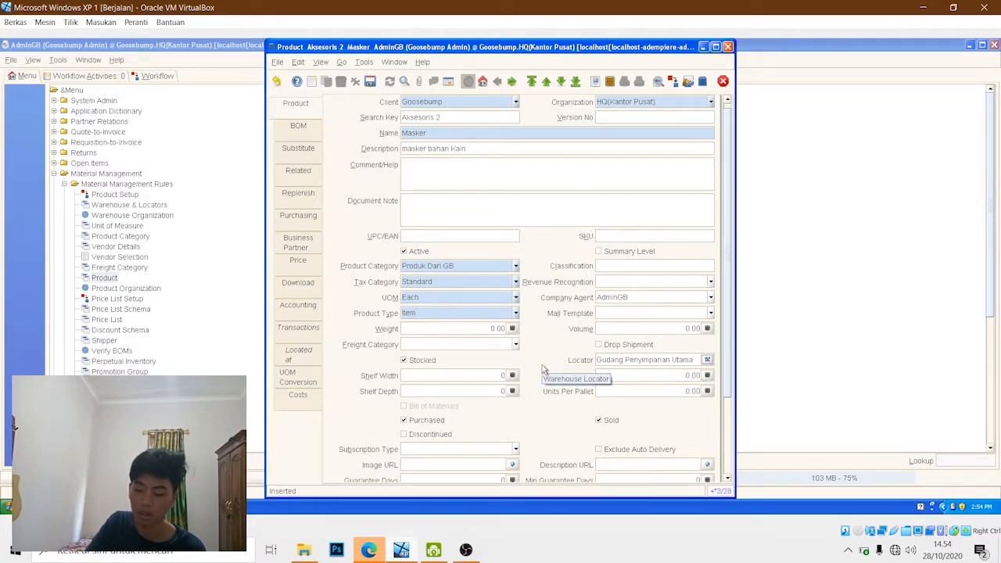
{"action": "scroll", "coordinate": [545, 370], "scroll_direction": "down", "scroll_amount": 2}
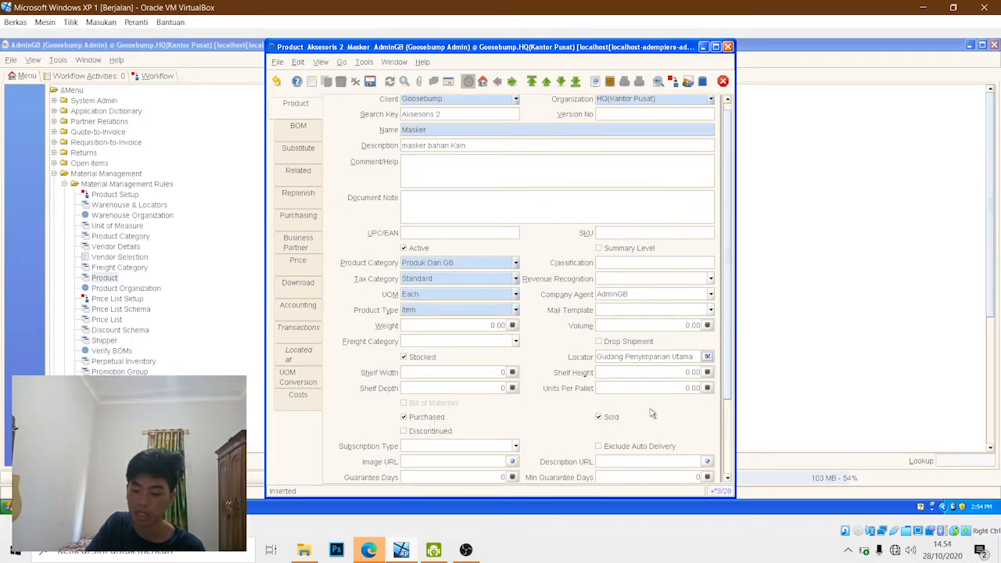
- Mark the Masker product as not purchased and add a price record for it using price list version 10/01/2020
{"action": "left_click", "coordinate": [405, 421]}
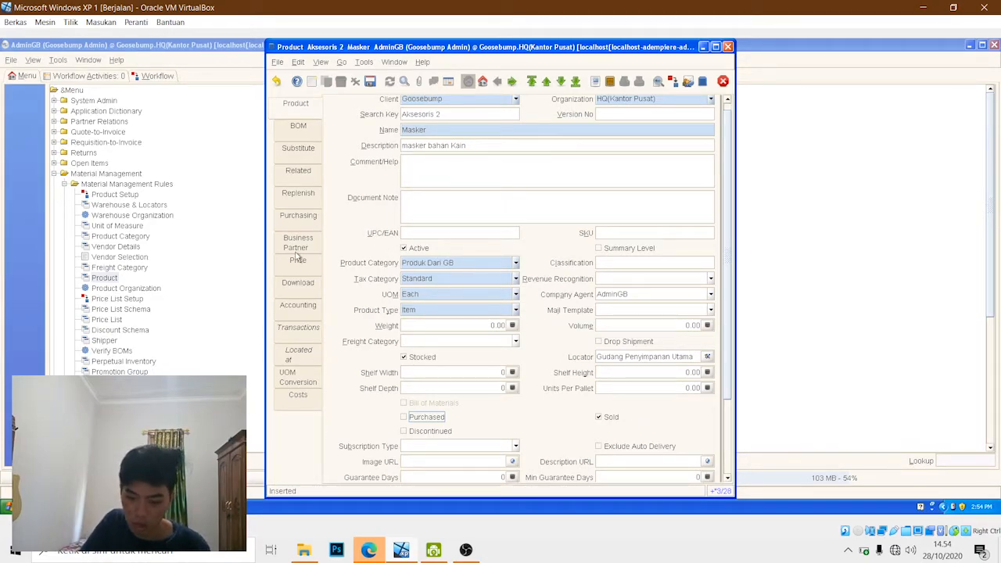
{"action": "left_click", "coordinate": [298, 260]}
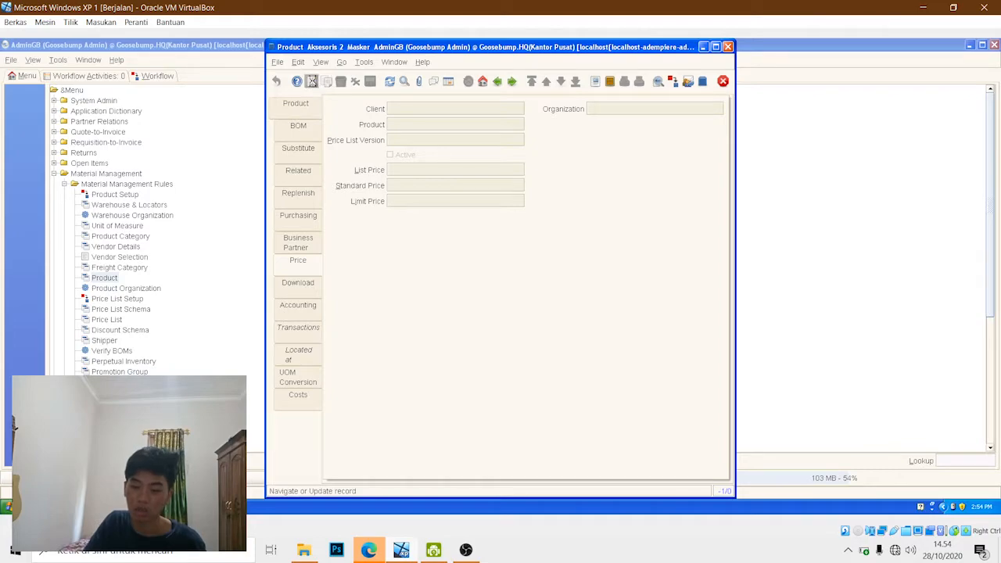
{"action": "left_click", "coordinate": [312, 82]}
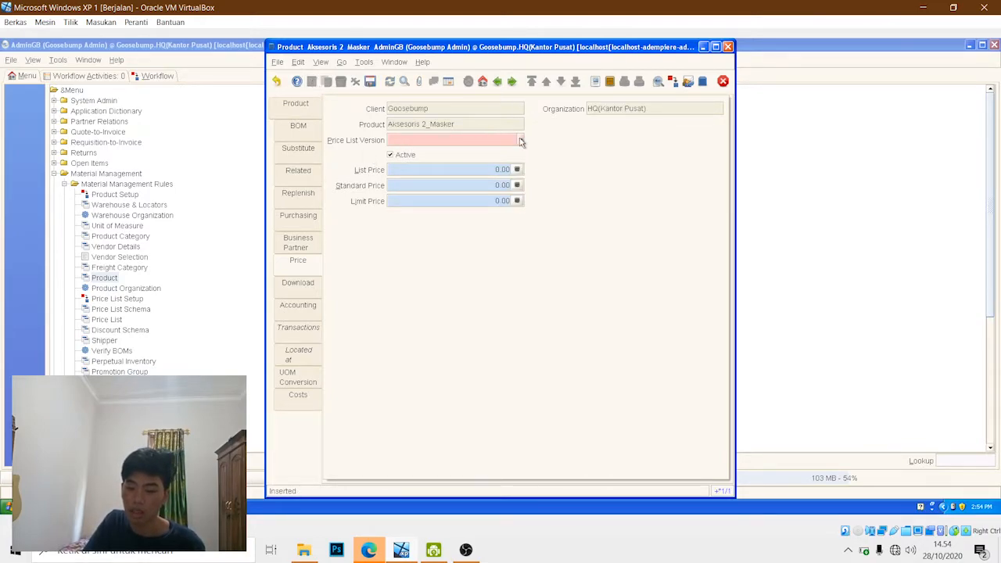
{"action": "left_click", "coordinate": [521, 141]}
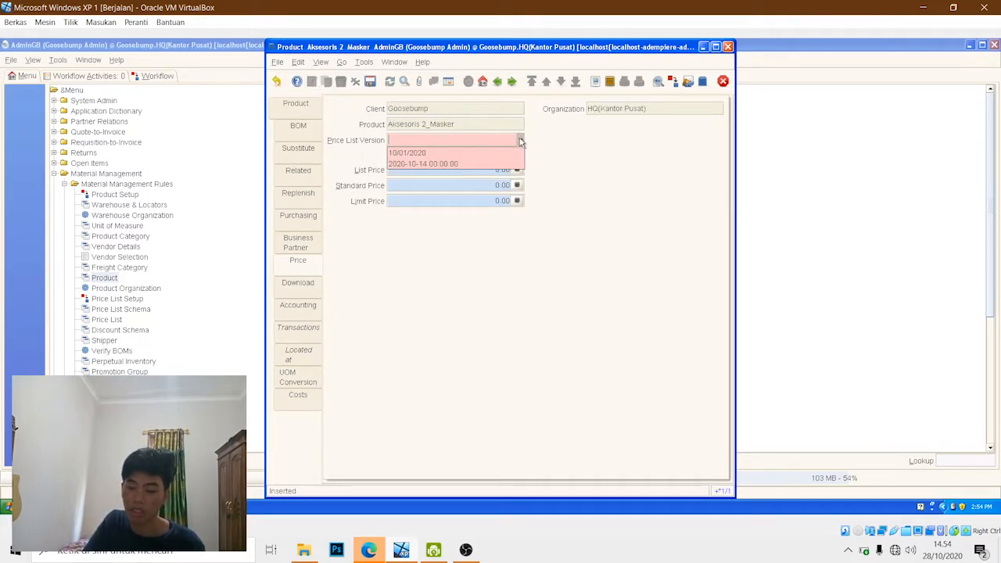
{"action": "left_click", "coordinate": [436, 154]}
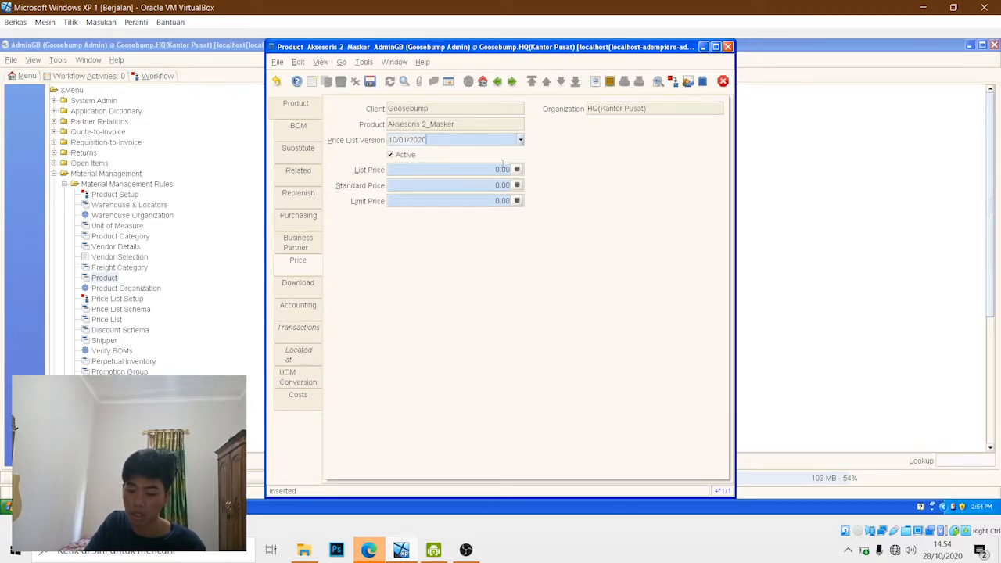
- Set Masker's list price to 7,000
{"action": "left_click", "coordinate": [517, 170]}
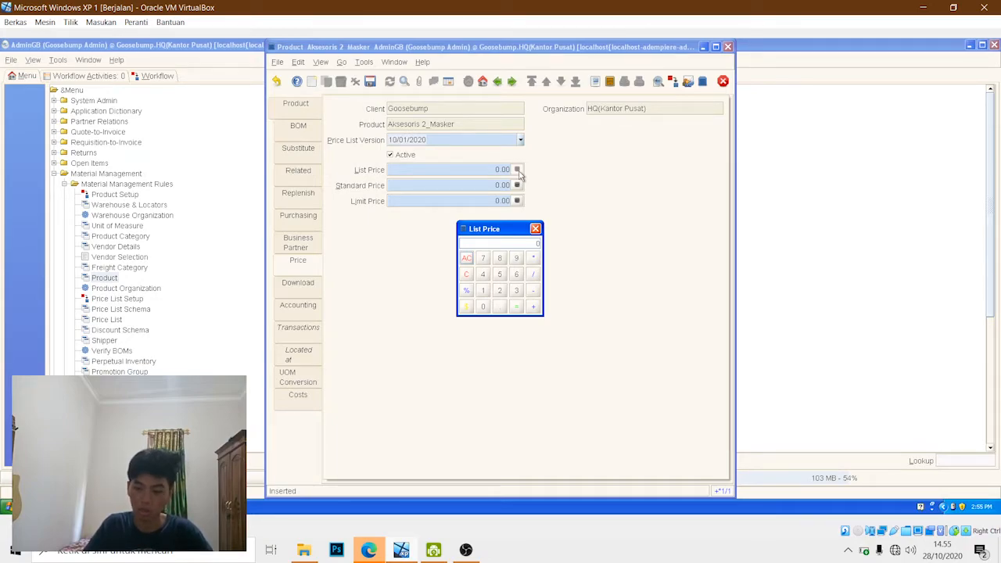
{"action": "type", "text": "6000"}
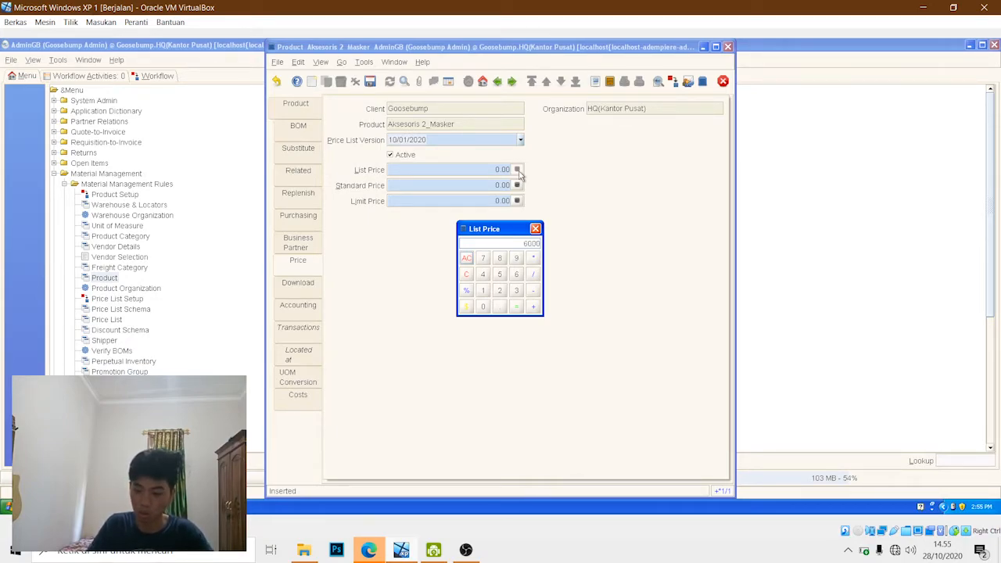
{"action": "key", "text": "BackSpace"}
{"action": "key", "text": "BackSpace"}
{"action": "key", "text": "BackSpace"}
{"action": "key", "text": "BackSpace"}
{"action": "type", "text": "7000"}
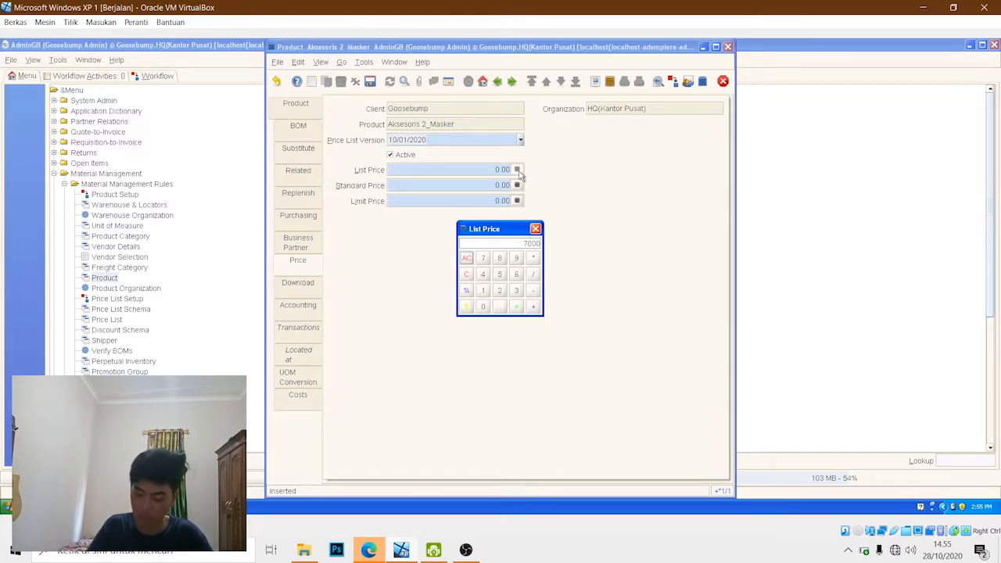
{"action": "key", "text": "Return"}
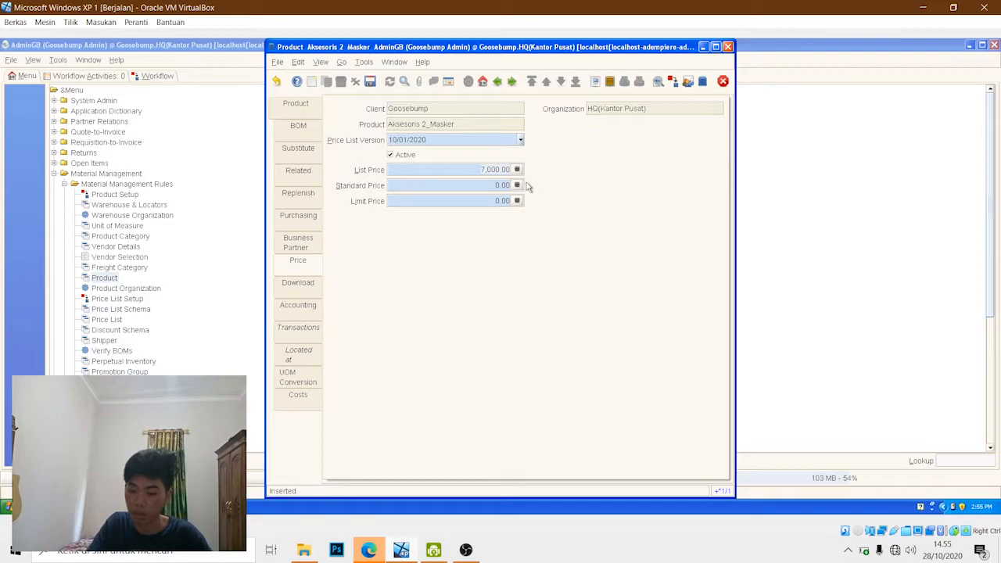
- Set Masker's standard price to 5,000 and limit price to 3,000, and save the price record
{"action": "left_click", "coordinate": [516, 186]}
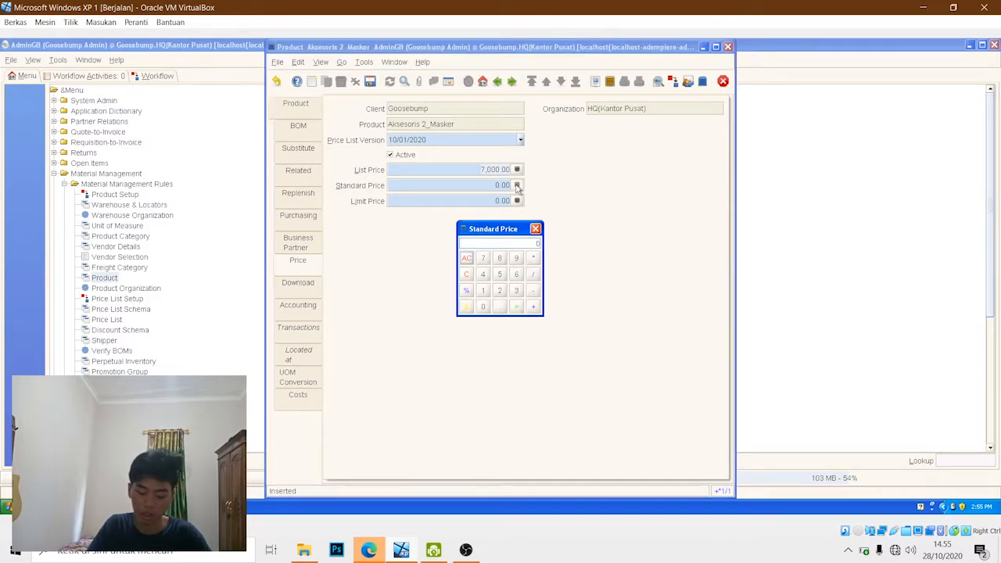
{"action": "type", "text": "5,00"}
{"action": "type", "text": "0"}
{"action": "key", "text": "Return"}
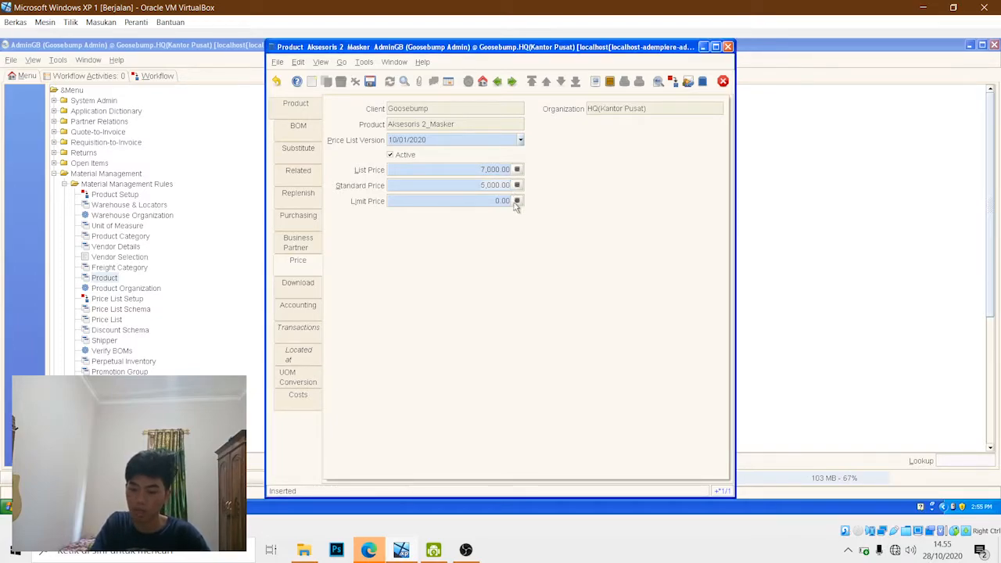
{"action": "left_click", "coordinate": [517, 201]}
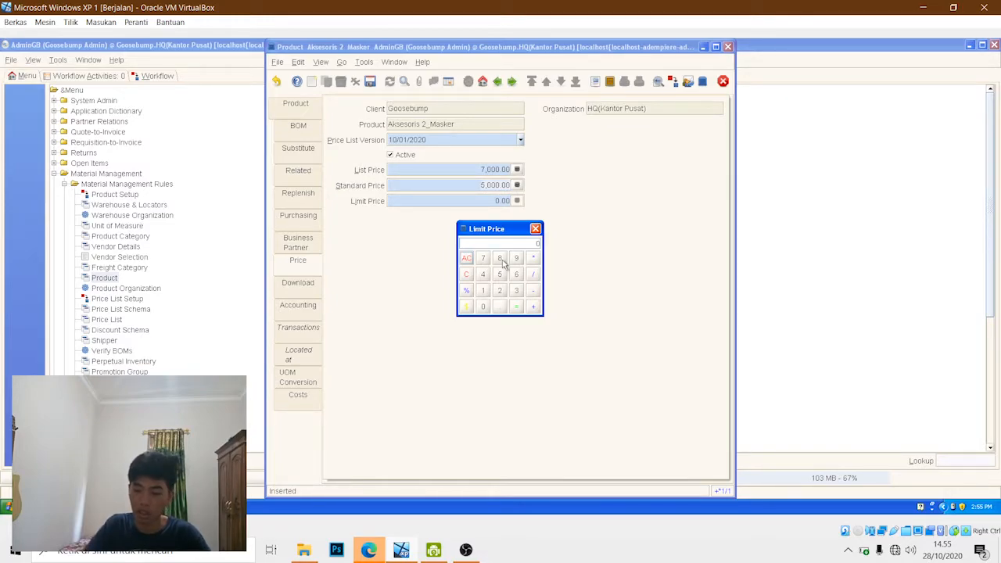
{"action": "type", "text": "3000"}
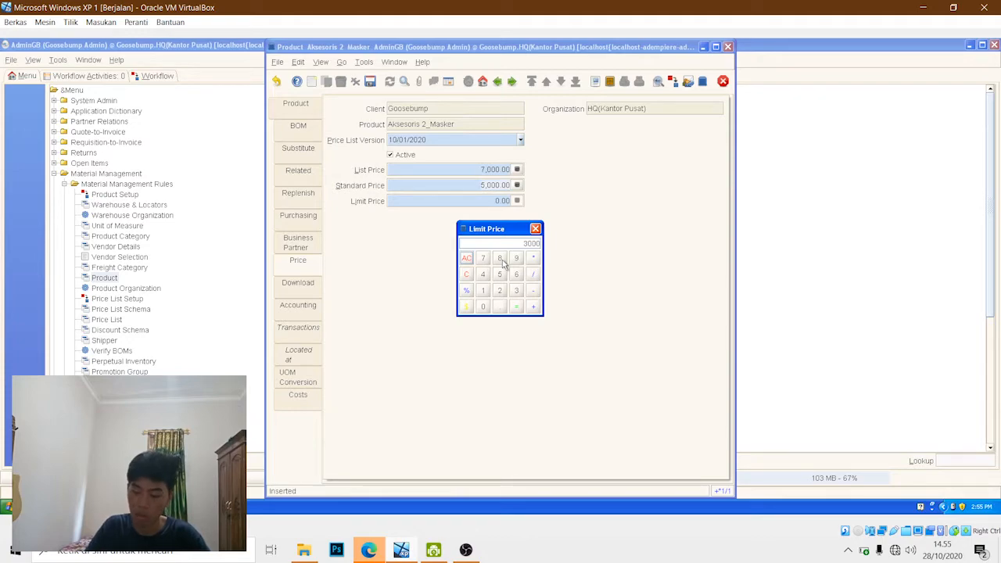
{"action": "key", "text": "Return"}
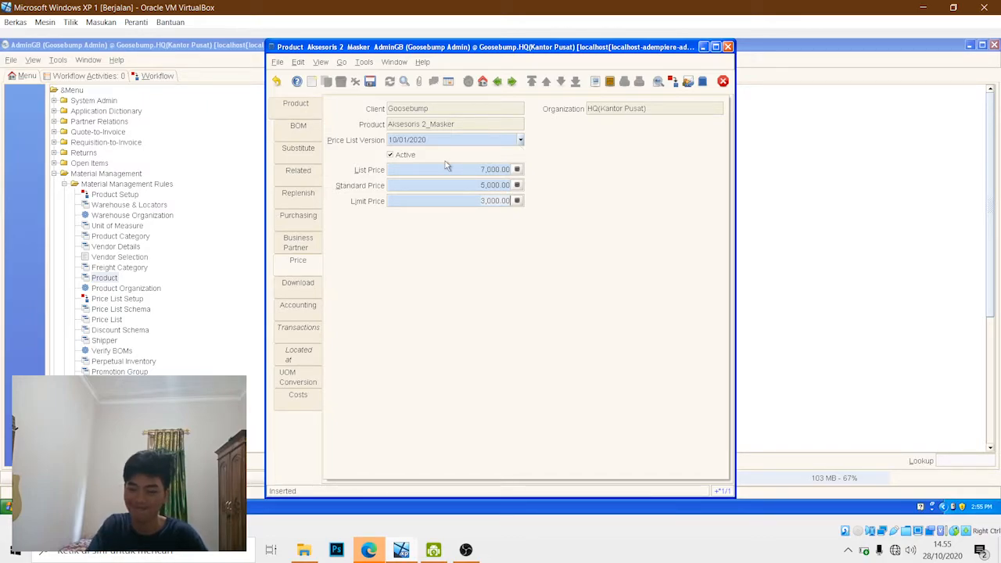
{"action": "left_click", "coordinate": [370, 82]}
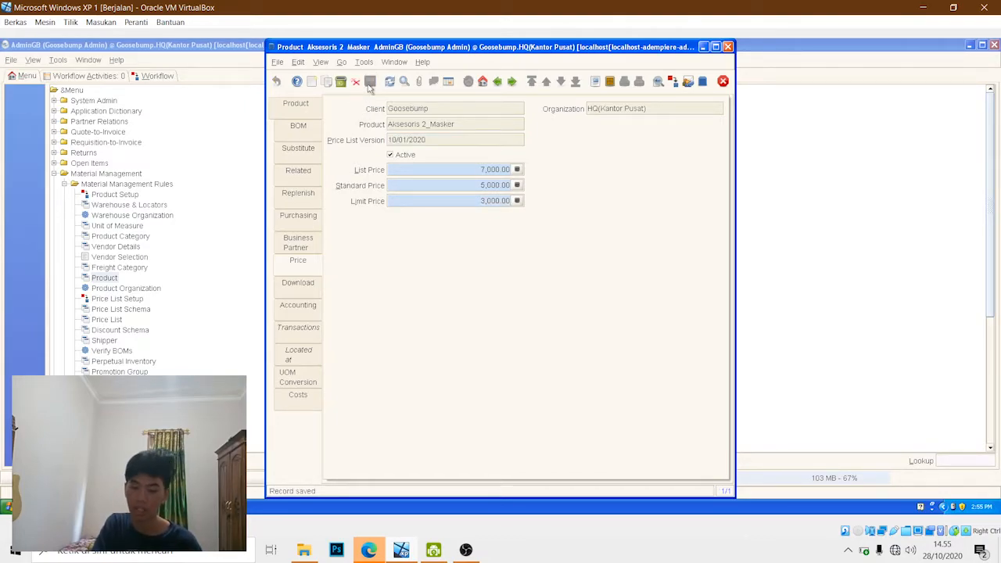
- Create another product record with search key "Aksesoris 3" and name "Sarung"
{"action": "left_click", "coordinate": [292, 110]}
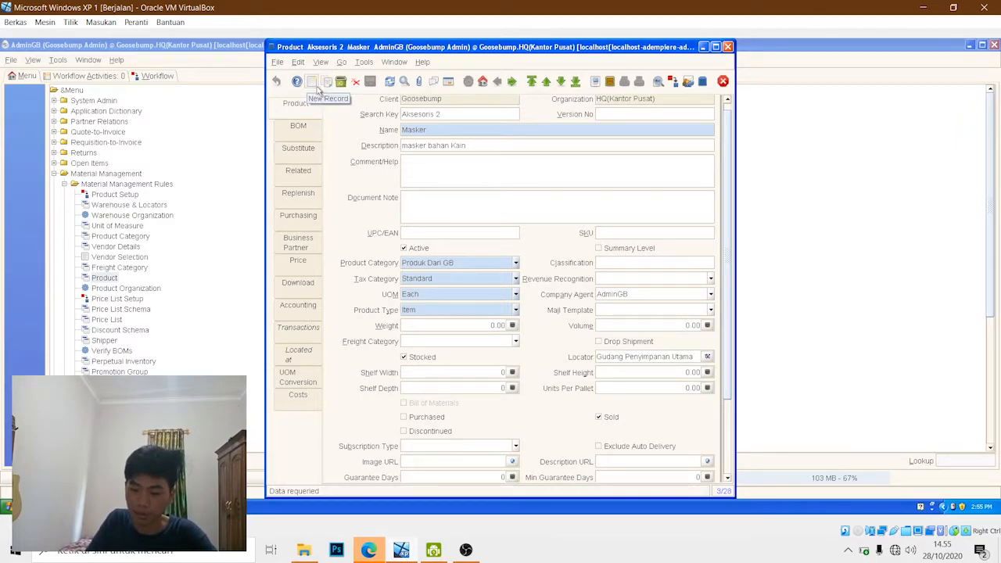
{"action": "left_click", "coordinate": [314, 85]}
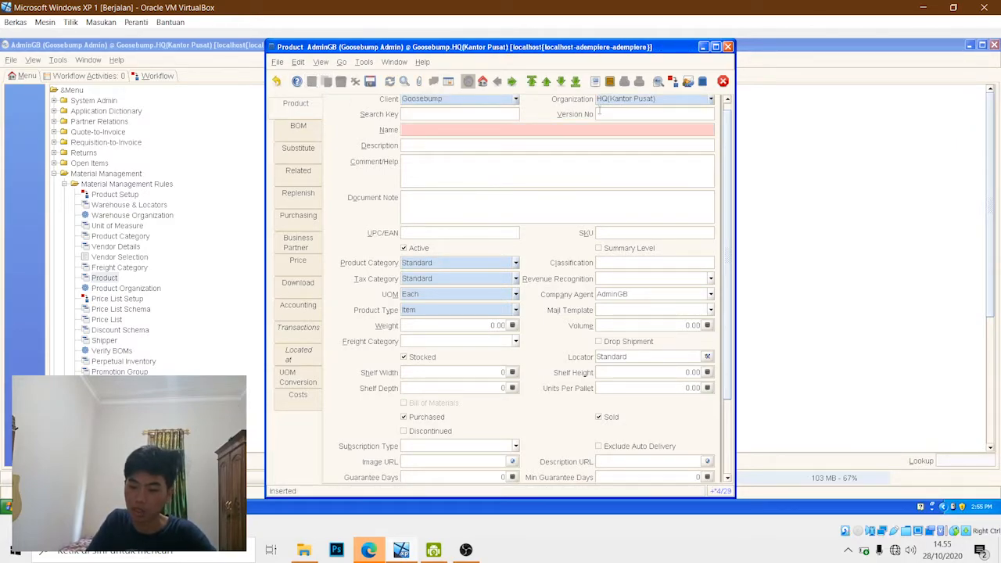
{"action": "left_click", "coordinate": [474, 114]}
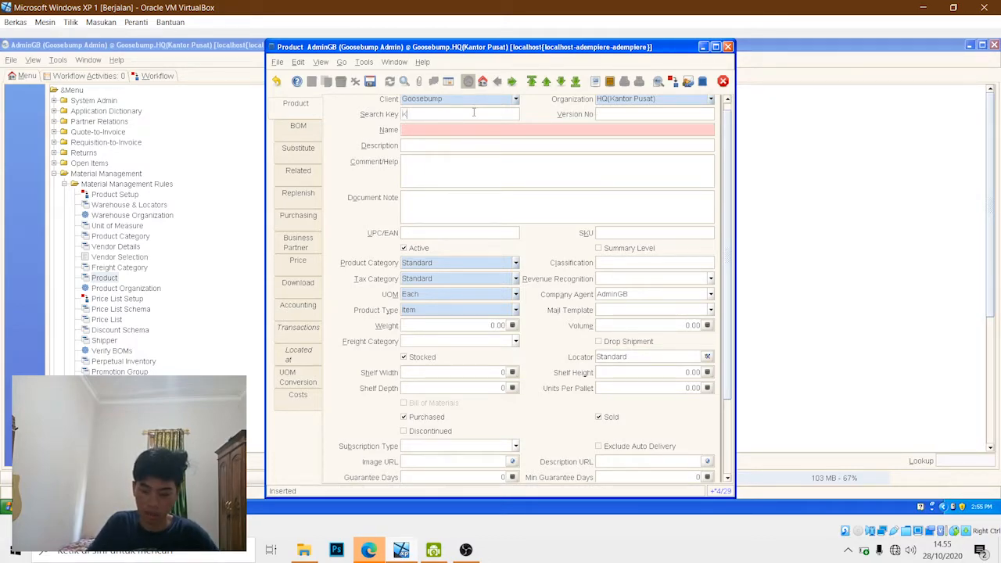
{"action": "type", "text": "Akse"}
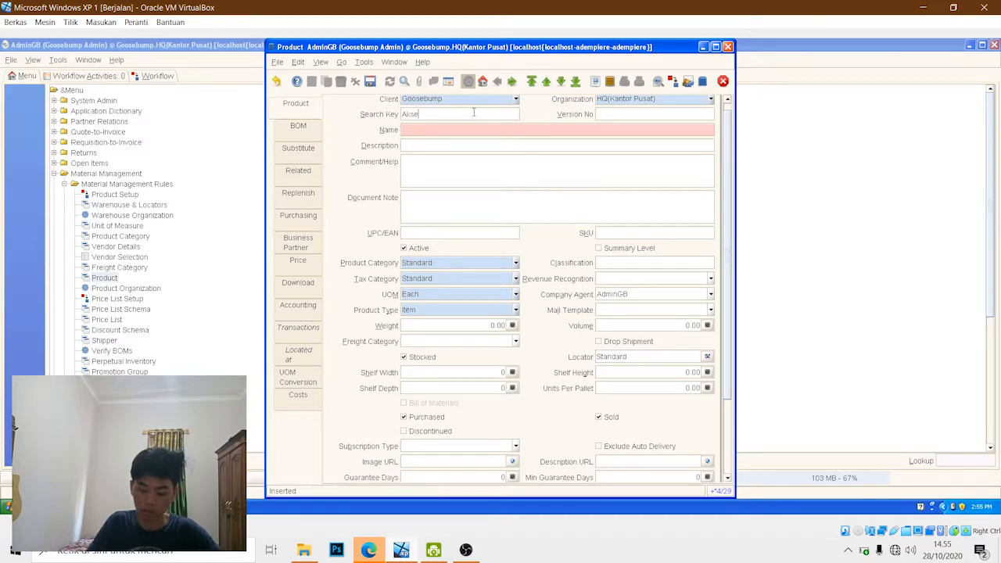
{"action": "type", "text": "soris 3"}
{"action": "key", "text": "Tab"}
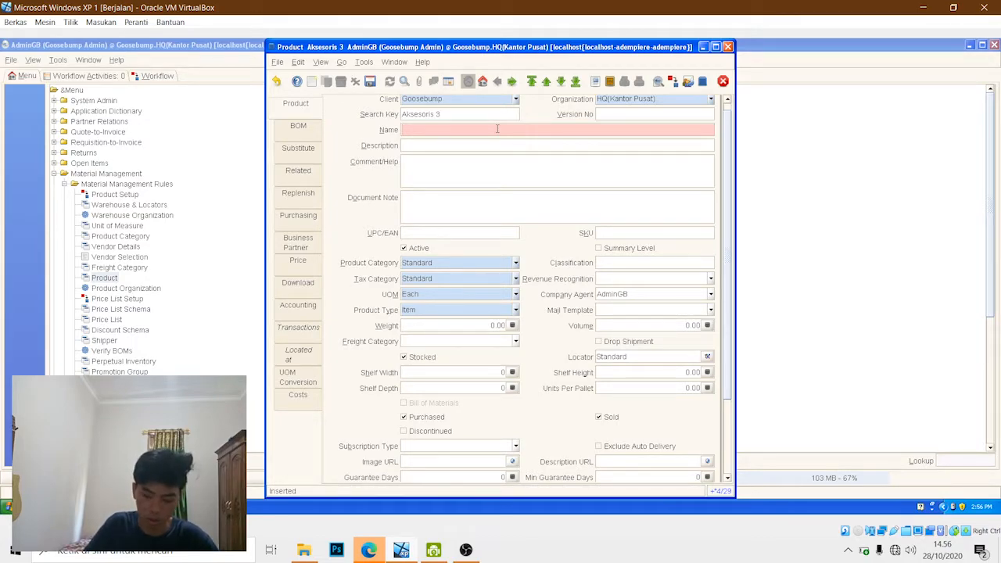
{"action": "type", "text": "S"}
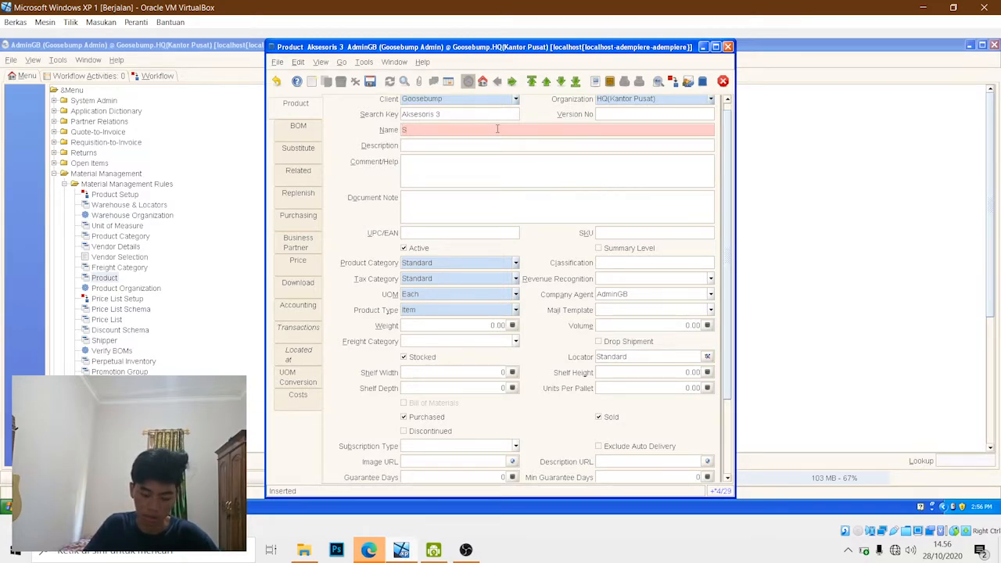
{"action": "type", "text": "arung"}
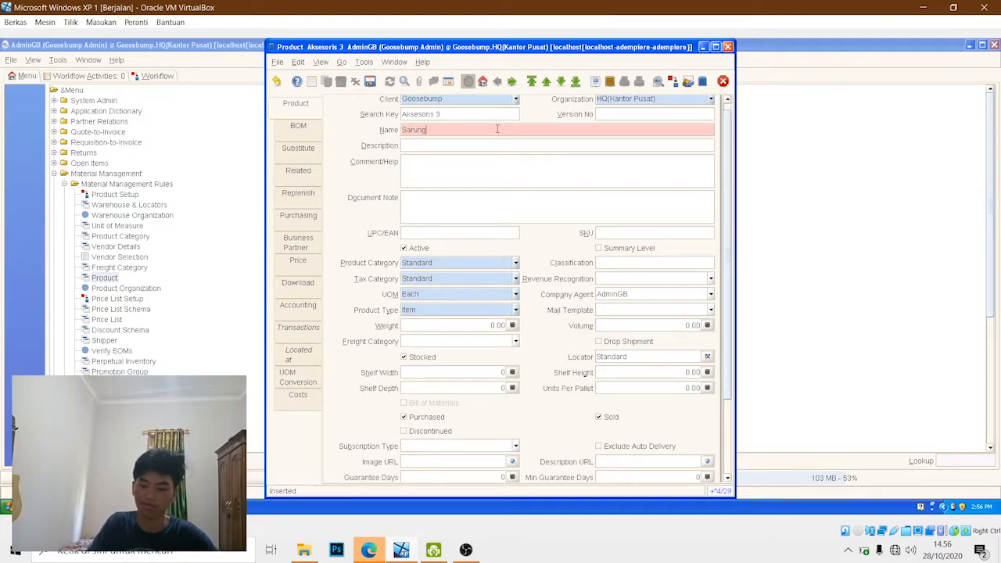
- Enter "Produk Vendor damatex" as the description of the Sarung product
{"action": "key", "text": "Tab"}
{"action": "key", "text": "Tab"}
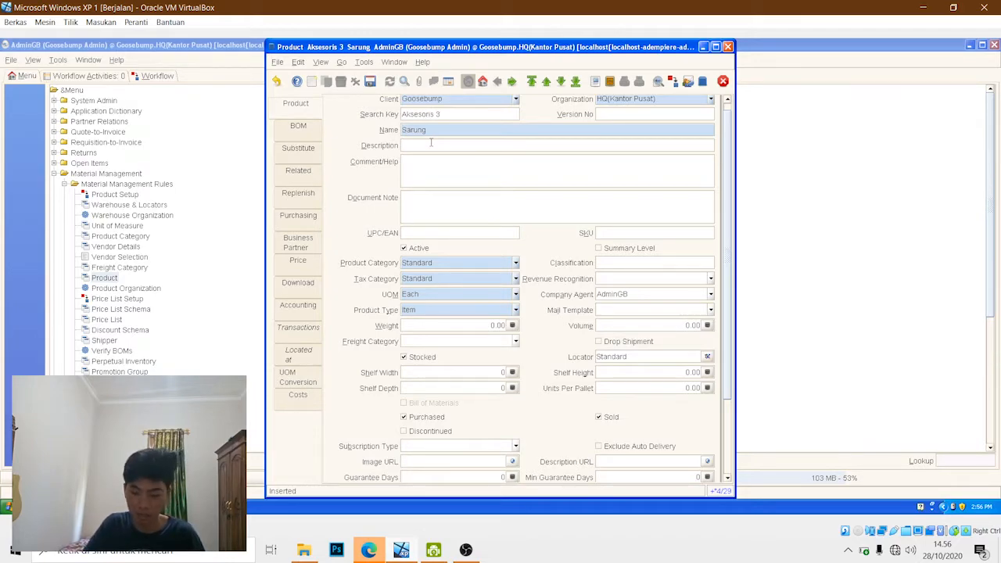
{"action": "type", "text": "S"}
{"action": "key", "text": "BackSpace"}
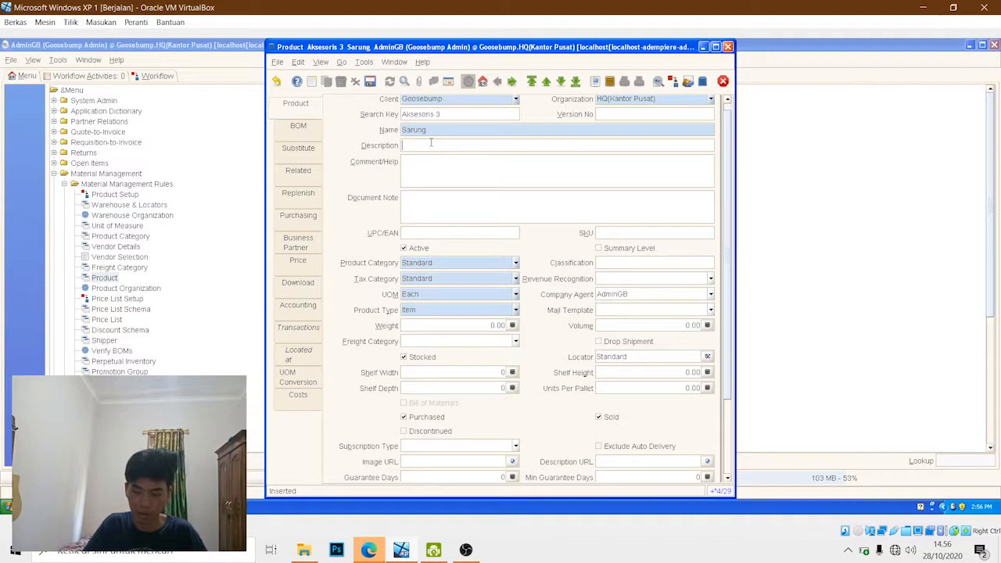
{"action": "type", "text": "Prod"}
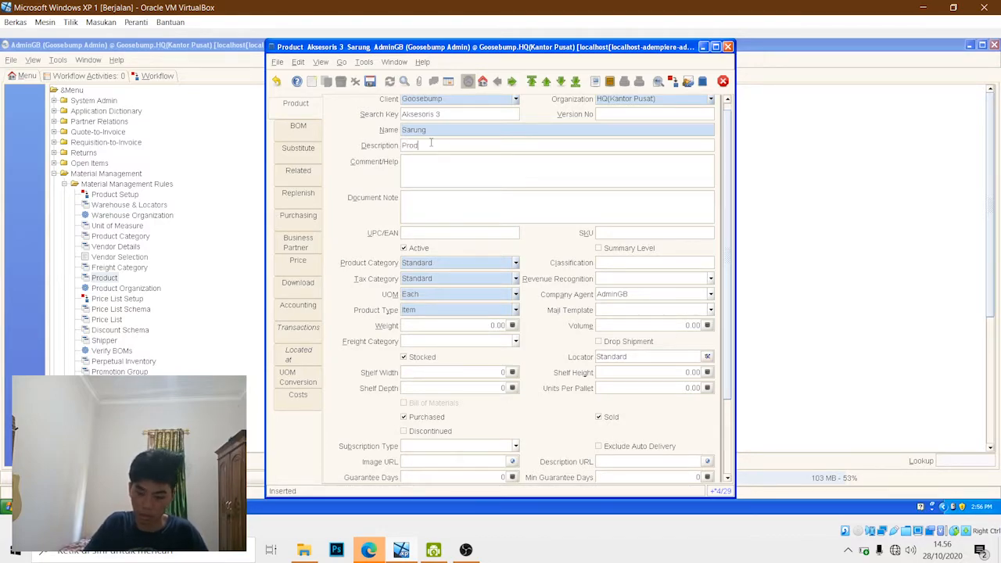
{"action": "type", "text": "uk Vendor"}
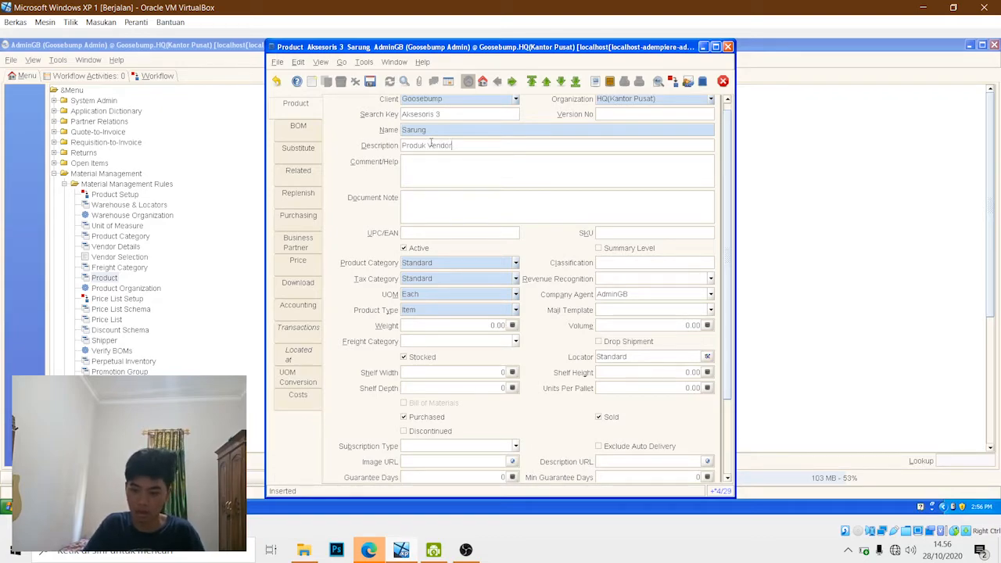
{"action": "type", "text": " dama"}
{"action": "type", "text": "tex"}
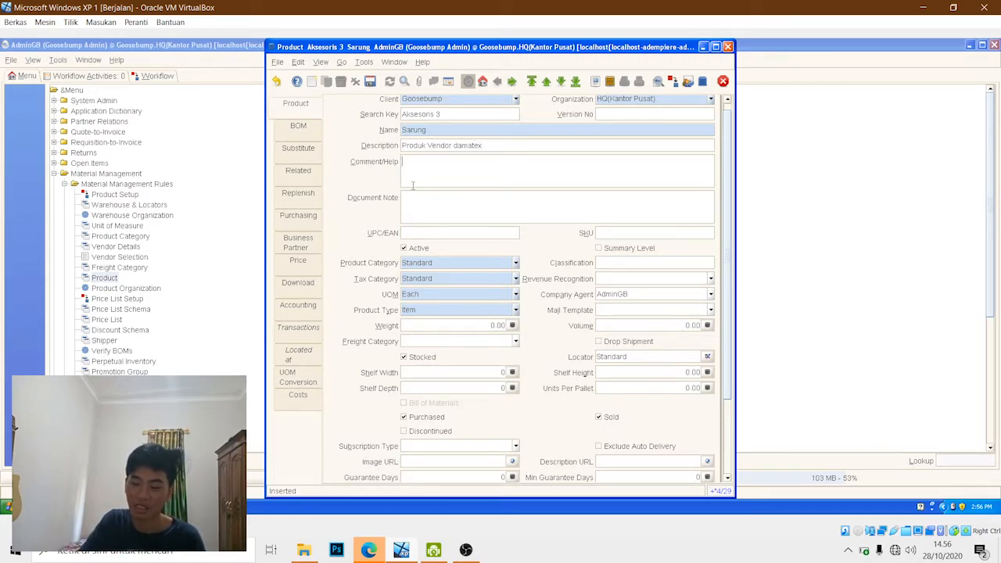
- Set Sarung's product category to "Produk Siap Jual" and its locator to "Gudang Penyimpanan Utama"
{"action": "left_click", "coordinate": [516, 264]}
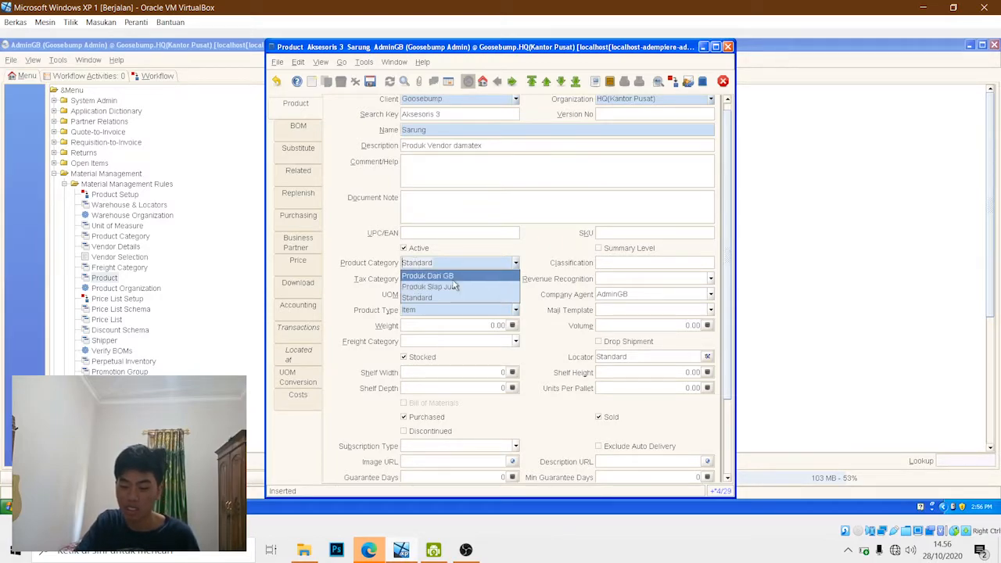
{"action": "left_click", "coordinate": [492, 287]}
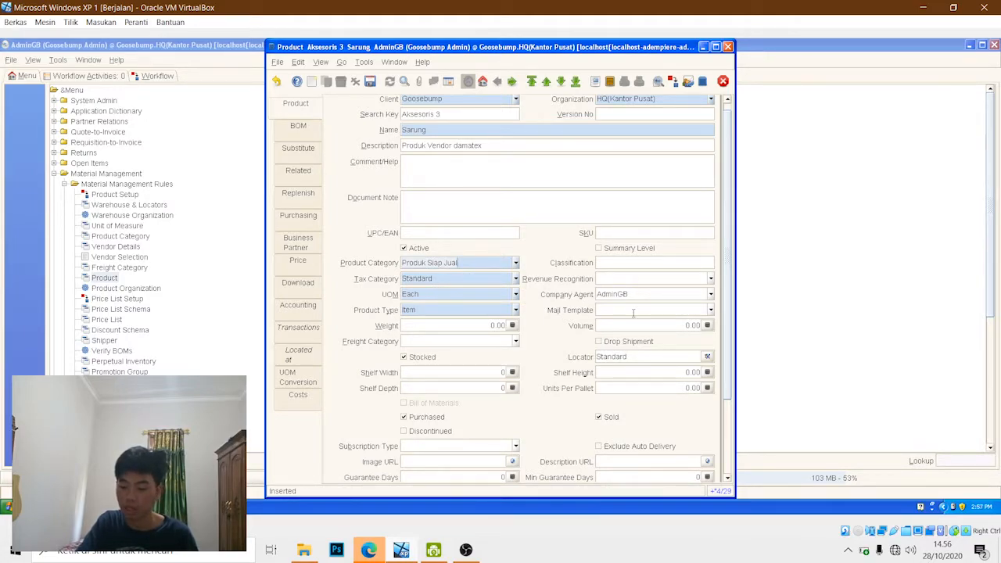
{"action": "left_click", "coordinate": [707, 356]}
{"action": "left_click", "coordinate": [542, 216]}
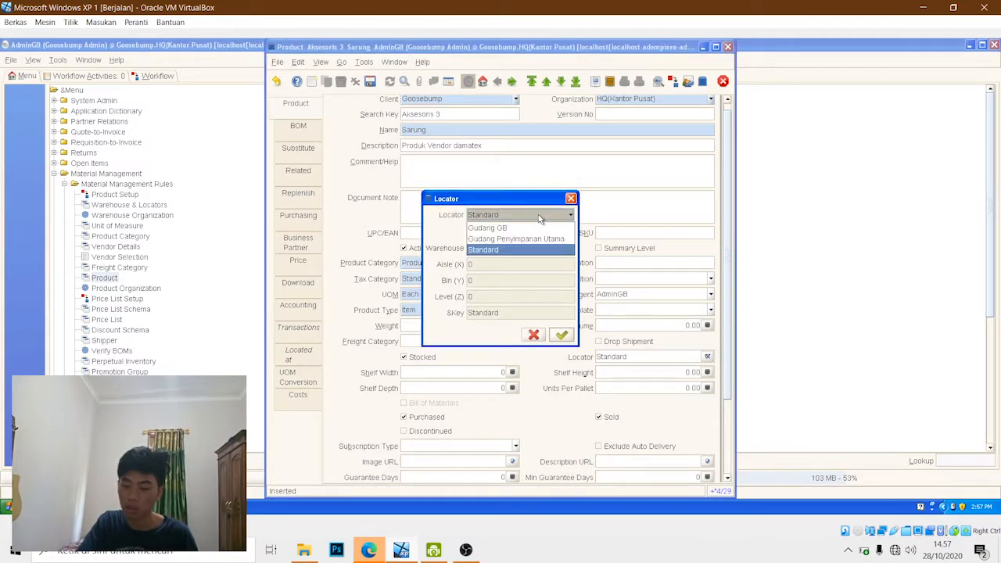
{"action": "left_click", "coordinate": [529, 239]}
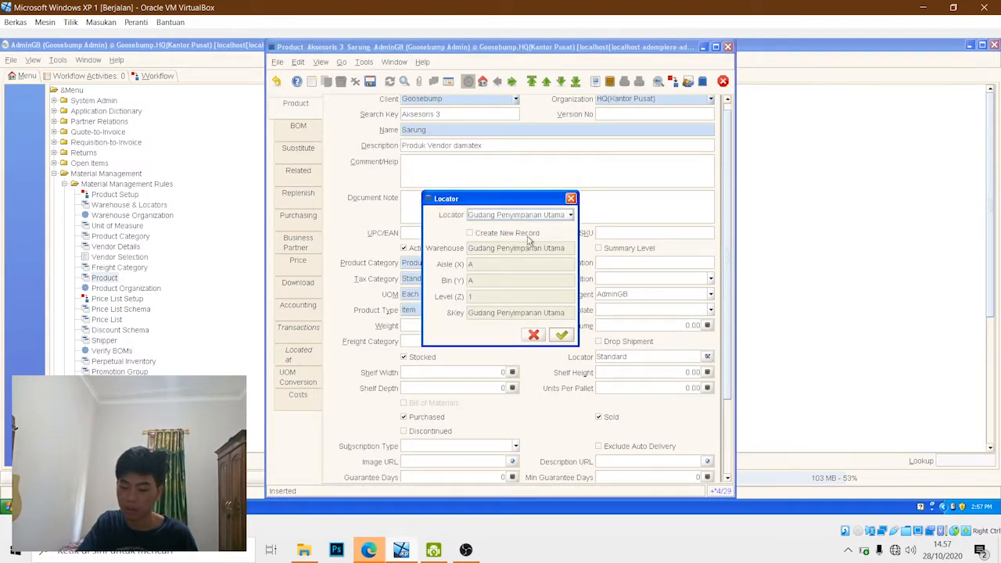
{"action": "left_click", "coordinate": [561, 335]}
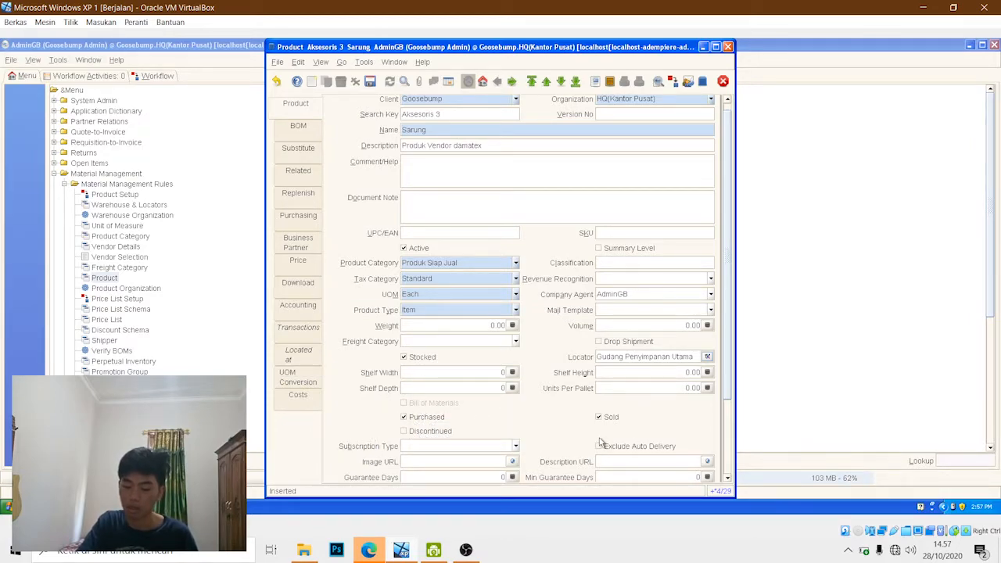
- Add a purchasing record for Sarung with PT Damatex as the vendor business partner
{"action": "left_click", "coordinate": [298, 216]}
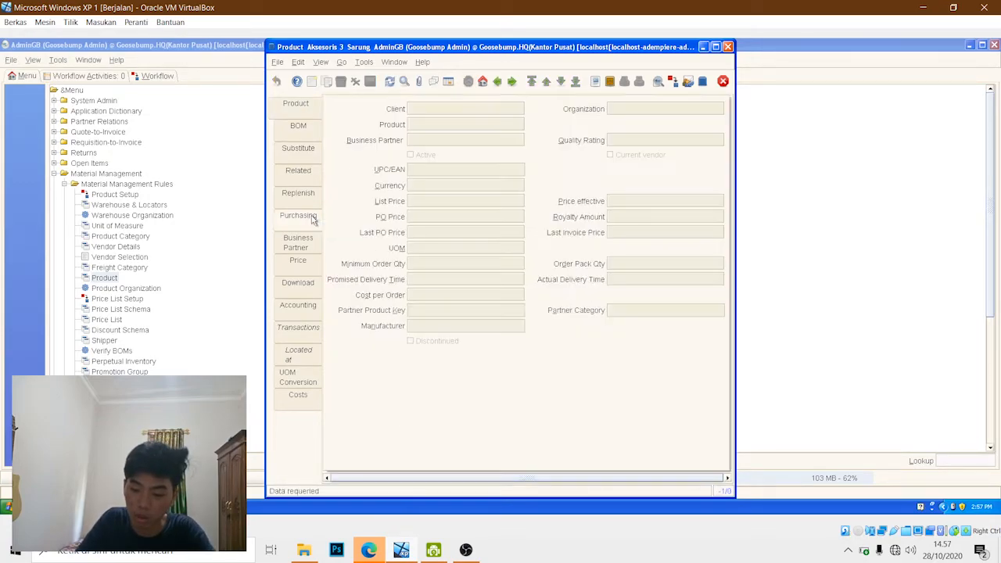
{"action": "left_click", "coordinate": [311, 83]}
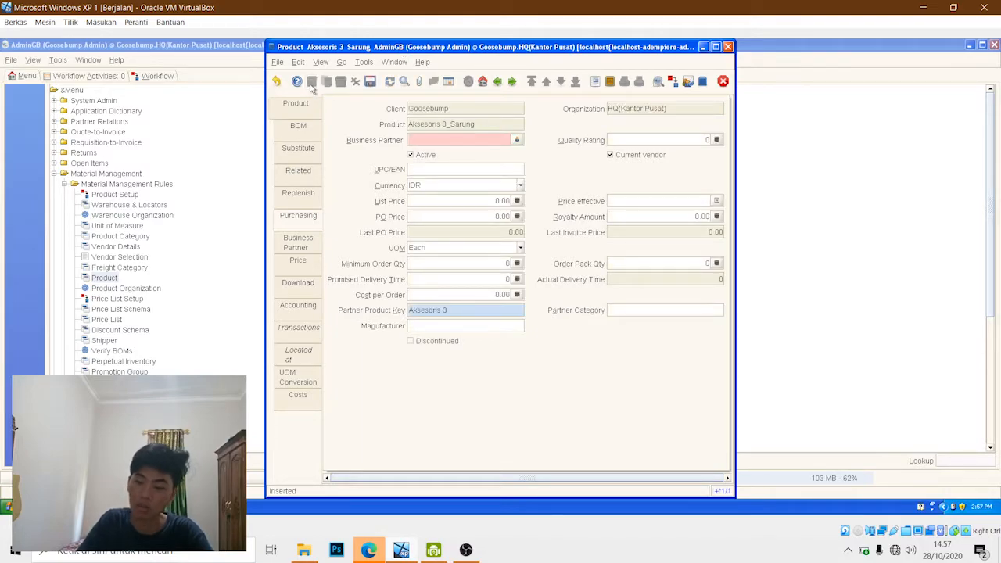
{"action": "left_click", "coordinate": [517, 140]}
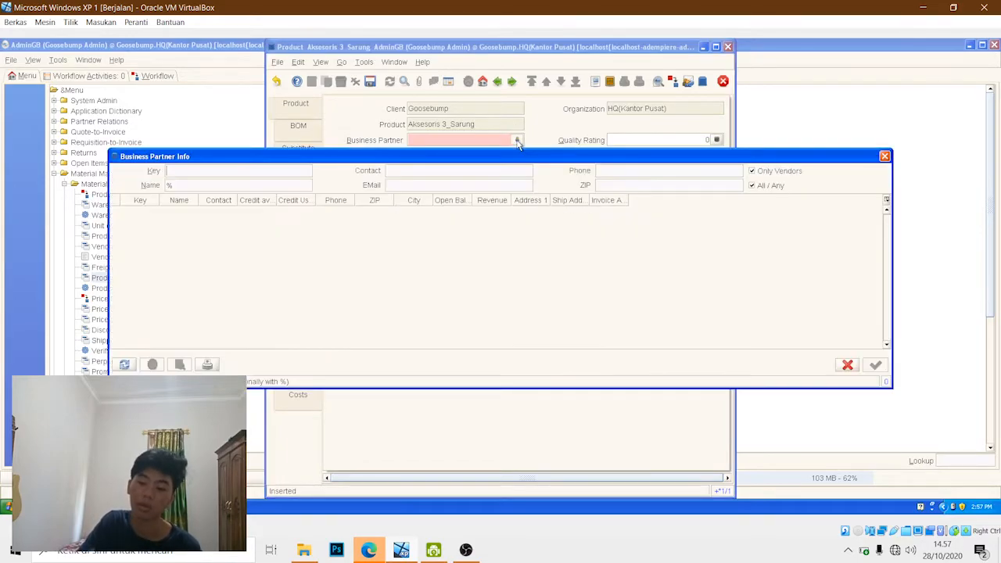
{"action": "left_click", "coordinate": [754, 186]}
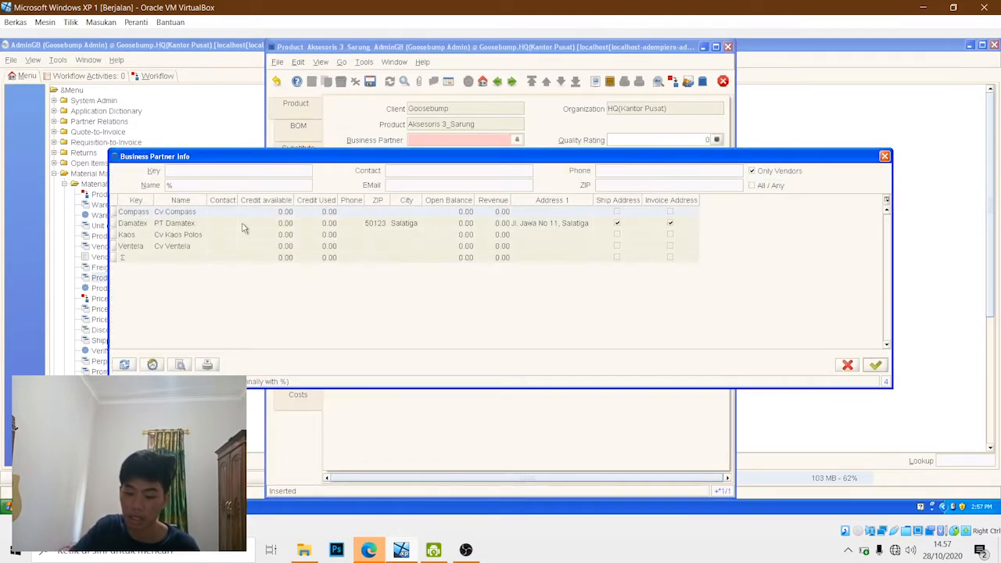
{"action": "left_click", "coordinate": [191, 227]}
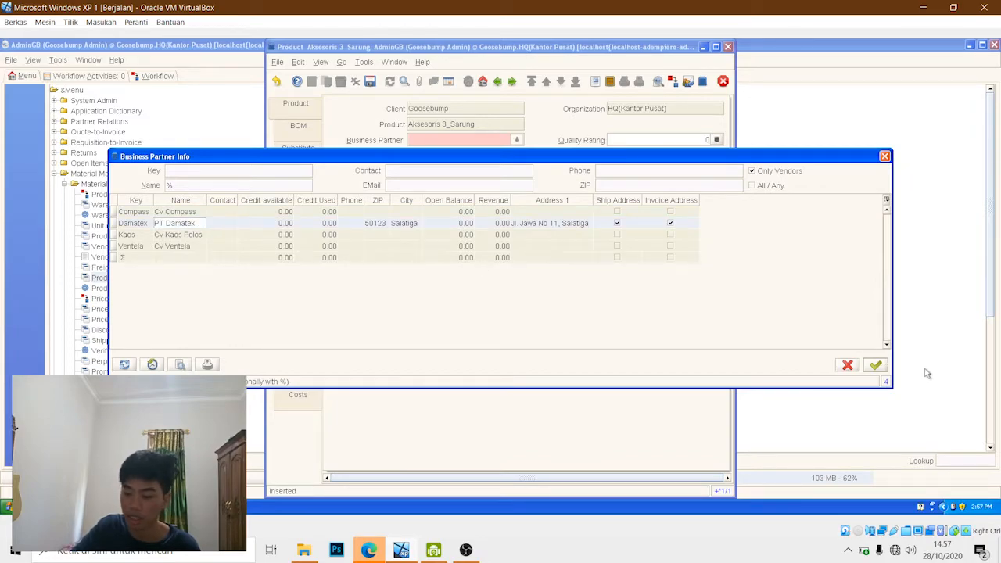
{"action": "left_click", "coordinate": [875, 368]}
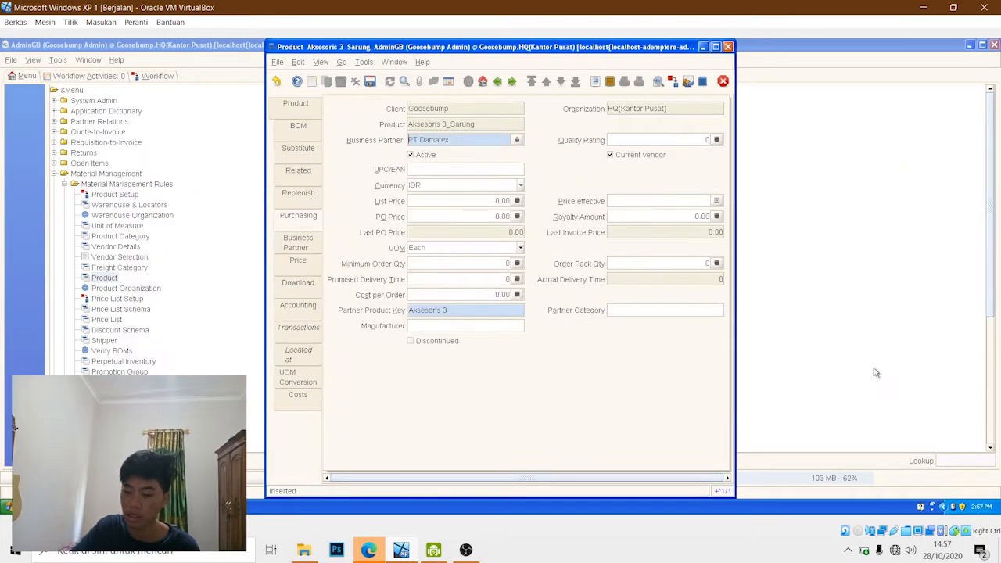
- Set the list price to 150,000 and the PO price to 120,000 in Sarung's purchasing record
{"action": "left_click", "coordinate": [517, 201]}
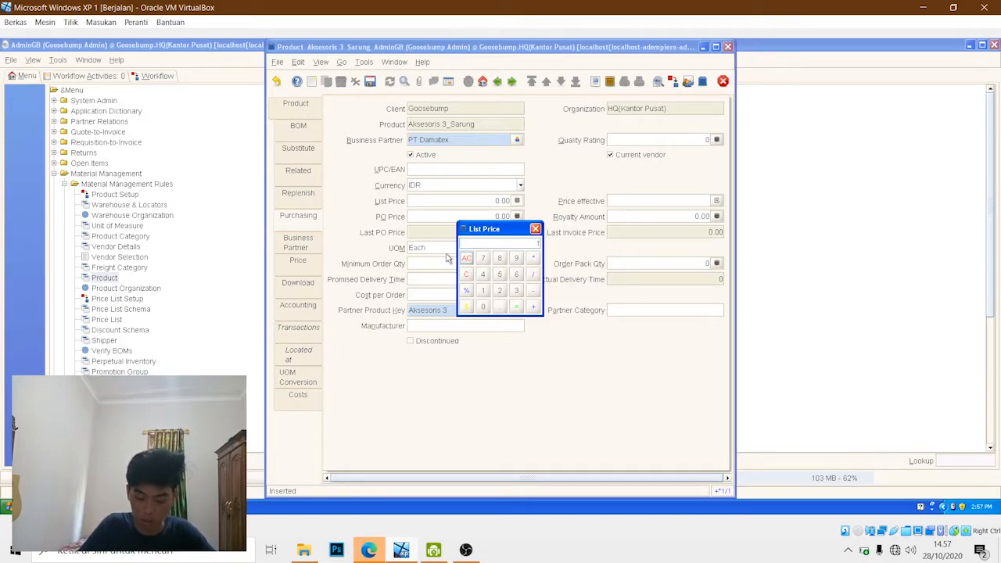
{"action": "type", "text": "50000"}
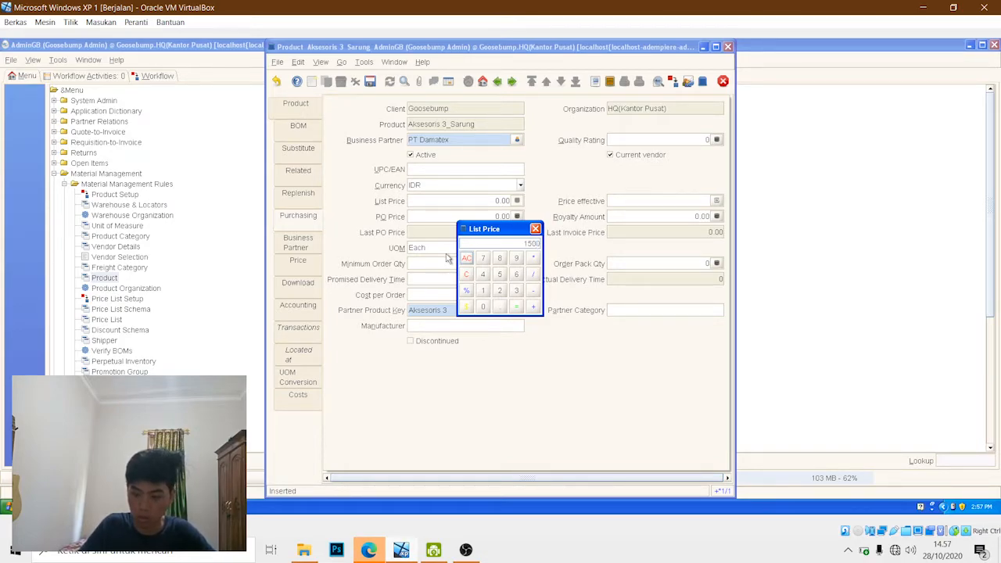
{"action": "left_click", "coordinate": [535, 229]}
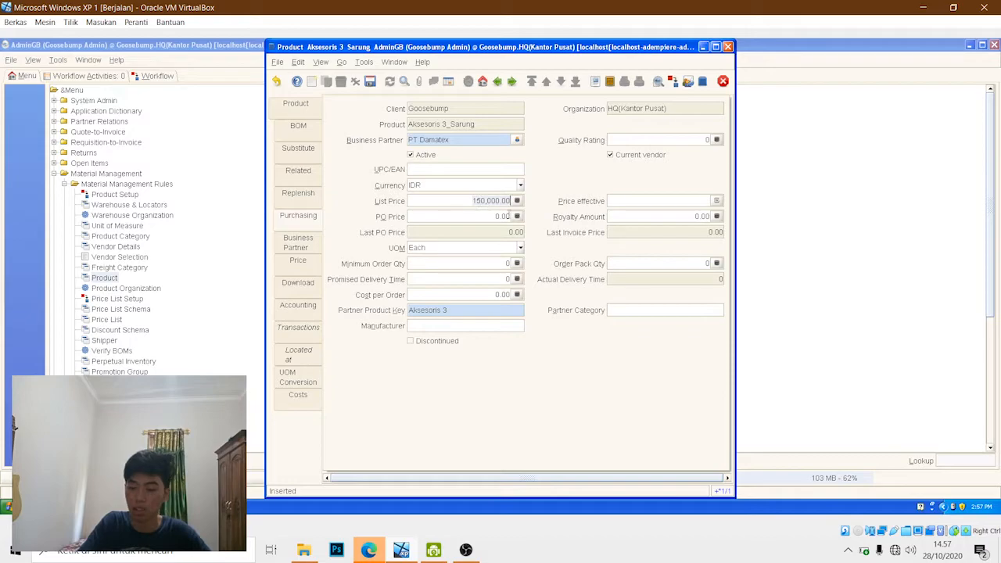
{"action": "left_click", "coordinate": [515, 217]}
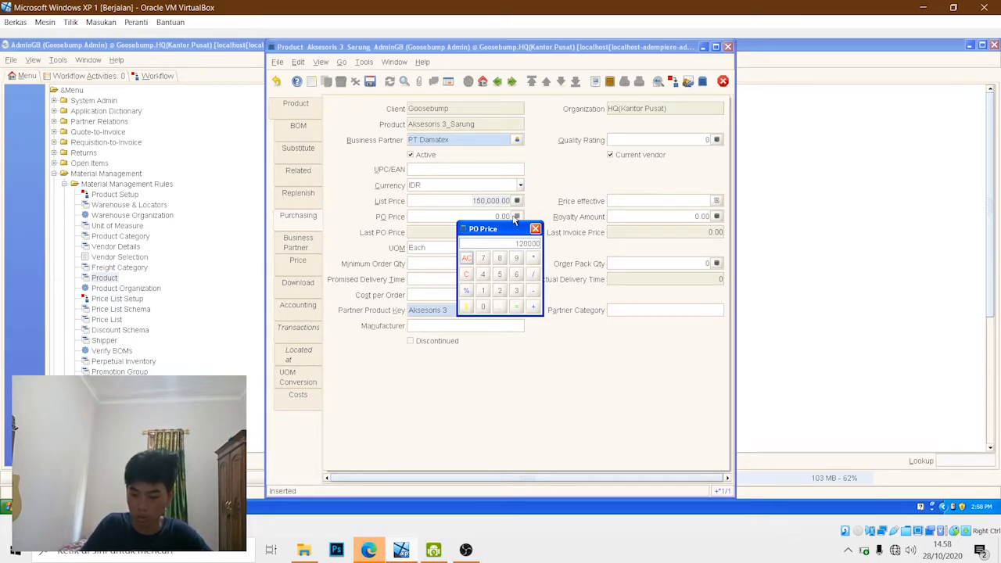
{"action": "type", "text": "120000"}
{"action": "key", "text": "Return"}
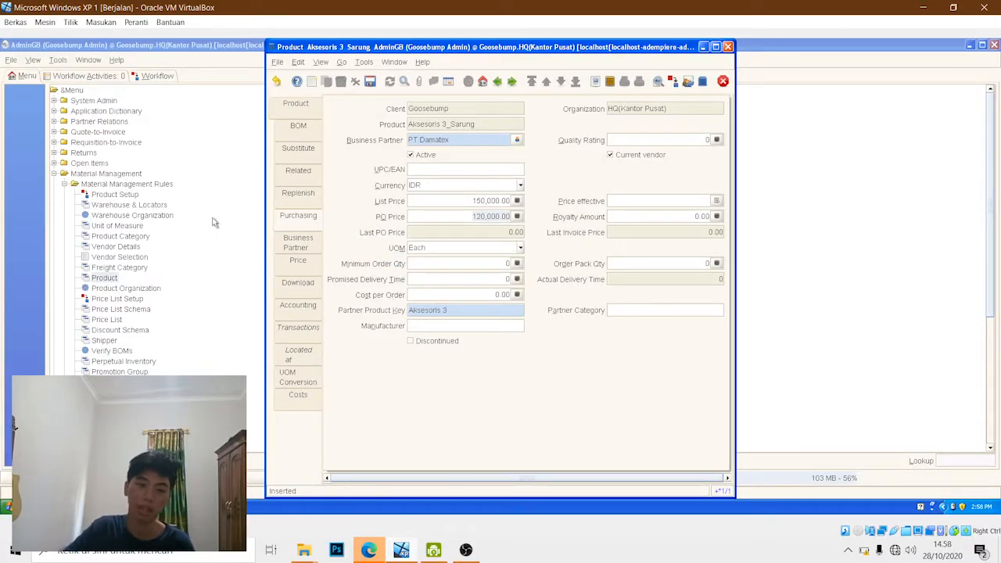
- Add a price record for Sarung using price list version 10/01/2020 and a list price of 150,000
{"action": "left_click", "coordinate": [298, 261]}
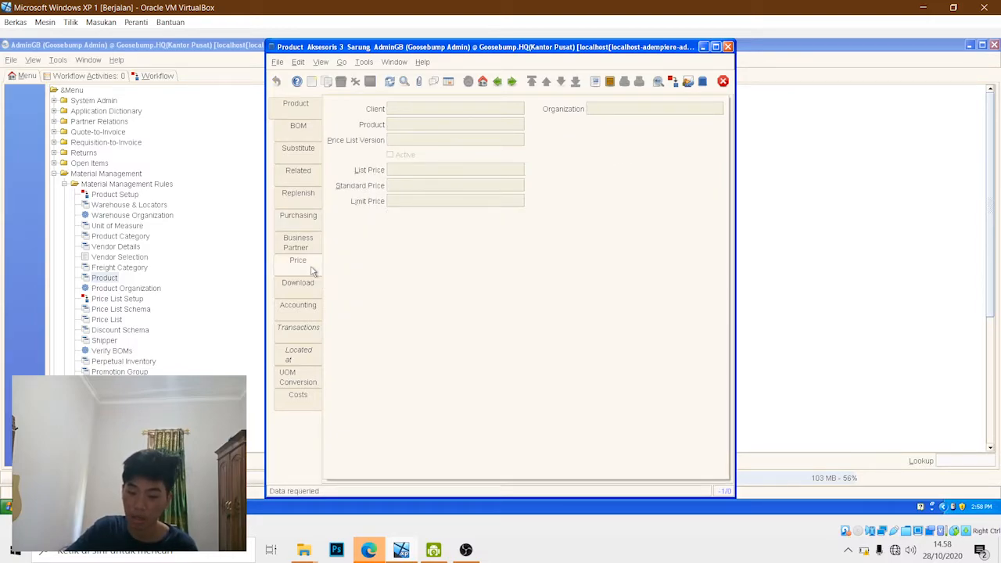
{"action": "left_click", "coordinate": [312, 81]}
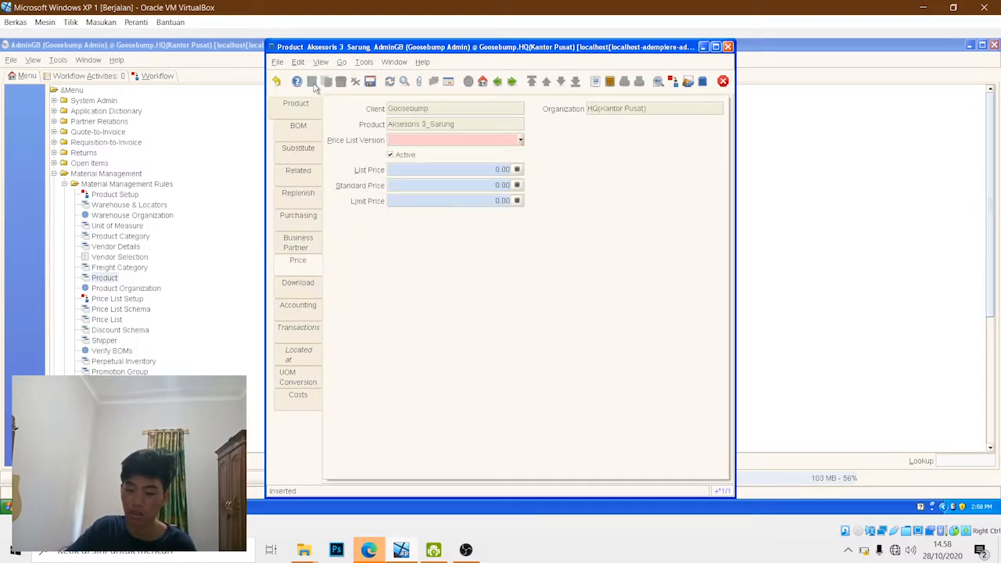
{"action": "left_click", "coordinate": [521, 139]}
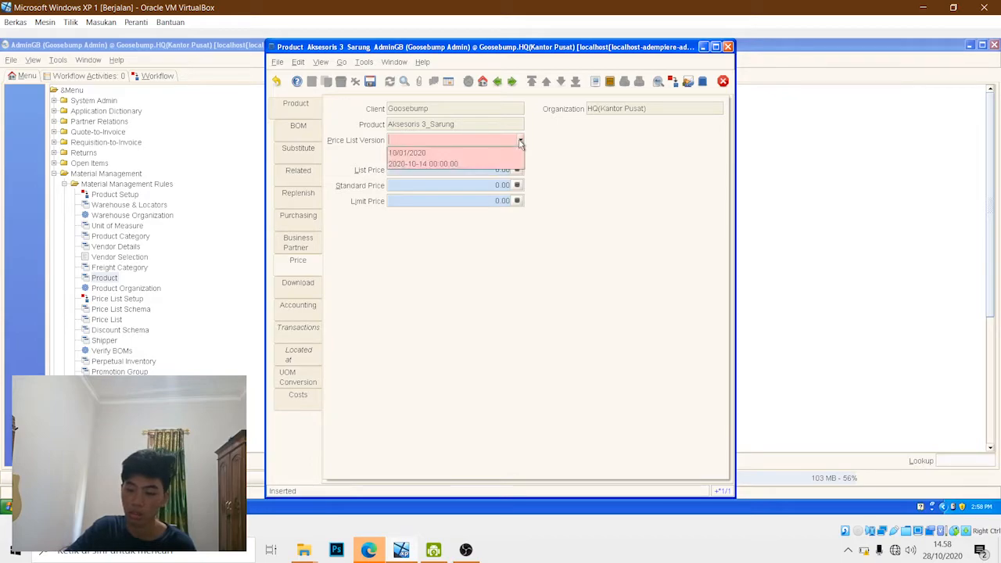
{"action": "left_click", "coordinate": [479, 155]}
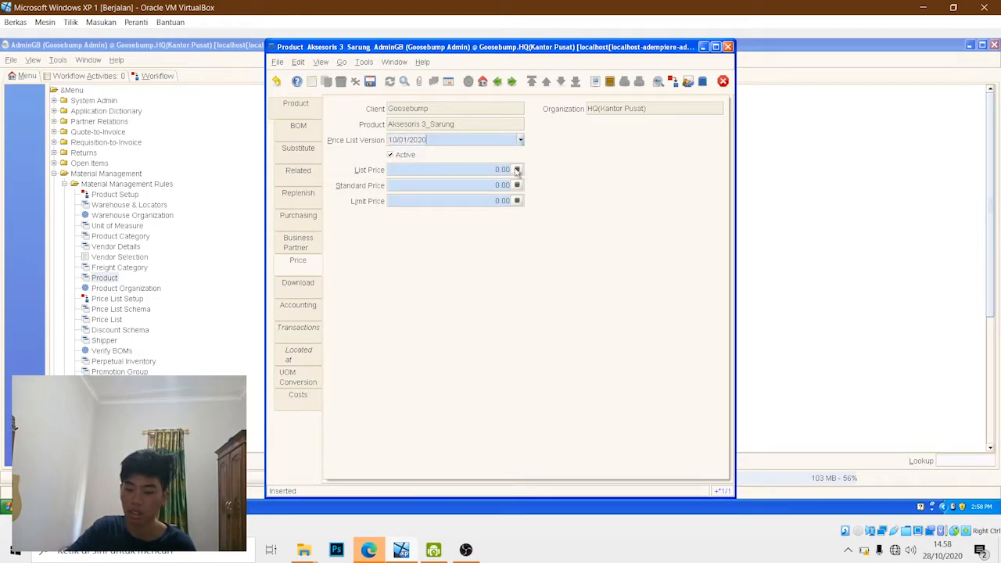
{"action": "left_click", "coordinate": [517, 169]}
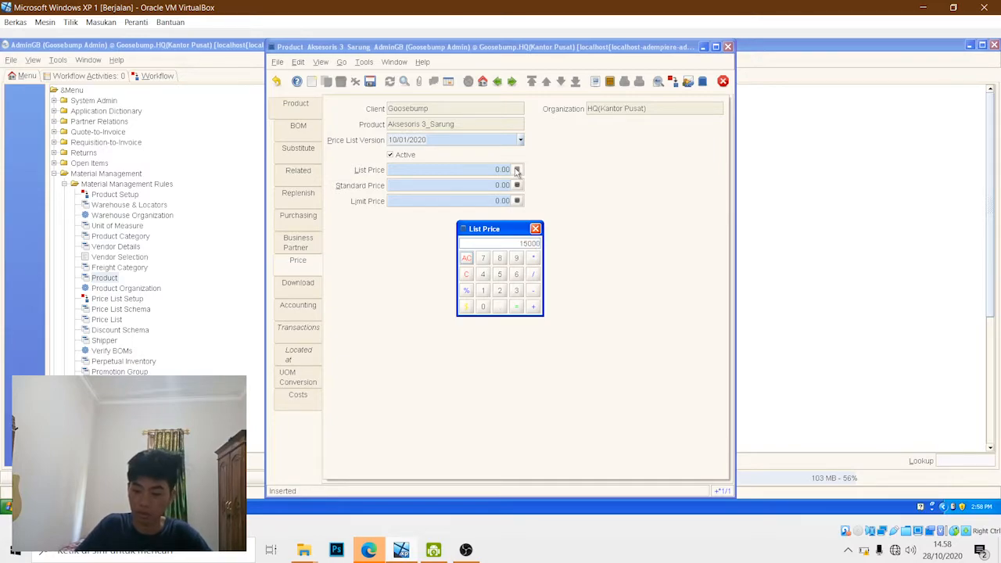
{"action": "type", "text": "150,00"}
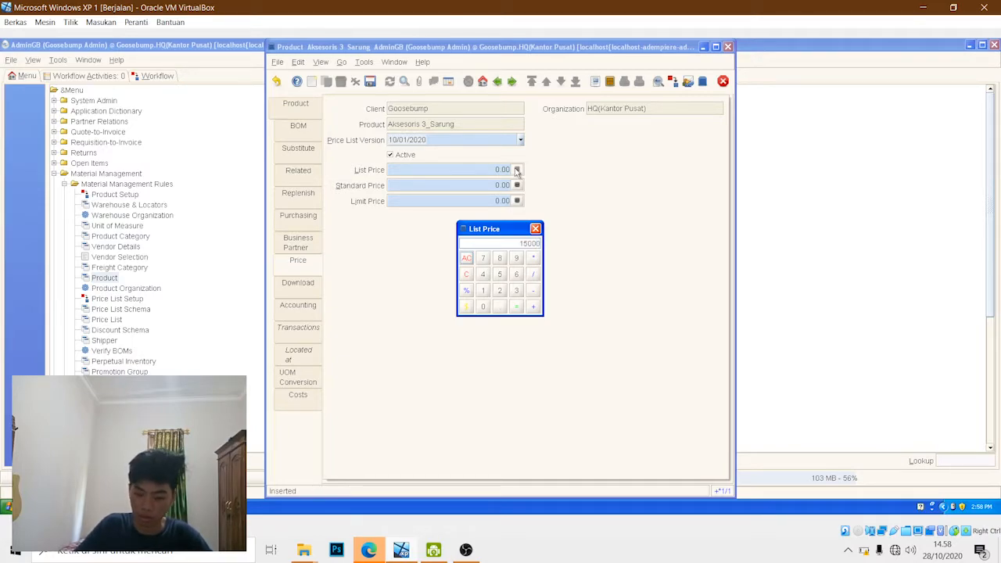
{"action": "type", "text": "0"}
{"action": "key", "text": "Return"}
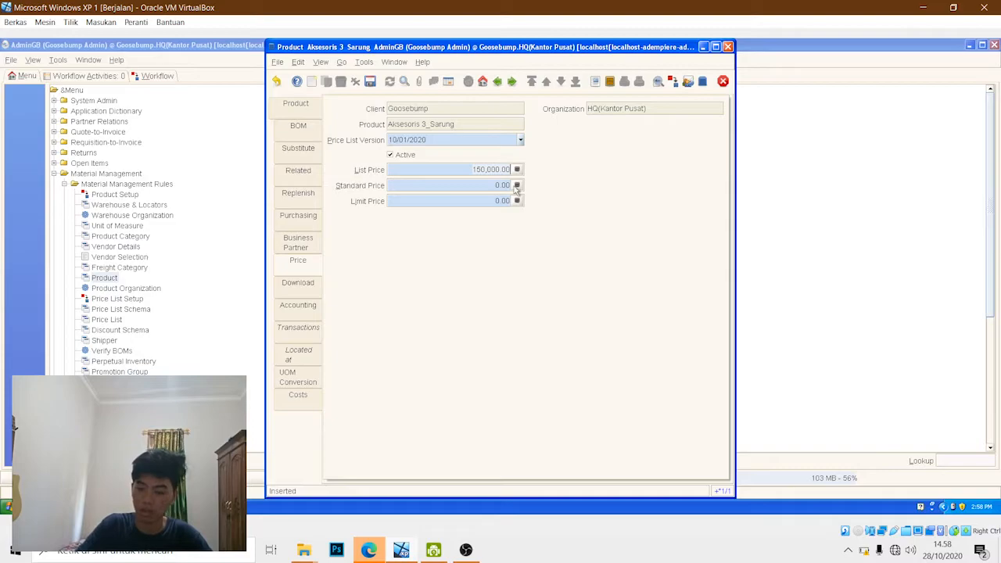
- Set Sarung's standard price to 139,999 and limit price to 120,000, and save the price record
{"action": "left_click", "coordinate": [517, 185]}
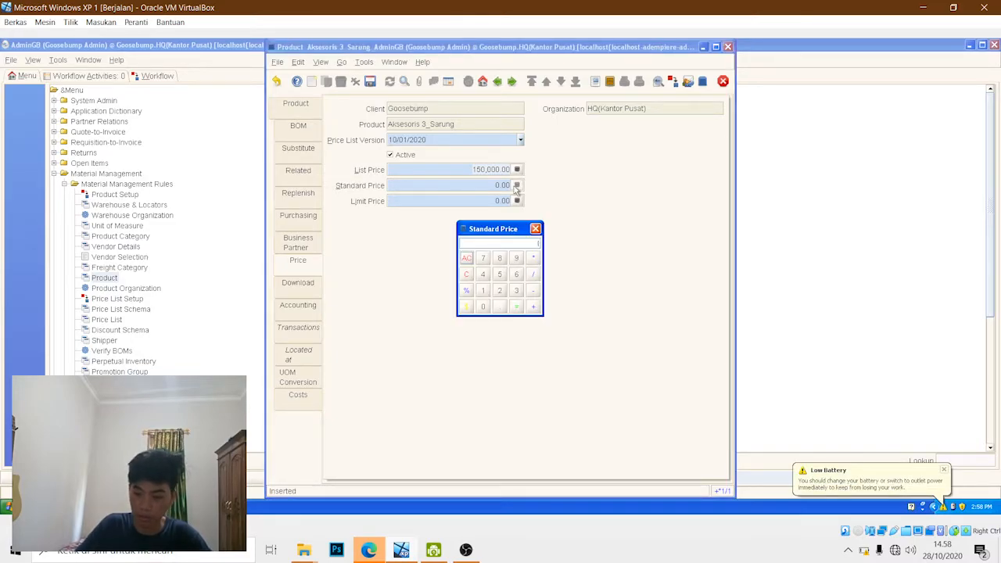
{"action": "type", "text": "14"}
{"action": "key", "text": "BackSpace"}
{"action": "key", "text": "BackSpace"}
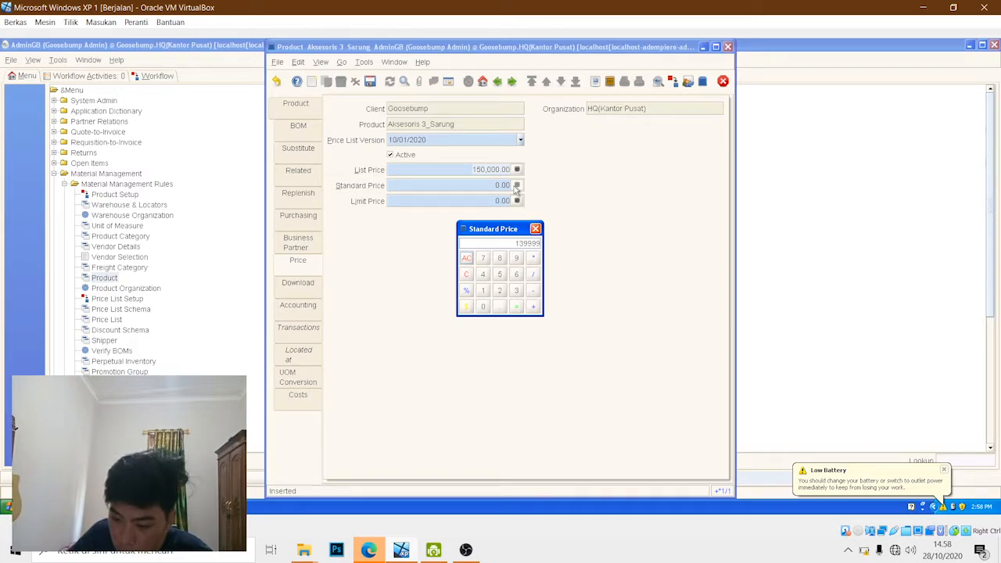
{"action": "key", "text": "Return"}
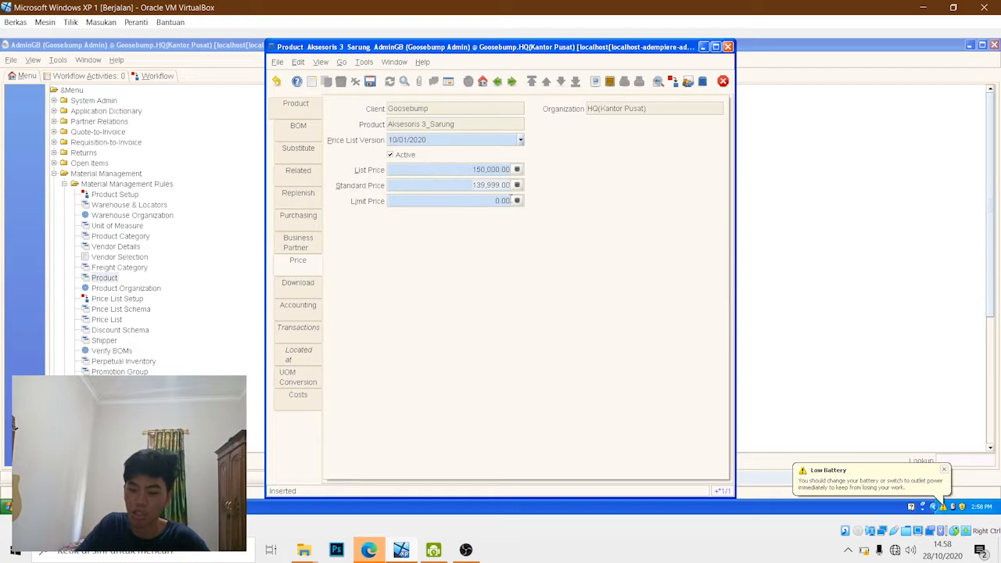
{"action": "left_click", "coordinate": [518, 201]}
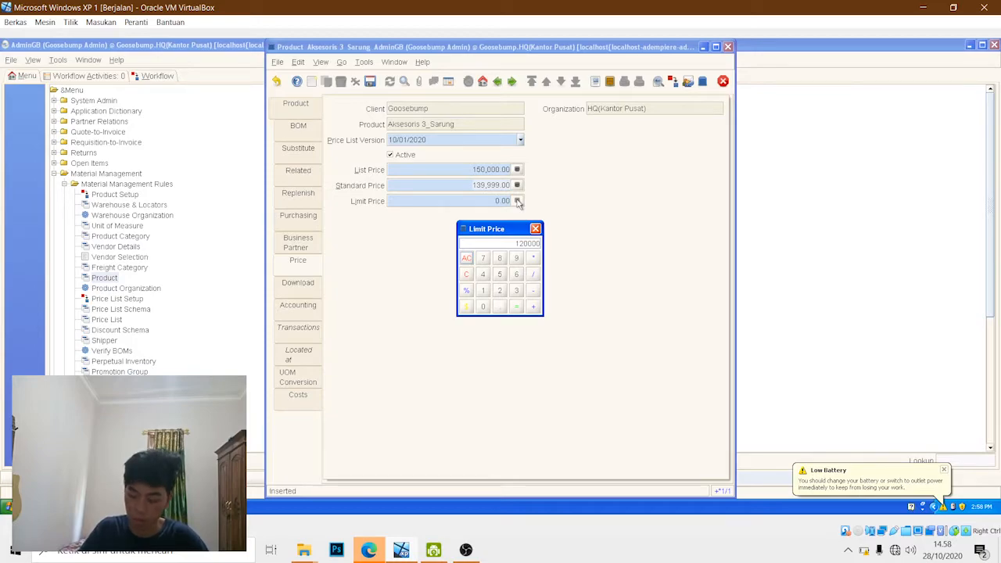
{"action": "key", "text": "Return"}
{"action": "left_click", "coordinate": [370, 81]}
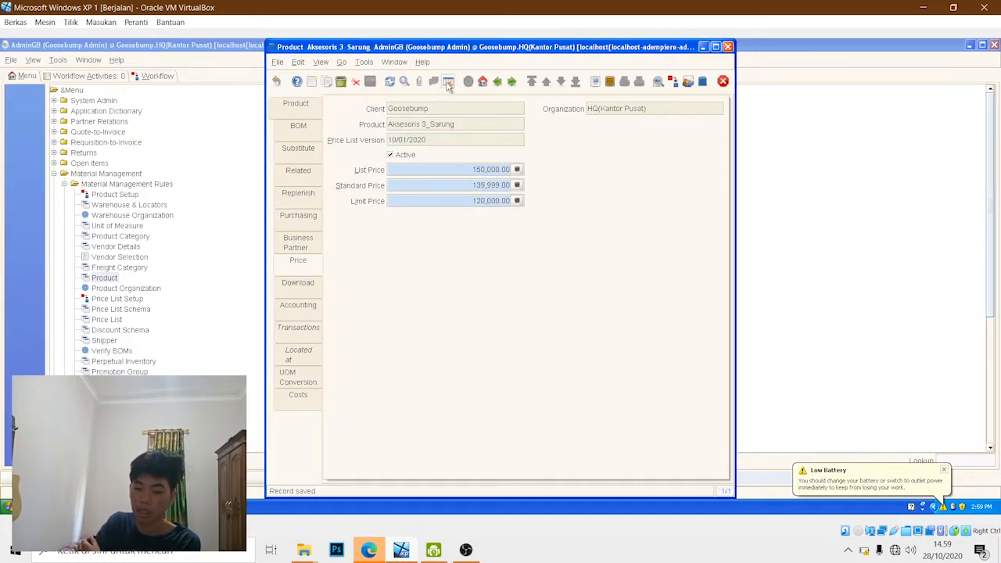
- Review the Masker and Sarung entries in the grid list of all products
{"action": "left_click", "coordinate": [449, 82]}
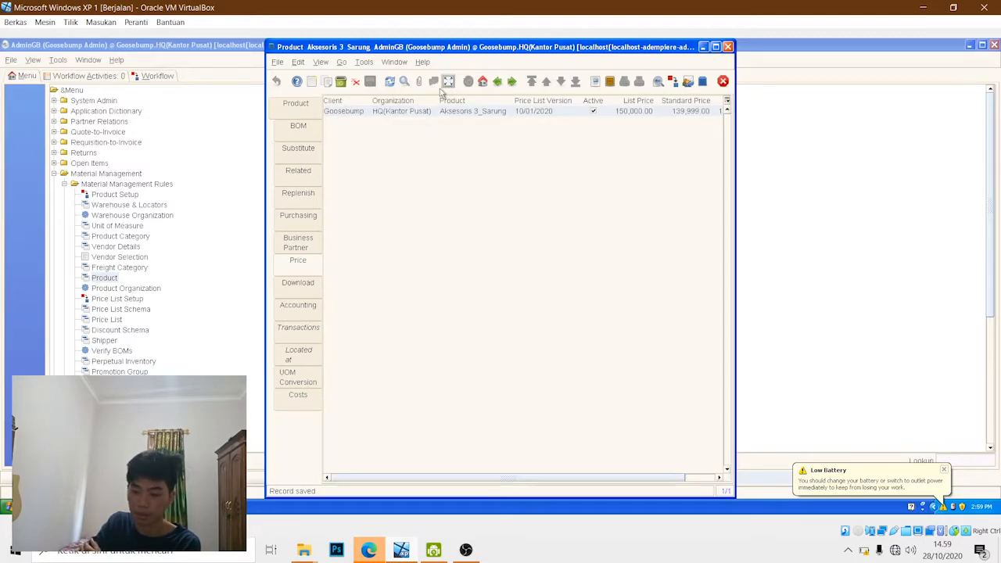
{"action": "left_click", "coordinate": [285, 111]}
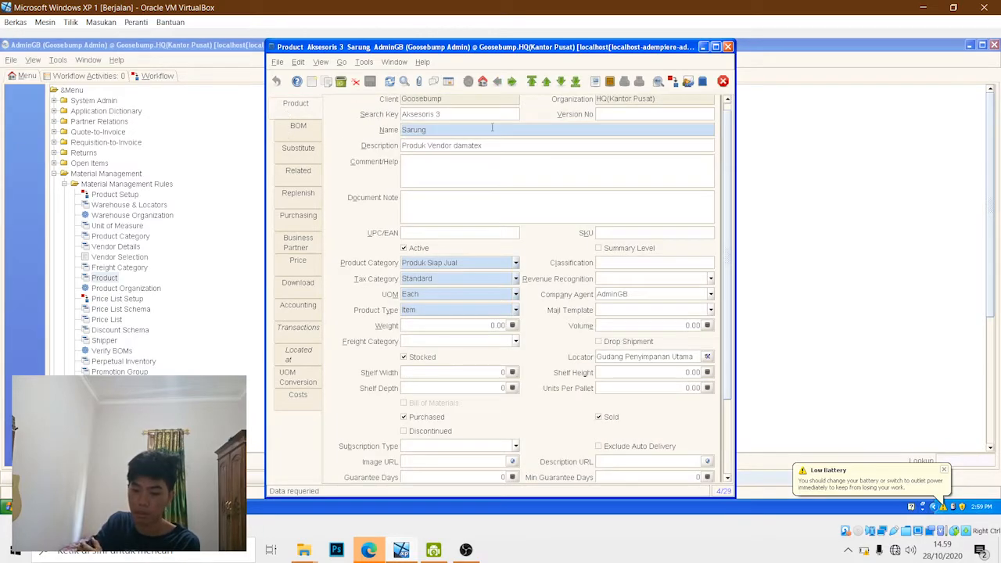
{"action": "left_click", "coordinate": [448, 81]}
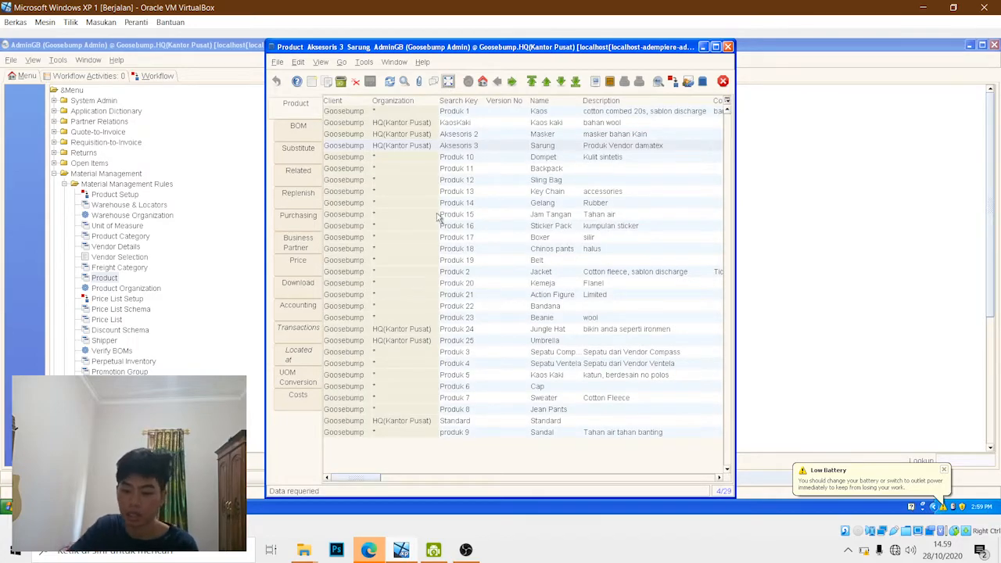
{"action": "left_click", "coordinate": [445, 135]}
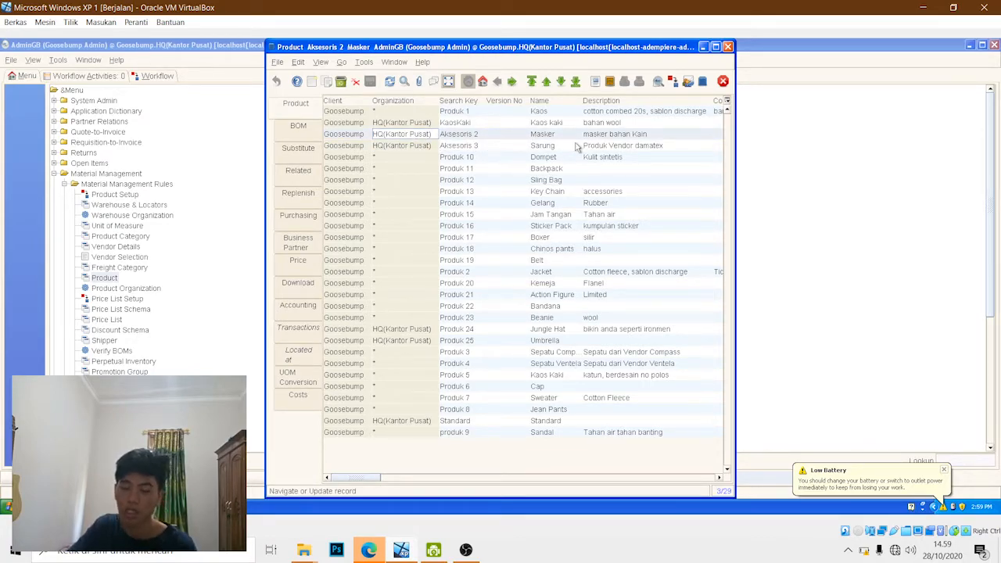
{"action": "left_click", "coordinate": [457, 145]}
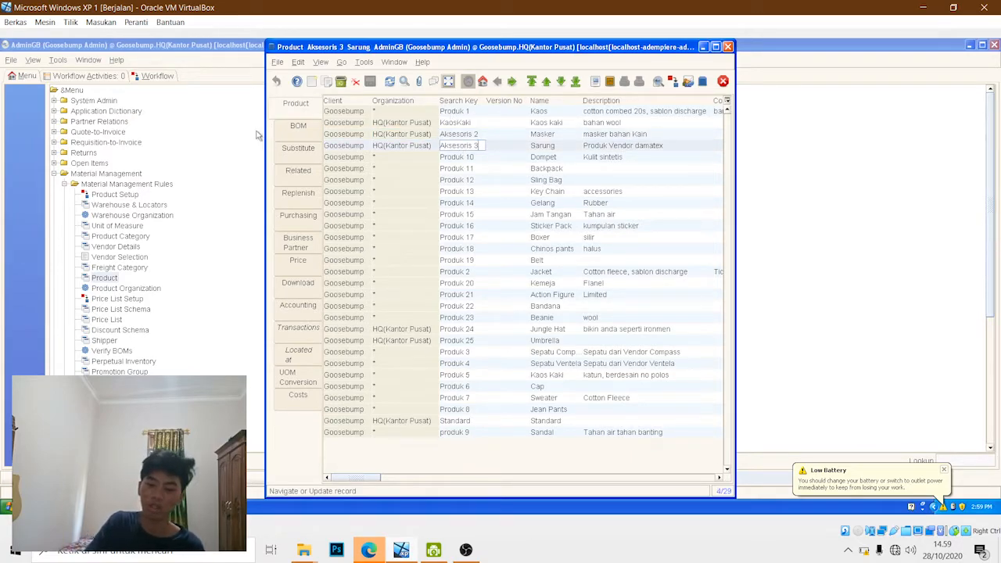
{"action": "left_click", "coordinate": [395, 134]}
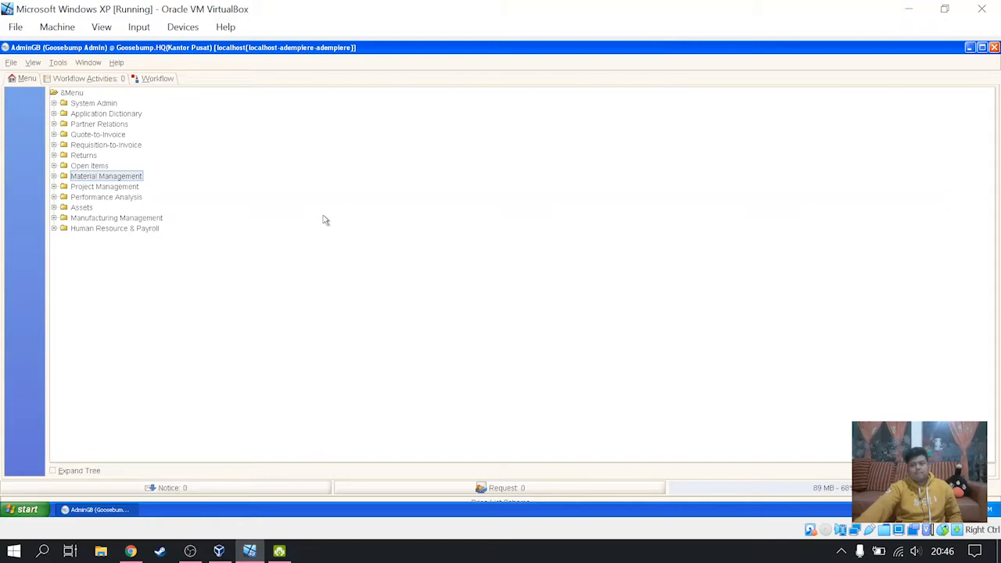
- Open Price List Schema from the Material Management Rules and add a new record in single-record form view
{"action": "left_click", "coordinate": [54, 177]}
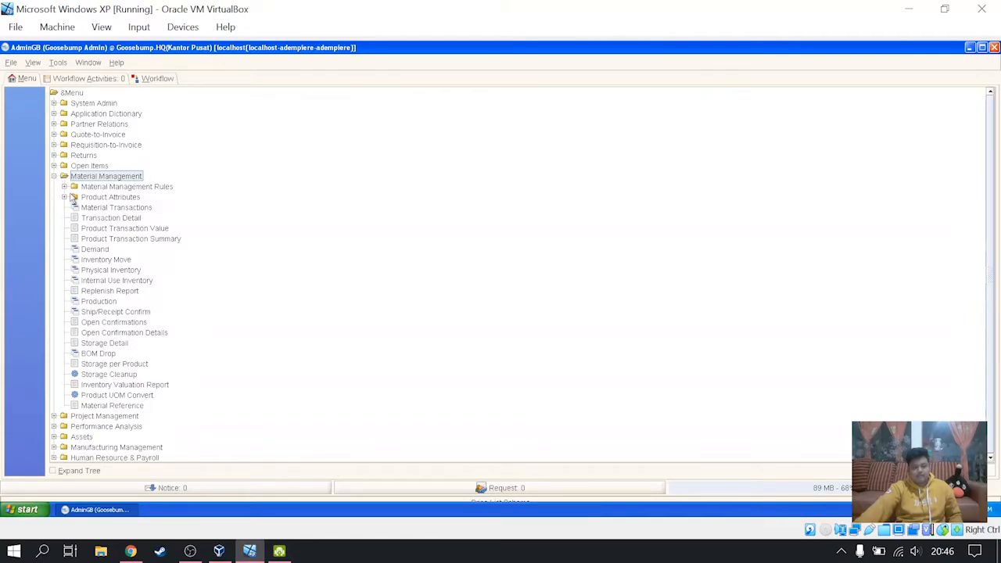
{"action": "left_click", "coordinate": [64, 187]}
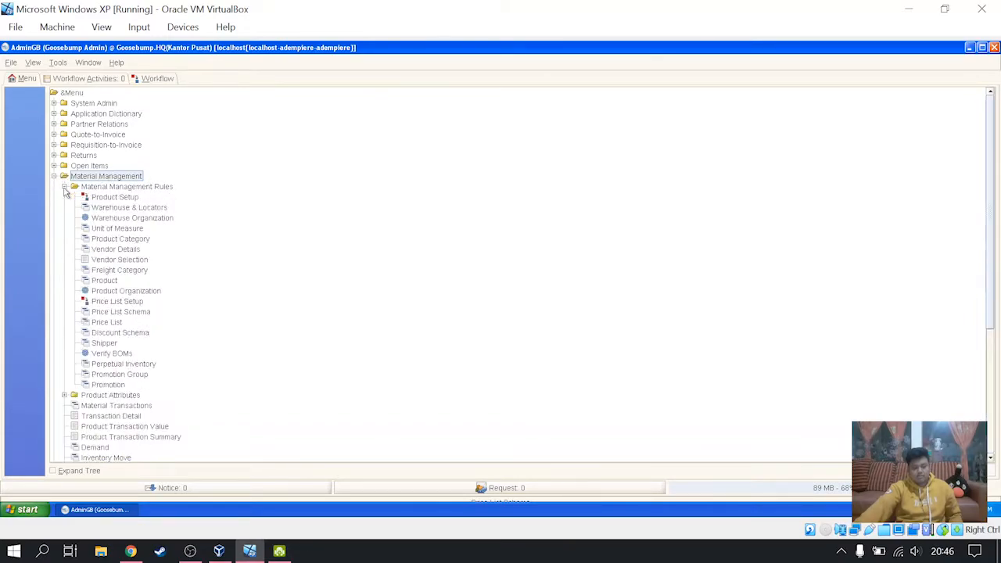
{"action": "left_click", "coordinate": [121, 312]}
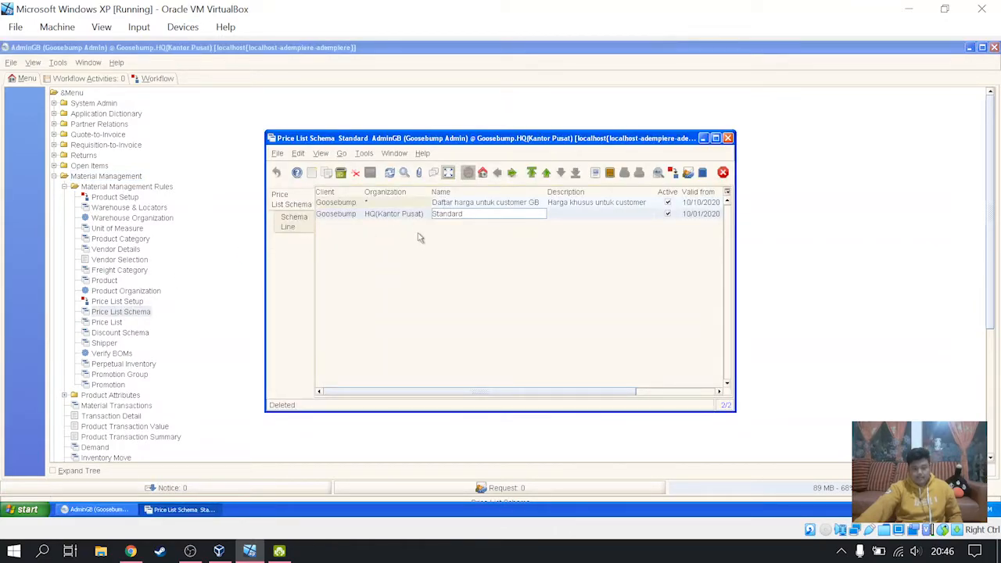
{"action": "left_click", "coordinate": [311, 172]}
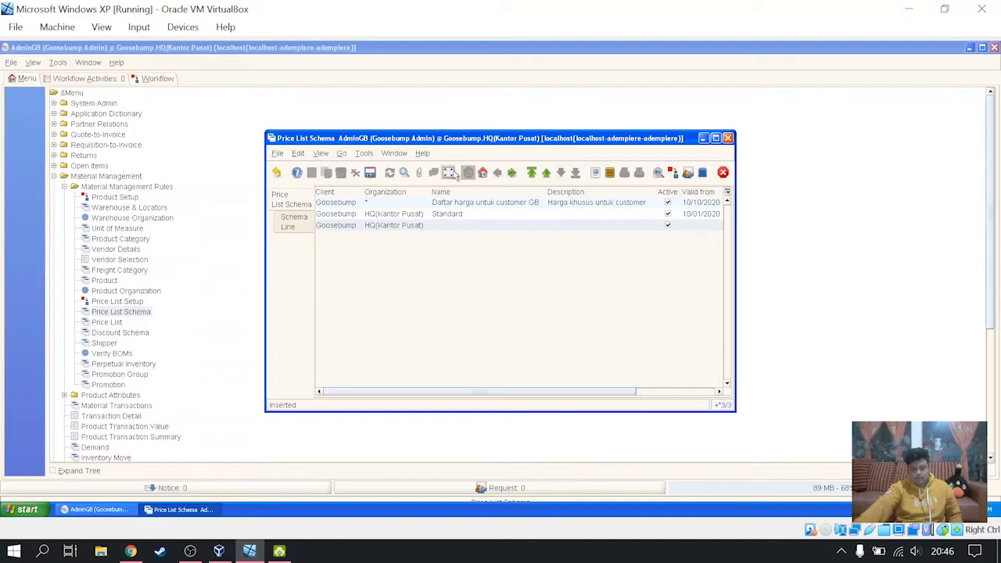
{"action": "left_click", "coordinate": [448, 172]}
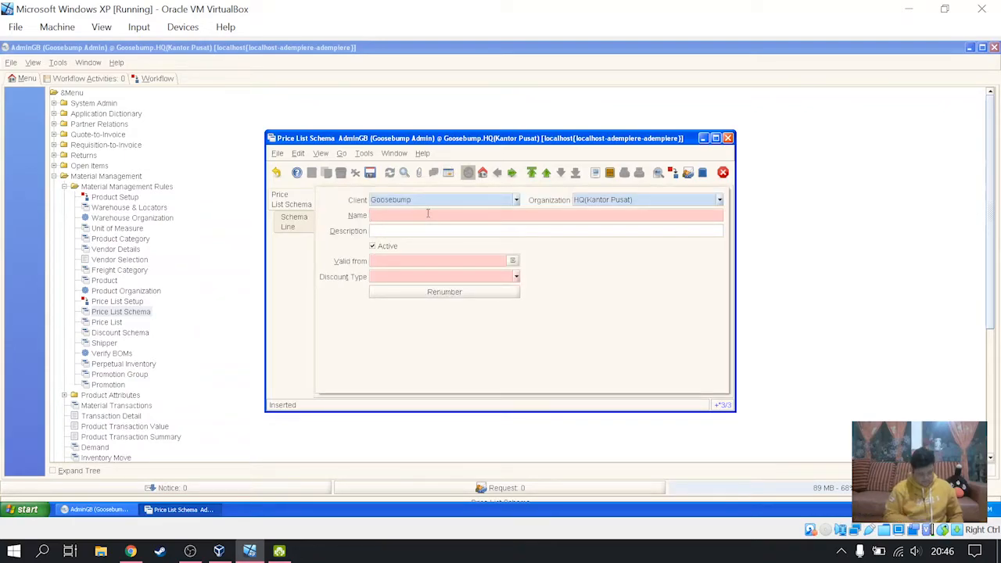
- Name the new price list schema "harga khusus untuk customer" and enter the description "kabar gembira untuk customer"
{"action": "type", "text": "harga khus"}
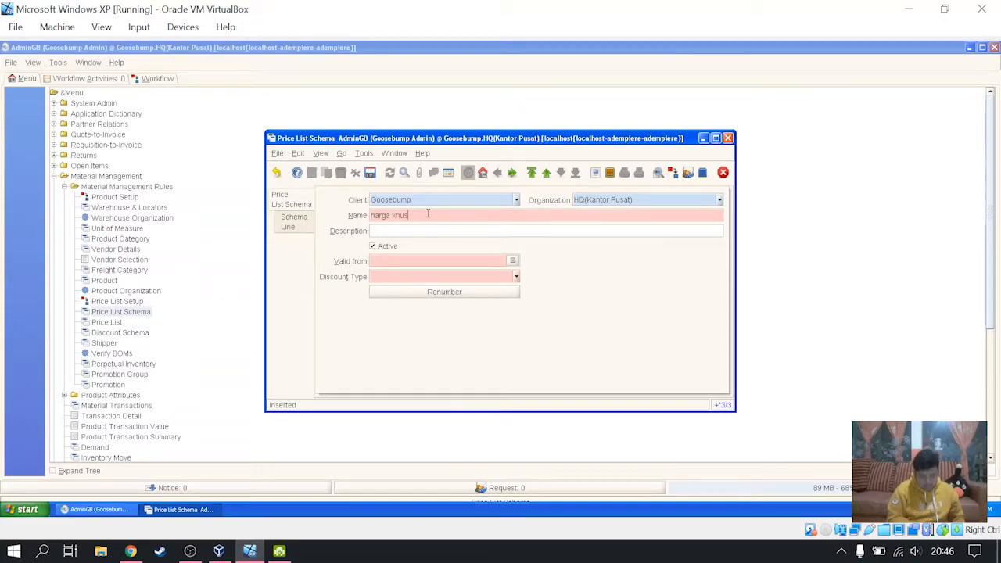
{"action": "type", "text": "us untuk"}
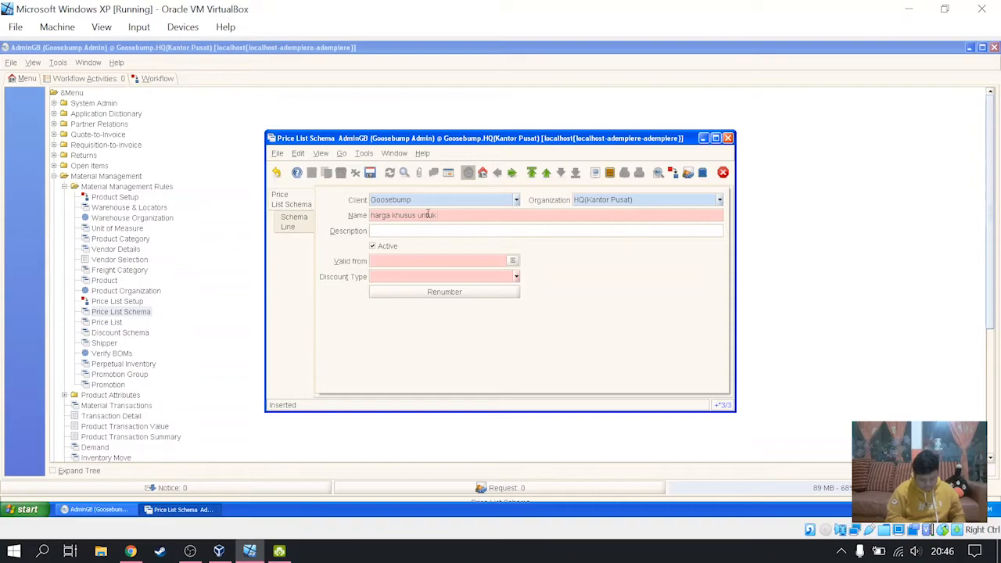
{"action": "type", "text": " customer"}
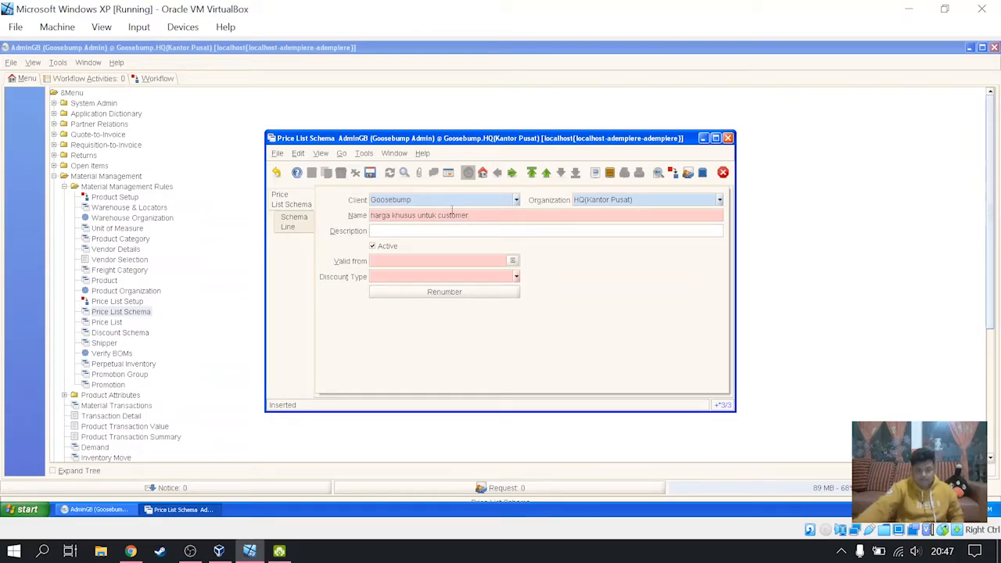
{"action": "key", "text": "Tab"}
{"action": "type", "text": "kabar gembira untuk c"}
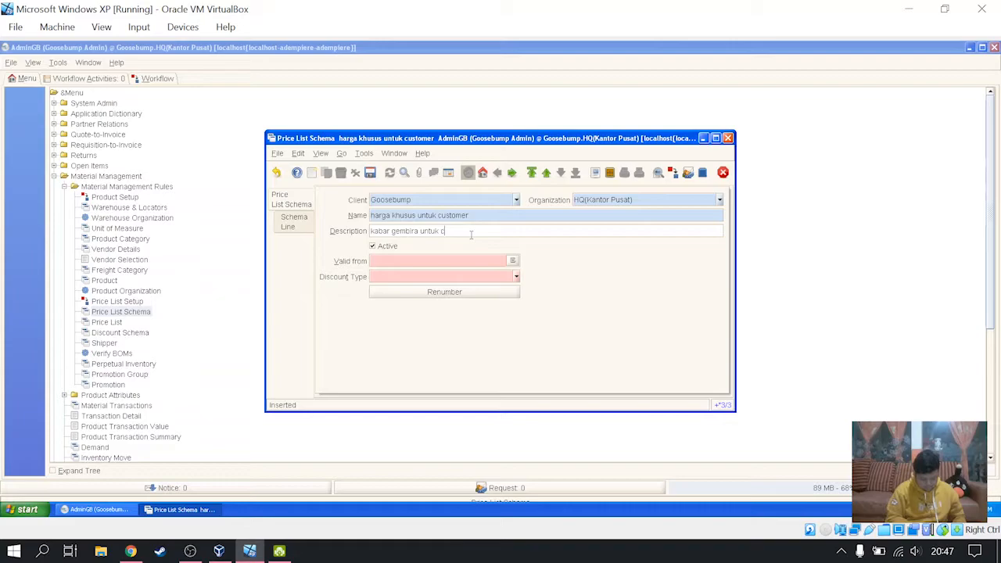
{"action": "type", "text": "ustomer"}
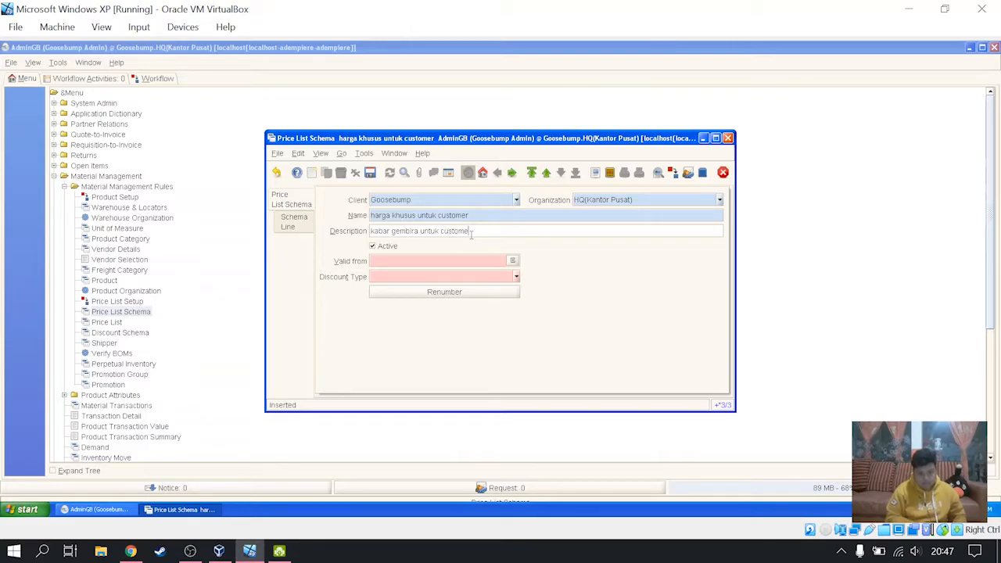
- Set the schema's valid-from date to 10/30/2020 and its discount type to Pricelist, and save the record
{"action": "left_click", "coordinate": [513, 262]}
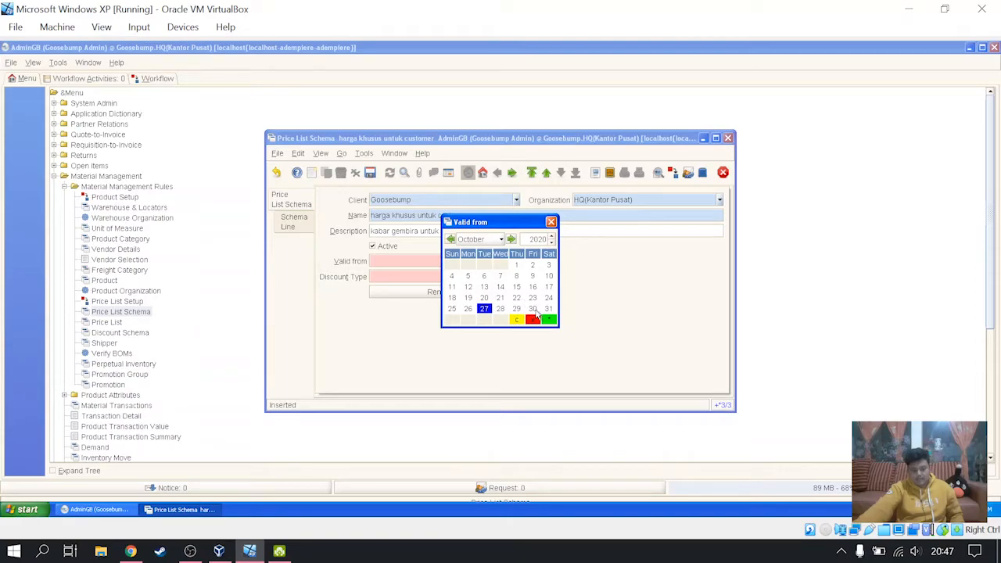
{"action": "left_click", "coordinate": [533, 310]}
{"action": "left_click", "coordinate": [535, 310]}
{"action": "left_click", "coordinate": [516, 278]}
{"action": "left_click", "coordinate": [474, 291]}
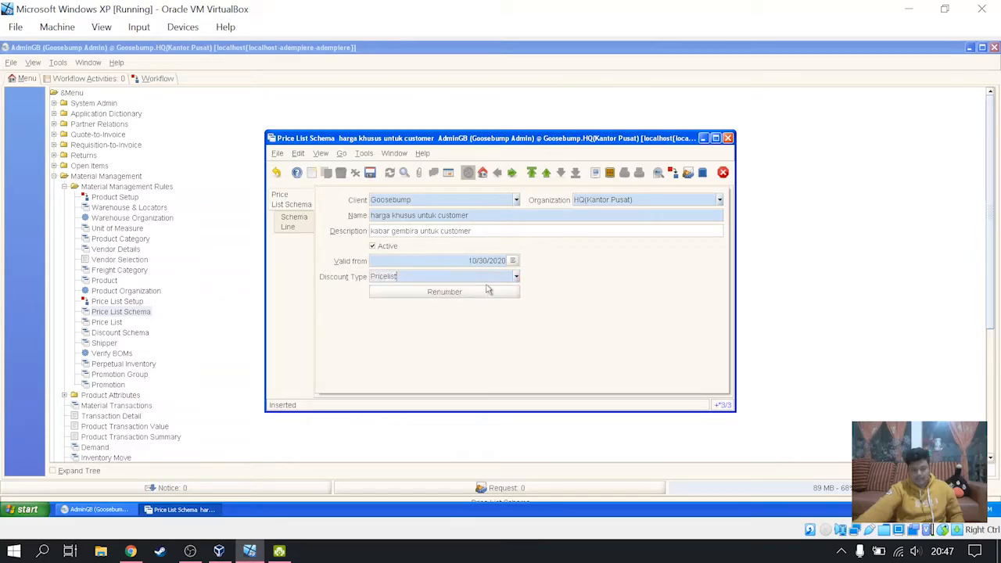
{"action": "left_click", "coordinate": [370, 172]}
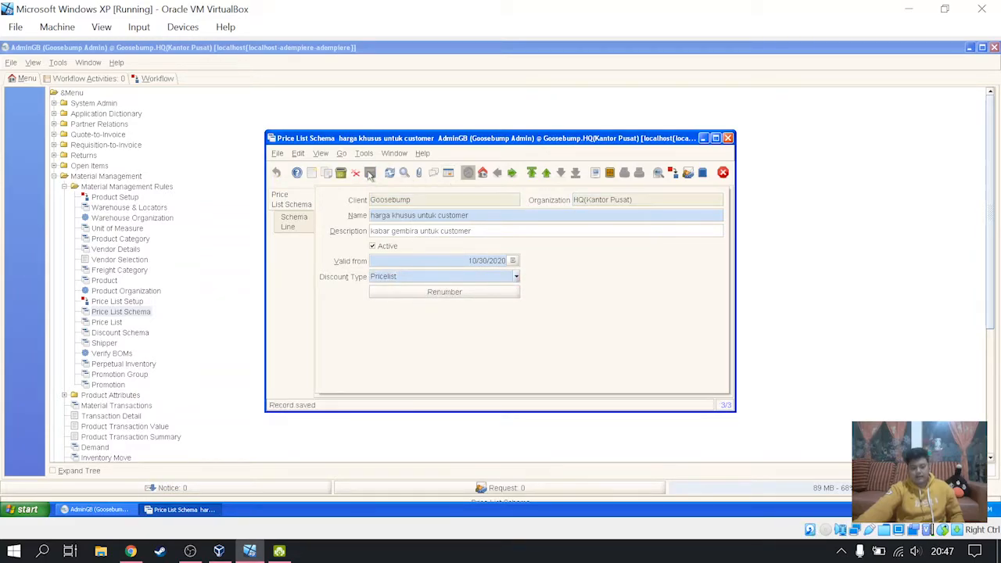
- Add a new schema line to the schema and show it in single-record form view
{"action": "left_click", "coordinate": [293, 222]}
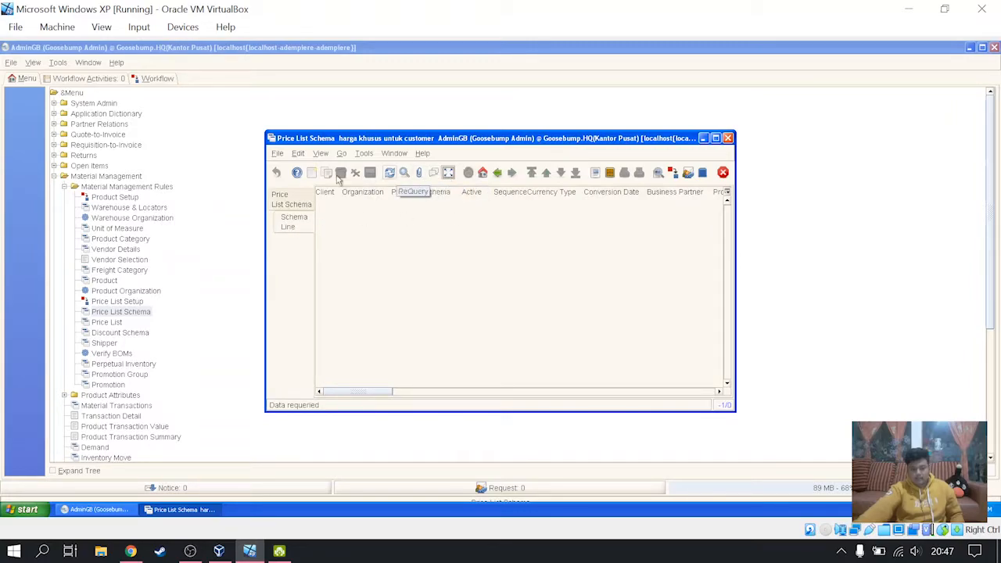
{"action": "left_click", "coordinate": [311, 172]}
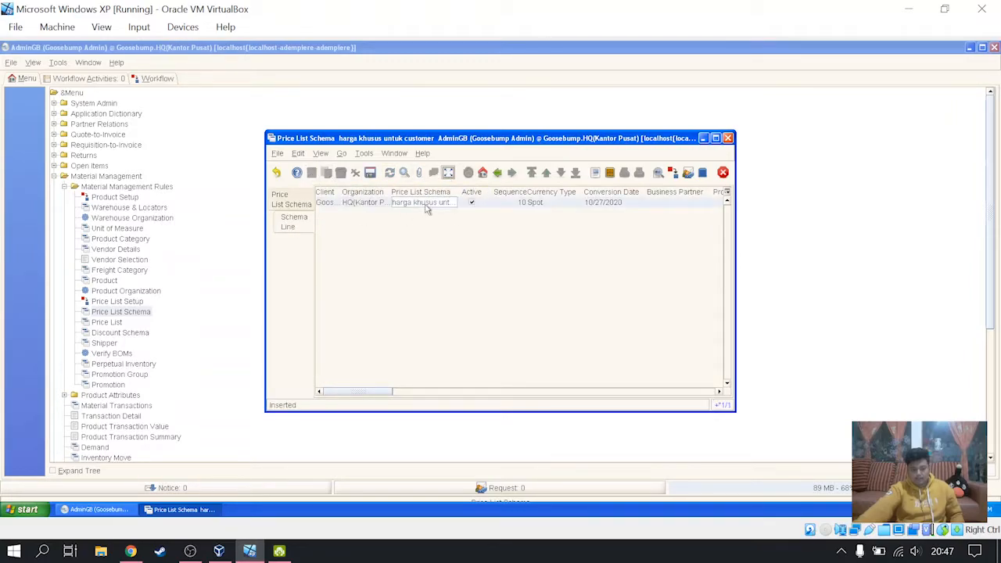
{"action": "left_click", "coordinate": [450, 172]}
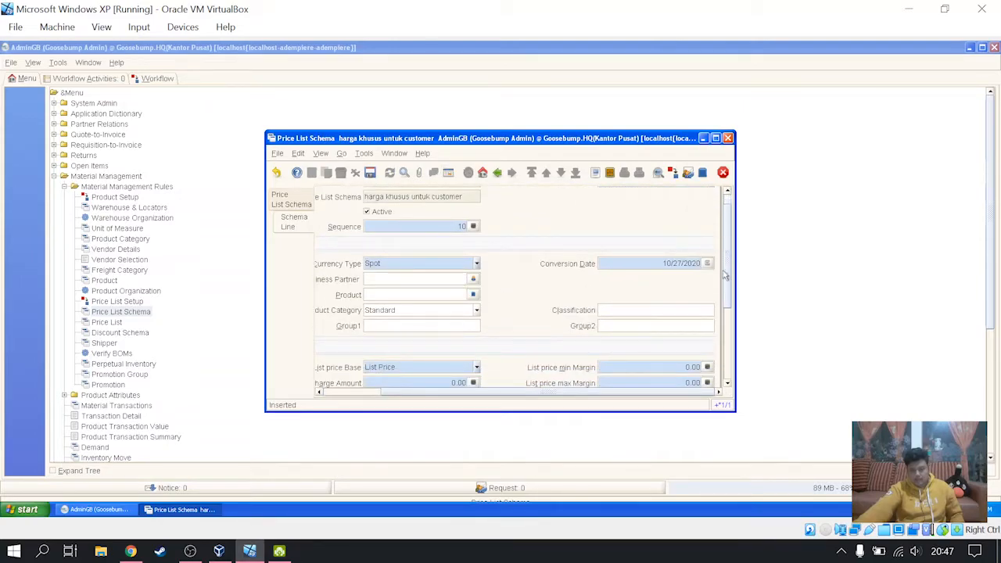
- Set the line's surcharge amounts to 5 for list, 3 for standard and 1 for limit price, save it and close the schema window
{"action": "scroll", "coordinate": [731, 317], "scroll_direction": "down", "scroll_amount": 5}
{"action": "left_click_drag", "start_coordinate": [731, 321], "coordinate": [728, 313]}
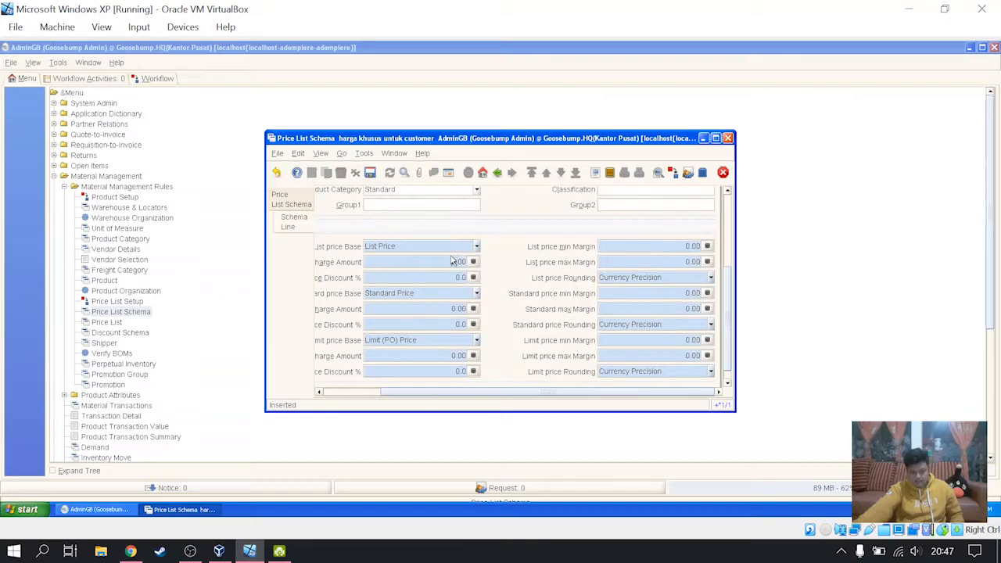
{"action": "type", "text": "5"}
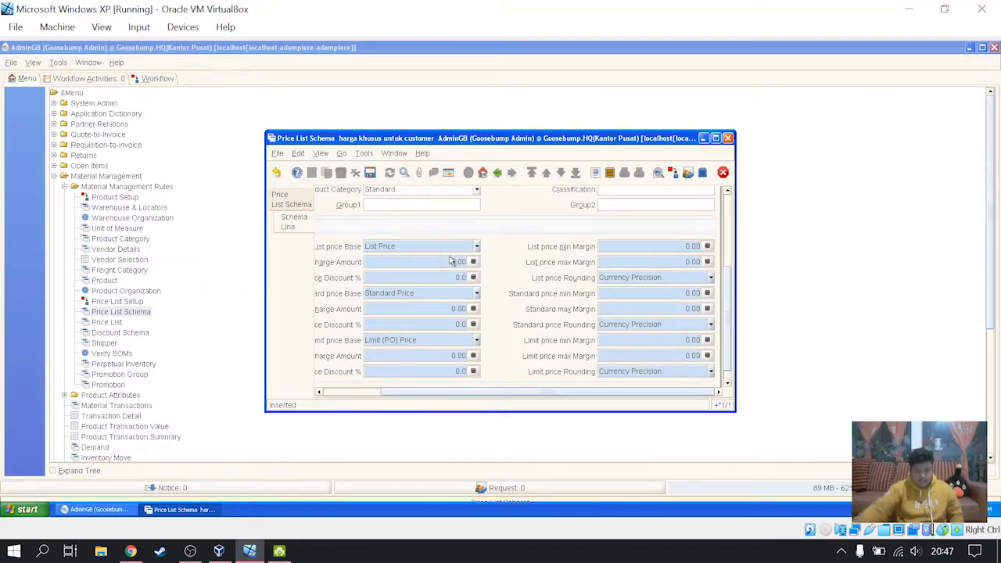
{"action": "left_click", "coordinate": [463, 311]}
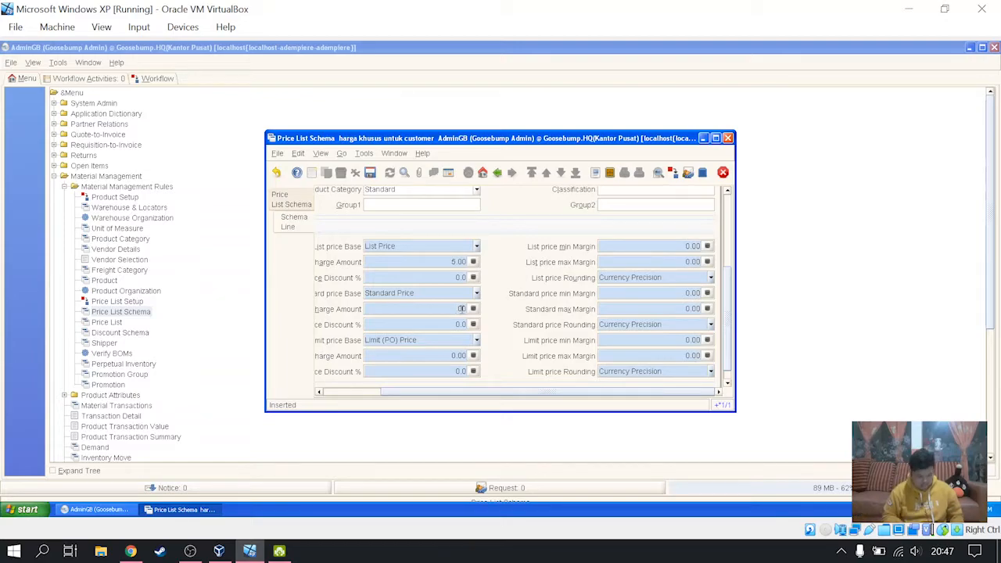
{"action": "type", "text": "3"}
{"action": "left_click", "coordinate": [458, 354]}
{"action": "left_click", "coordinate": [458, 354]}
{"action": "type", "text": "1"}
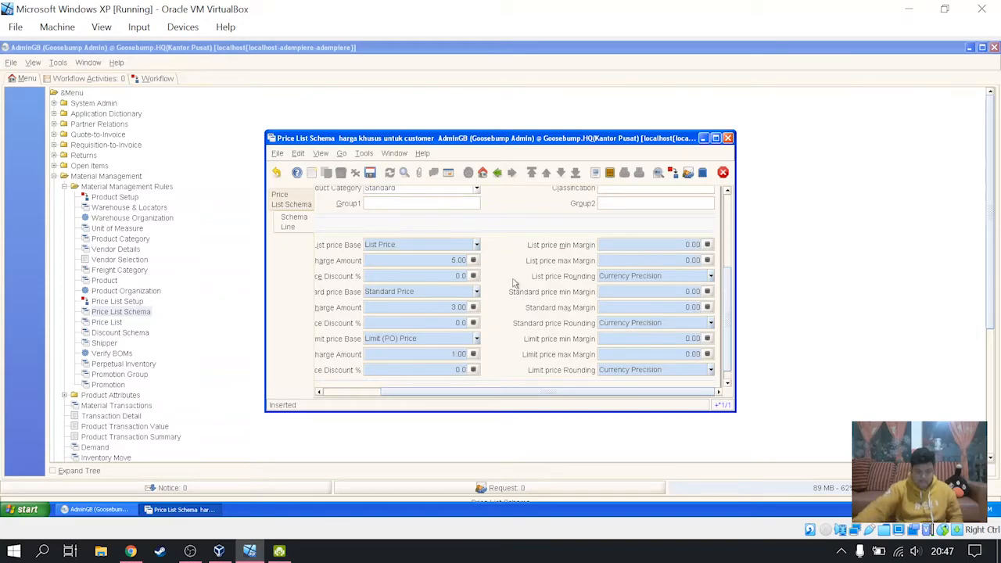
{"action": "left_click", "coordinate": [370, 172]}
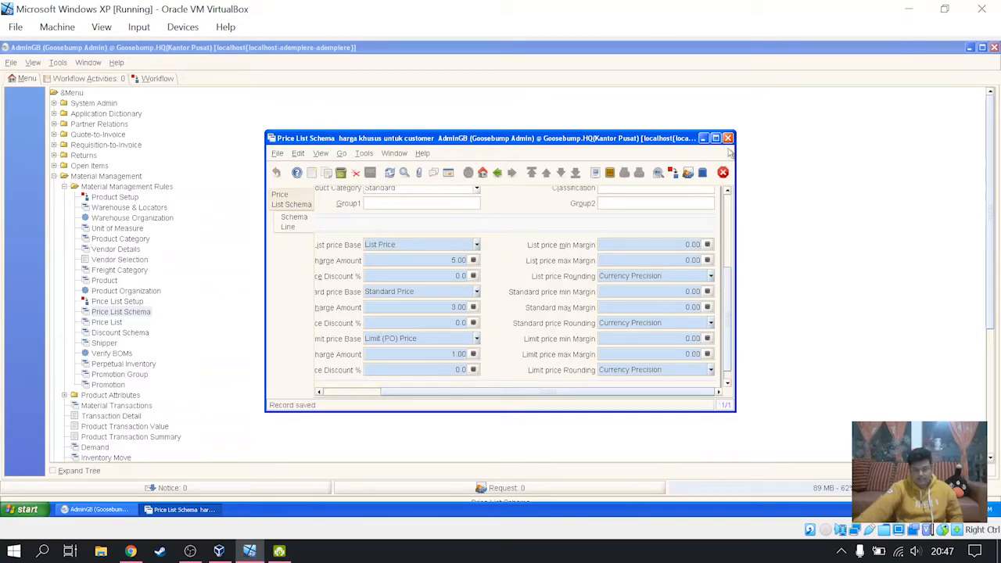
{"action": "left_click", "coordinate": [724, 172]}
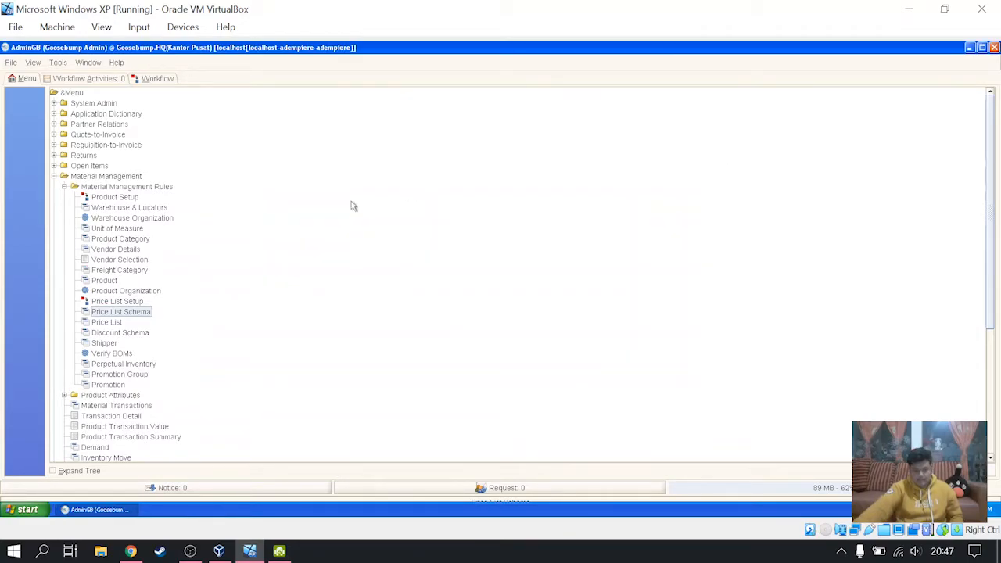
- Open Price List from the Material Management Rules and add a new record named "Harga per tanggal 30/10/2020" in form view
{"action": "left_click", "coordinate": [110, 323]}
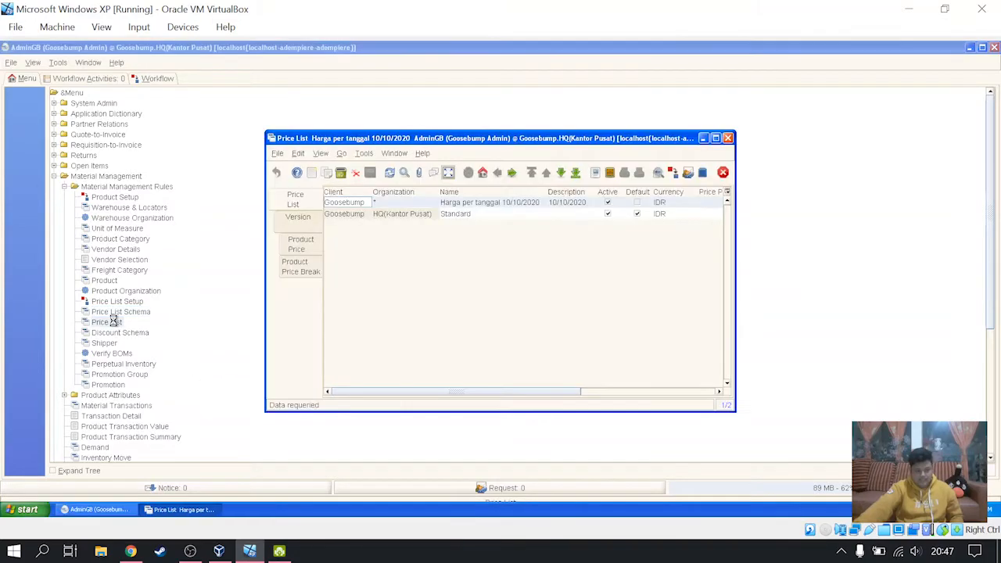
{"action": "left_click", "coordinate": [312, 173]}
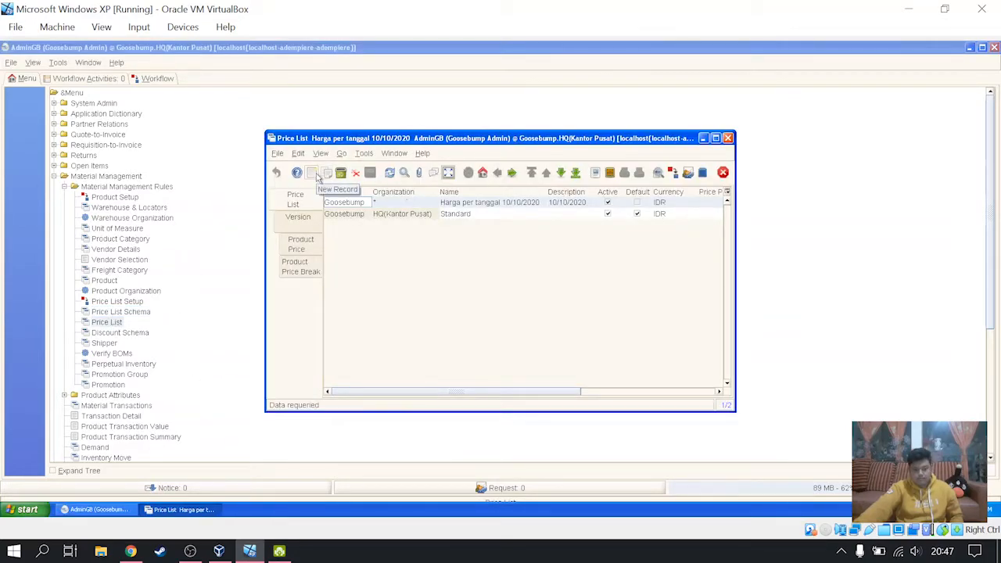
{"action": "left_click", "coordinate": [449, 173]}
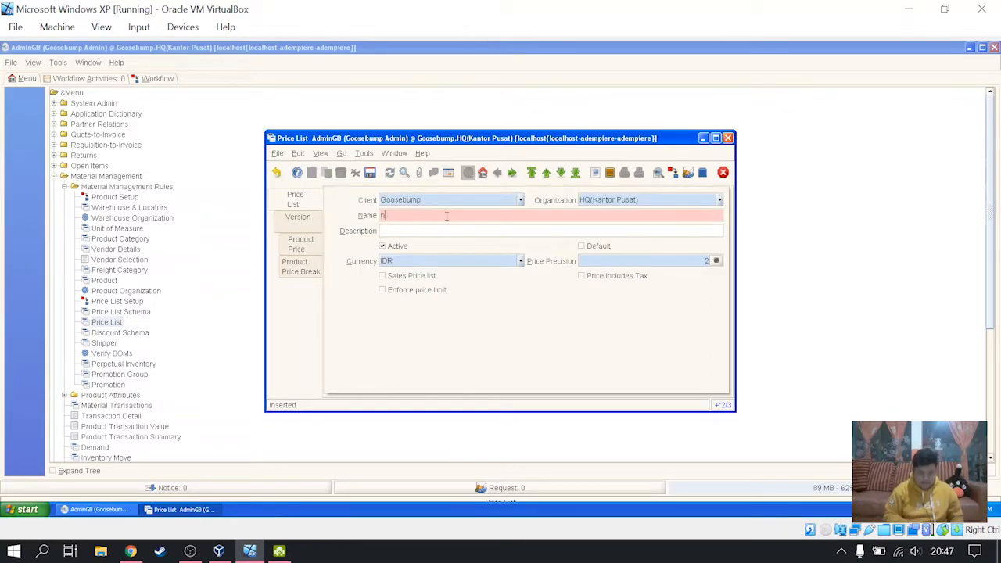
{"action": "type", "text": "Harga"}
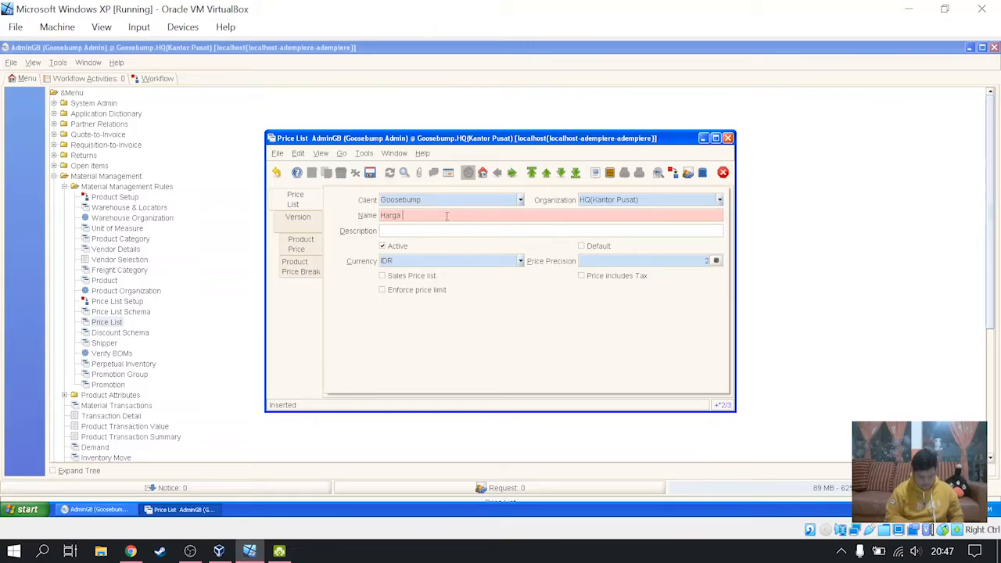
{"action": "type", "text": " per tangga"}
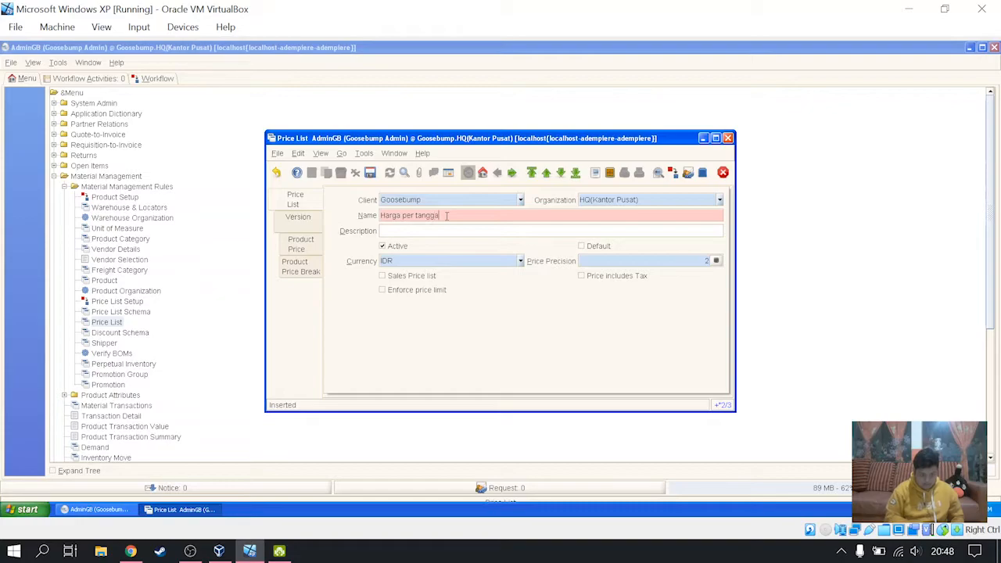
{"action": "type", "text": "l 3"}
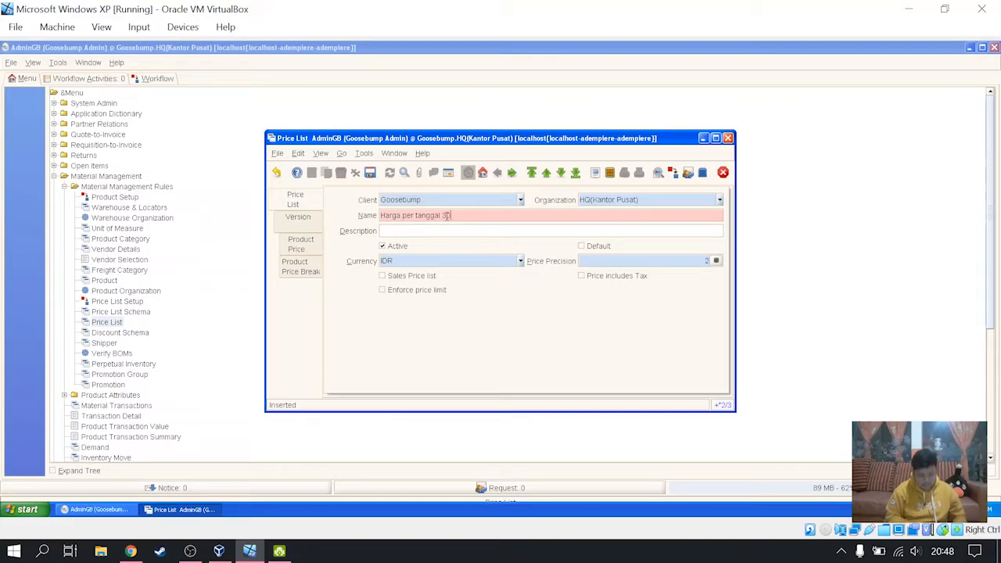
{"action": "type", "text": "0/10/2020"}
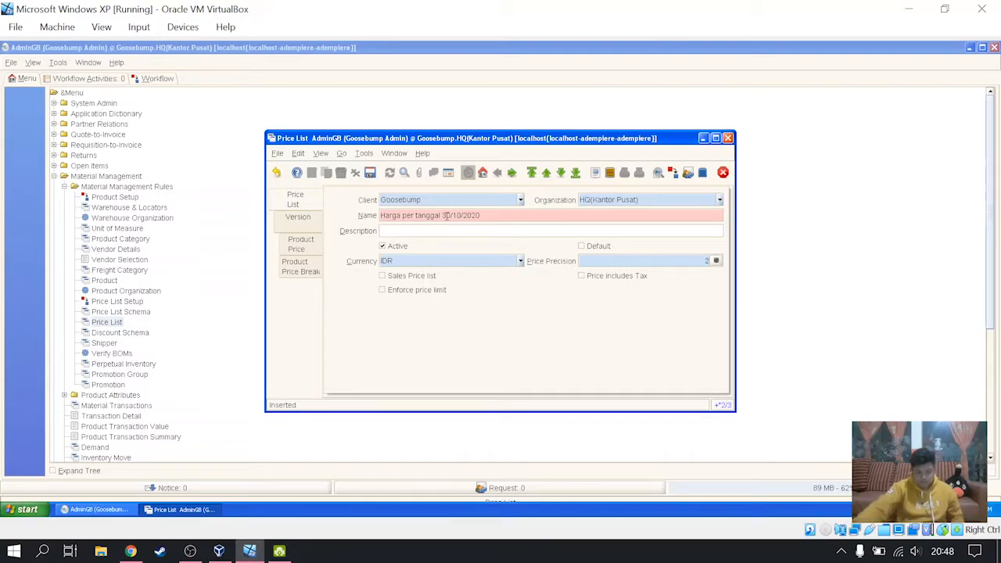
- Enter the price list description "kabar gembira untukl customer" and save the record
{"action": "key", "text": "Tab"}
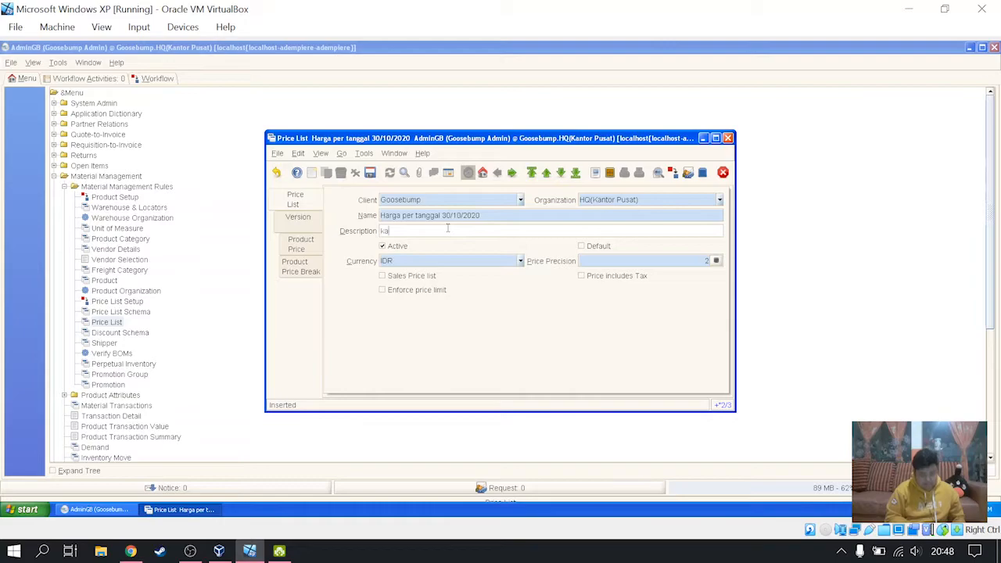
{"action": "type", "text": "kaba"}
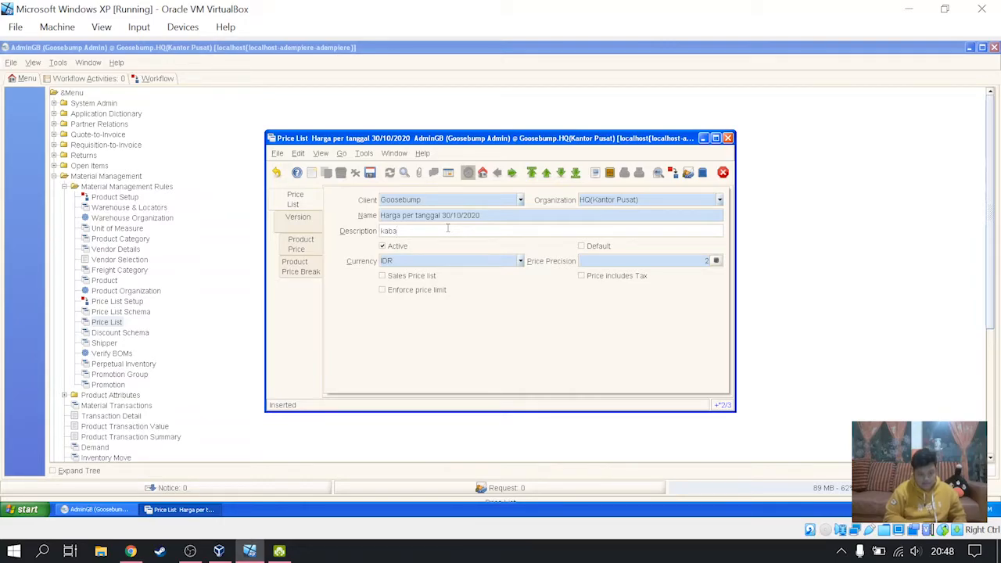
{"action": "type", "text": "r gemb"}
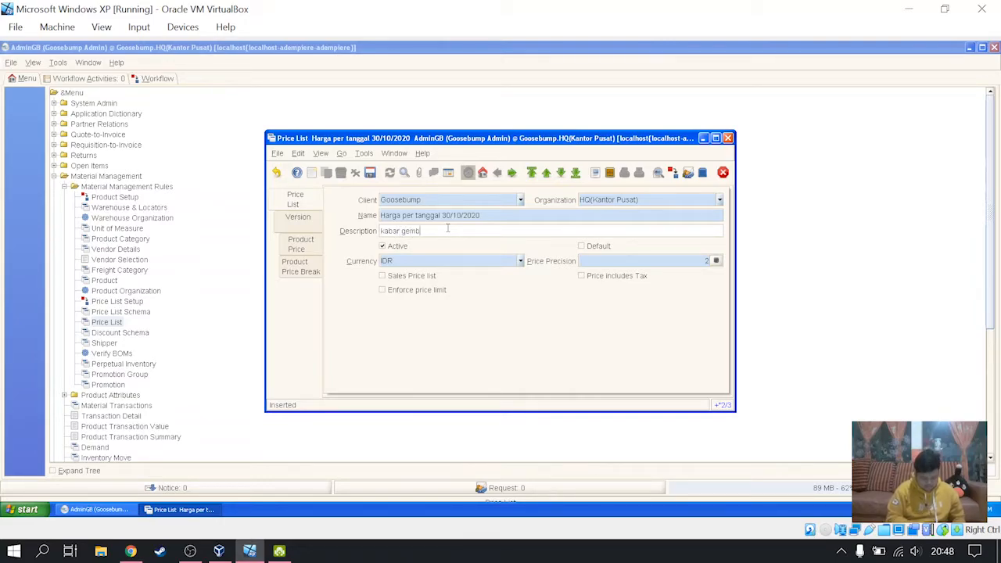
{"action": "type", "text": "ira untuk"}
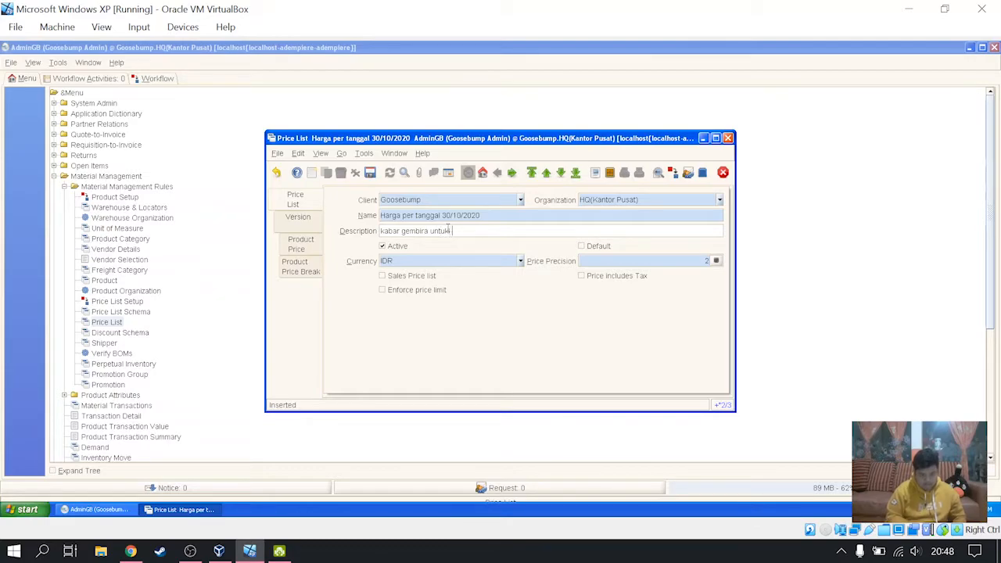
{"action": "type", "text": " customer"}
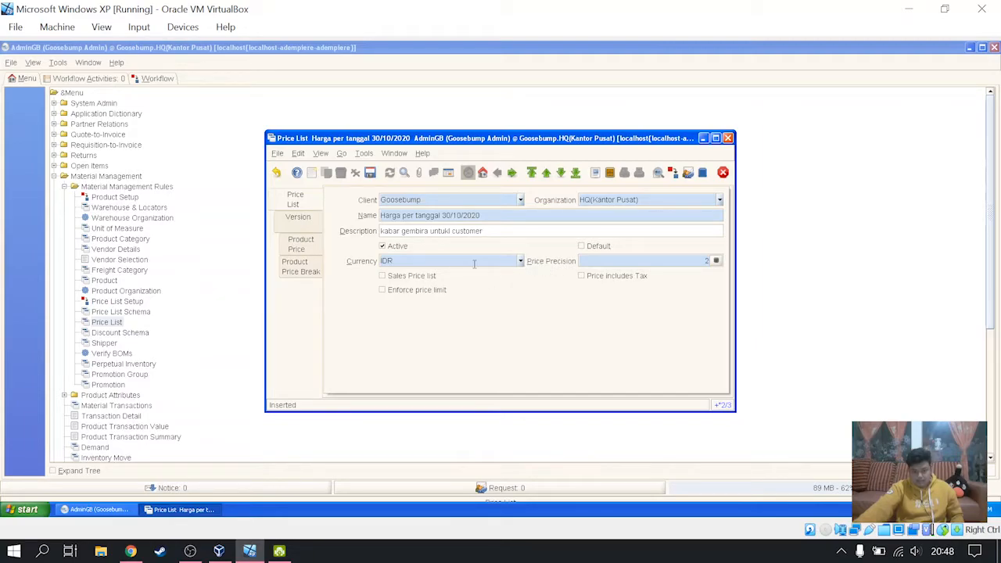
{"action": "left_click", "coordinate": [370, 172]}
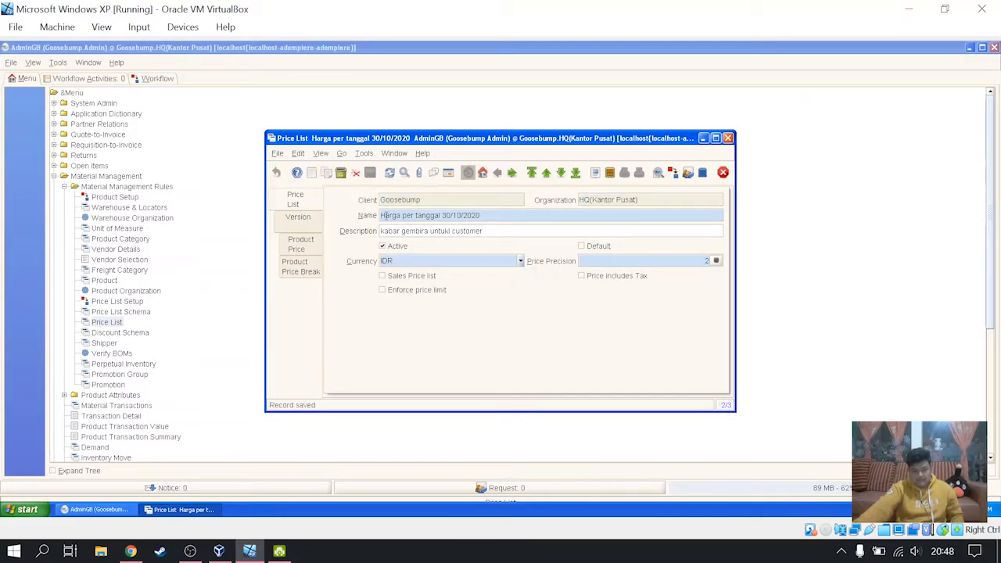
{"action": "left_click", "coordinate": [310, 219]}
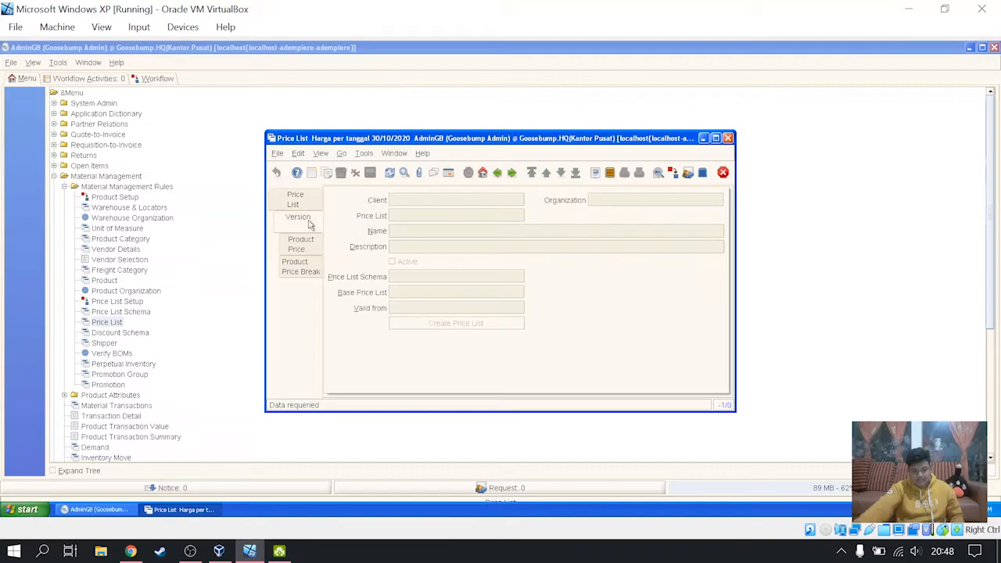
{"action": "left_click", "coordinate": [311, 172]}
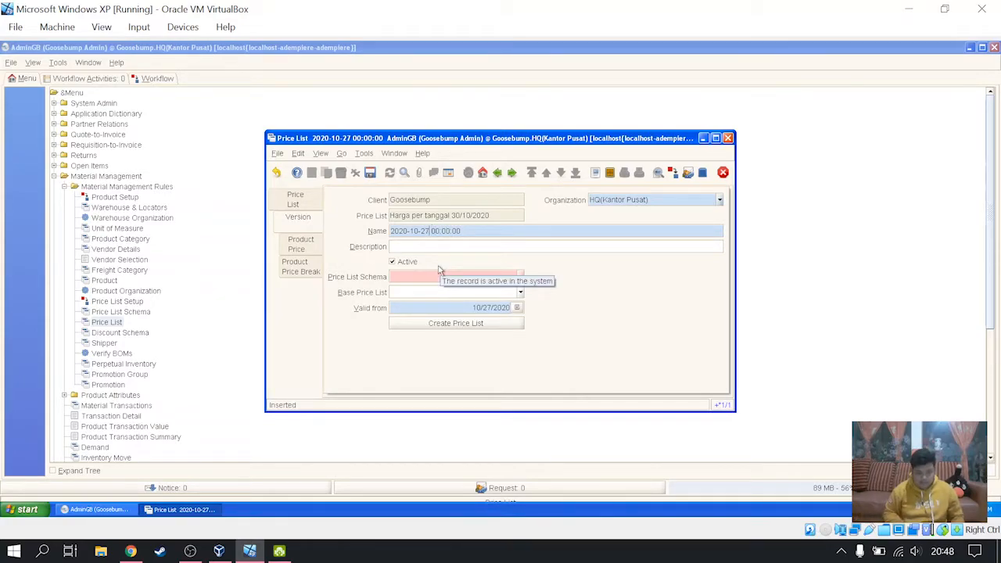
{"action": "key", "text": "BackSpace"}
{"action": "key", "text": "BackSpace"}
{"action": "type", "text": "3"}
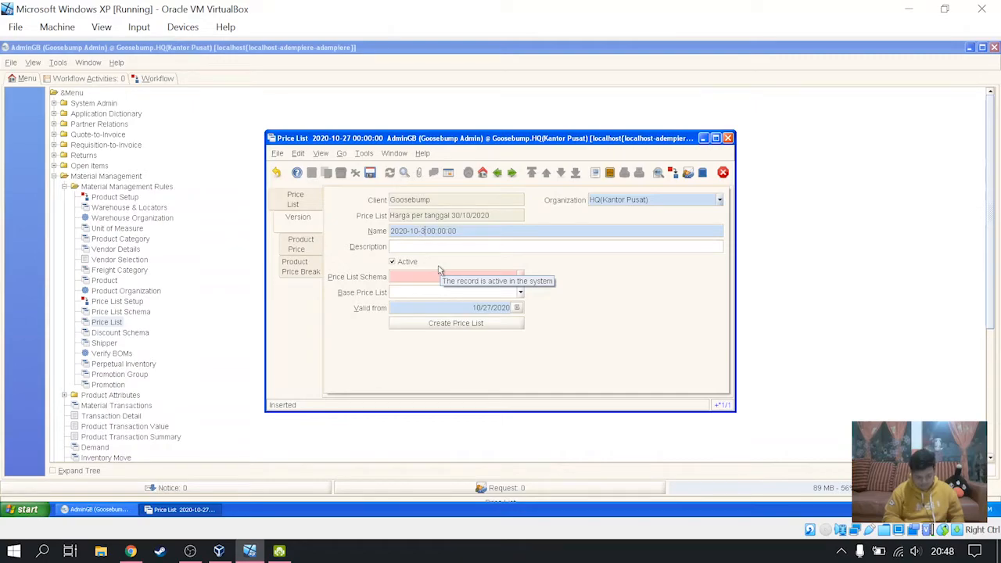
{"action": "type", "text": "0"}
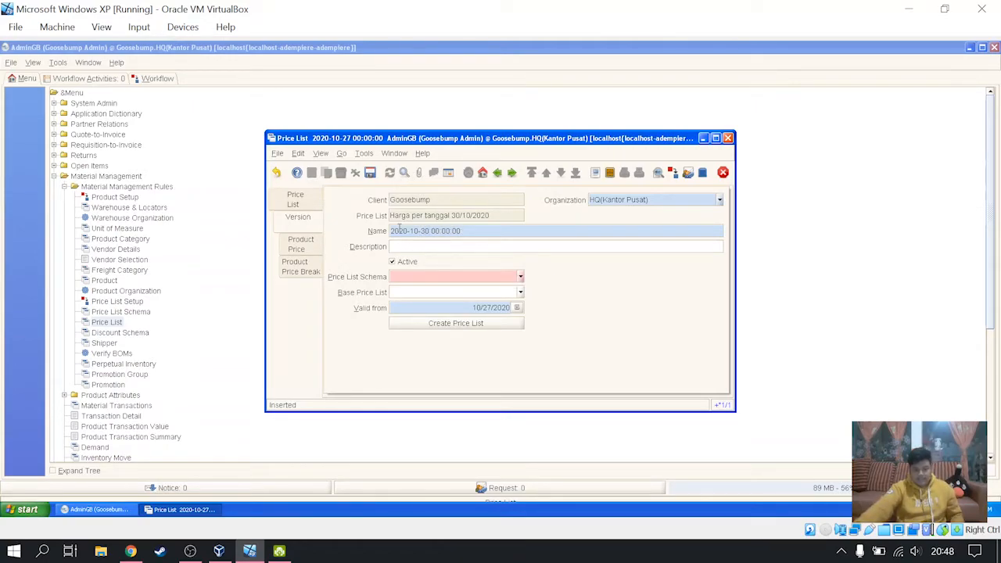
{"action": "key", "text": "ctrl+s"}
- Enter the description "dimulai dari jam 12 malam" for the new price list version
{"action": "left_click", "coordinate": [443, 245]}
{"action": "type", "text": "dimulai "}
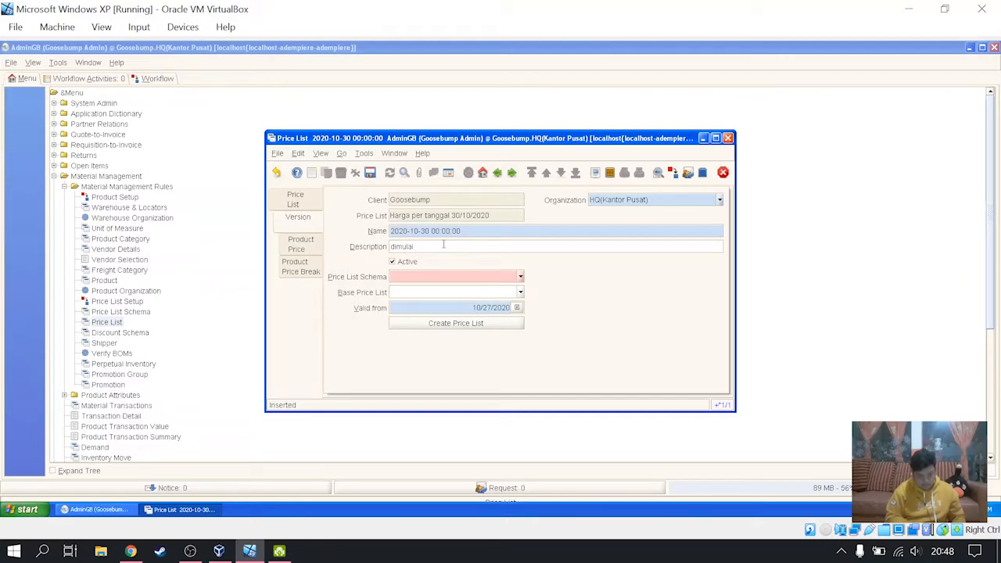
{"action": "type", "text": "dare"}
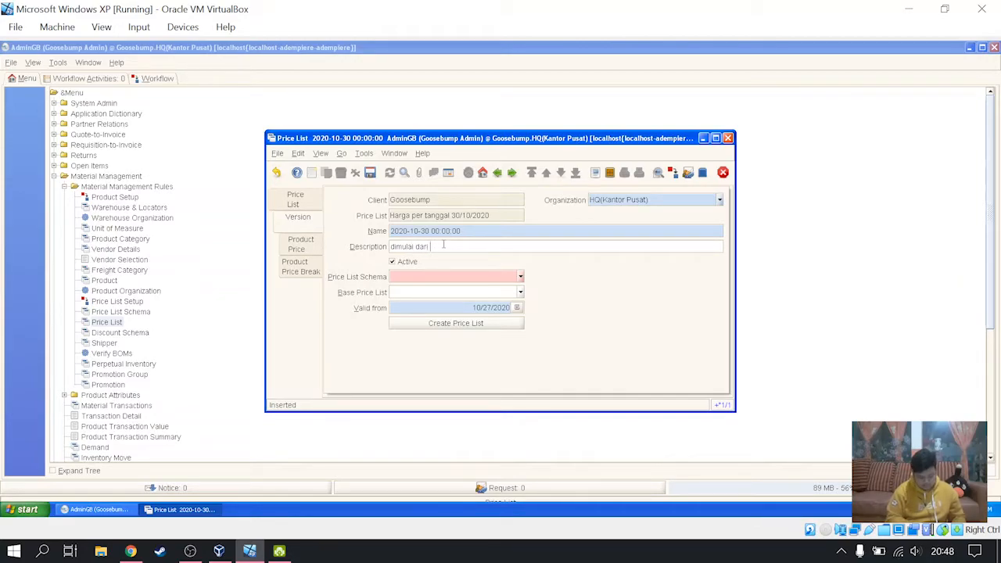
{"action": "type", "text": "jam 12 malam"}
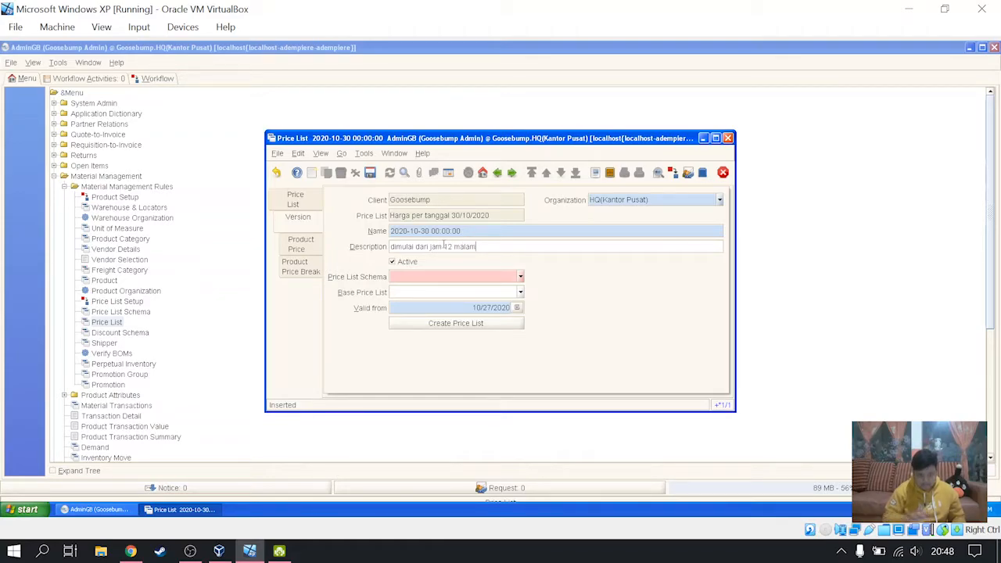
- Set the version's price list schema to "harga khusus untuk customer" and its base price list to 10/01/2020
{"action": "left_click", "coordinate": [520, 277]}
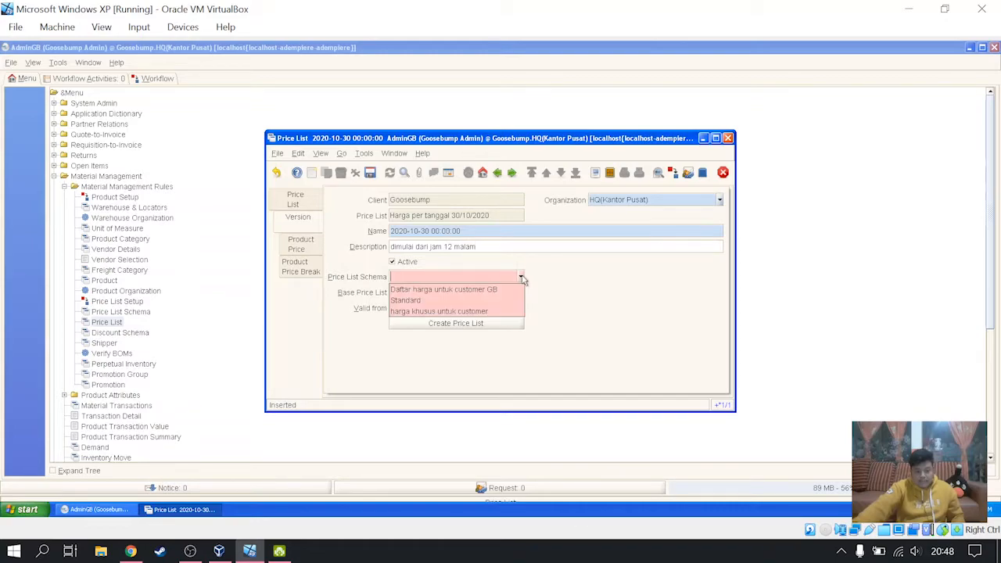
{"action": "left_click", "coordinate": [484, 312]}
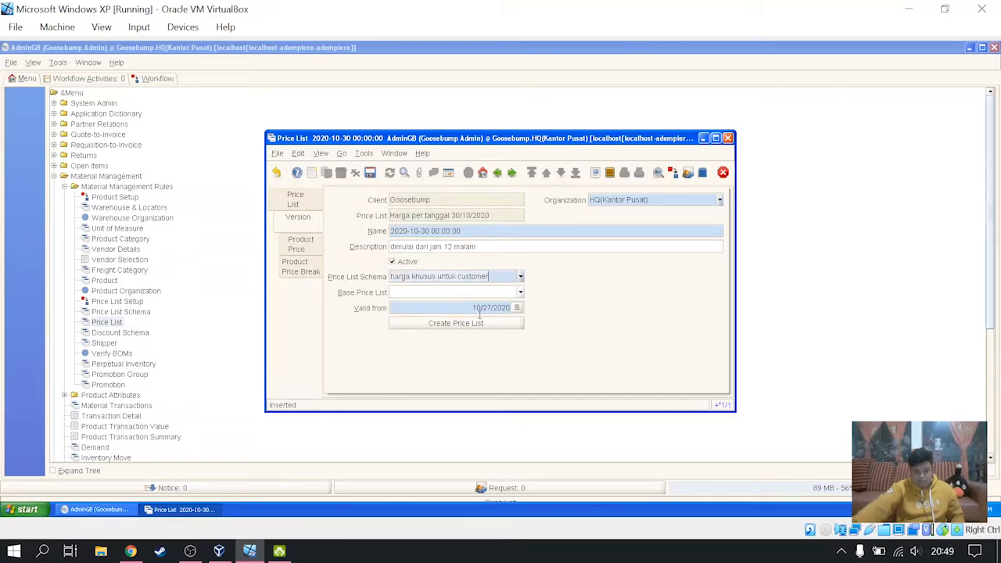
{"action": "left_click", "coordinate": [521, 292]}
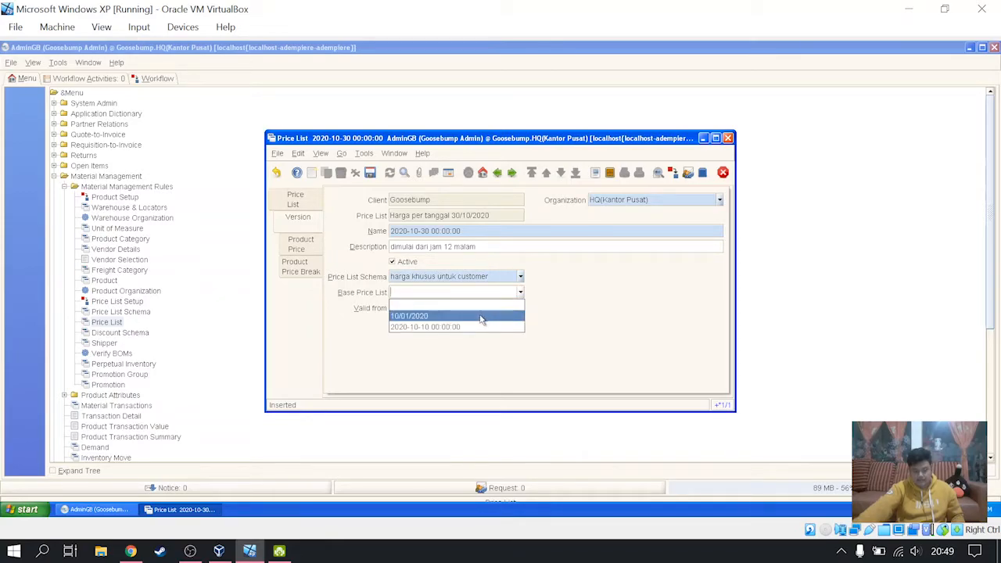
{"action": "left_click", "coordinate": [482, 317]}
- Make the version valid from 10/30/2020, then save it and close the price list window
{"action": "left_click", "coordinate": [520, 310]}
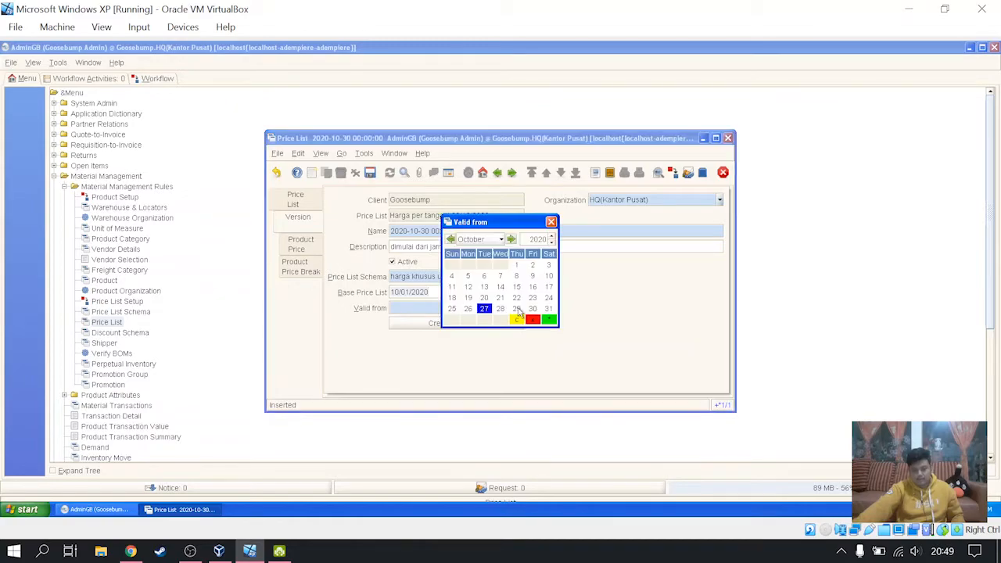
{"action": "double_click", "coordinate": [534, 310]}
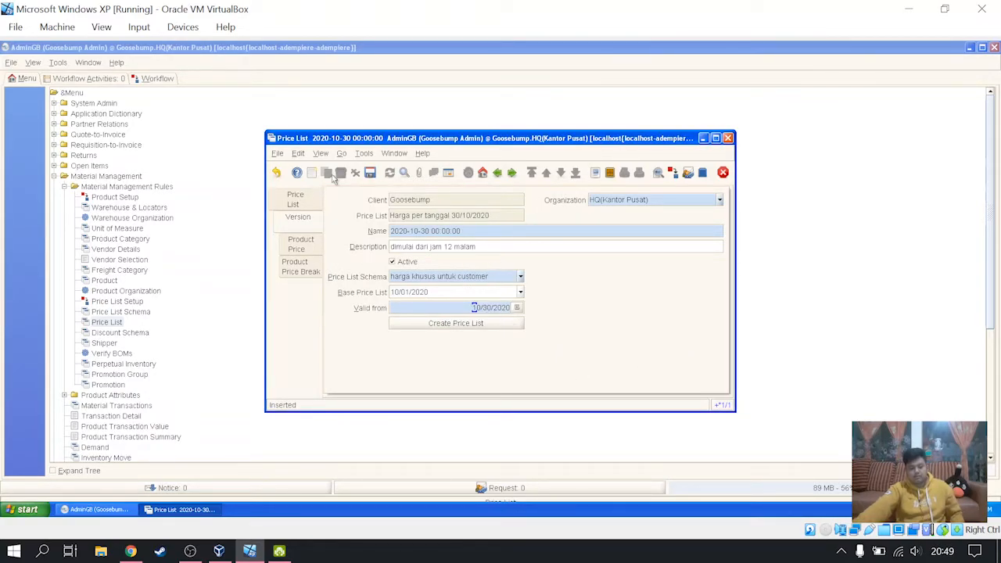
{"action": "left_click", "coordinate": [370, 173]}
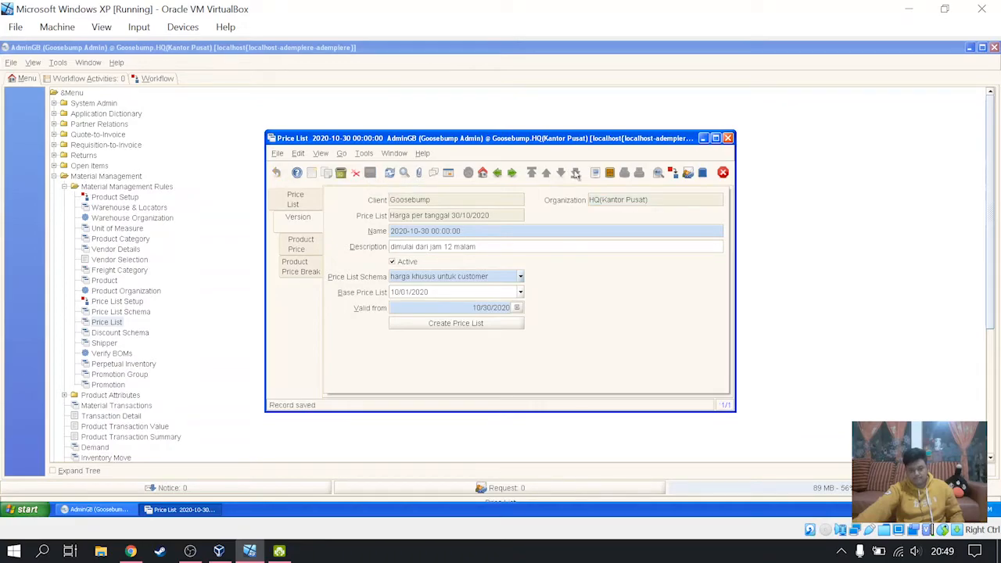
{"action": "left_click", "coordinate": [723, 172]}
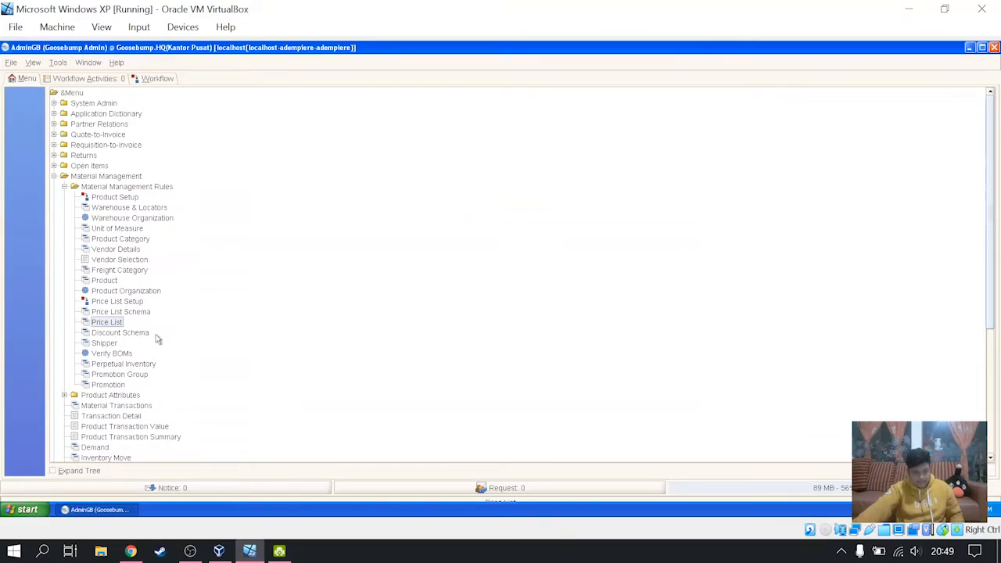
- Open Discount Schema from the Material Management Rules and add a new record named "Diskon untuk customer (20%)" in form view
{"action": "left_click", "coordinate": [134, 334]}
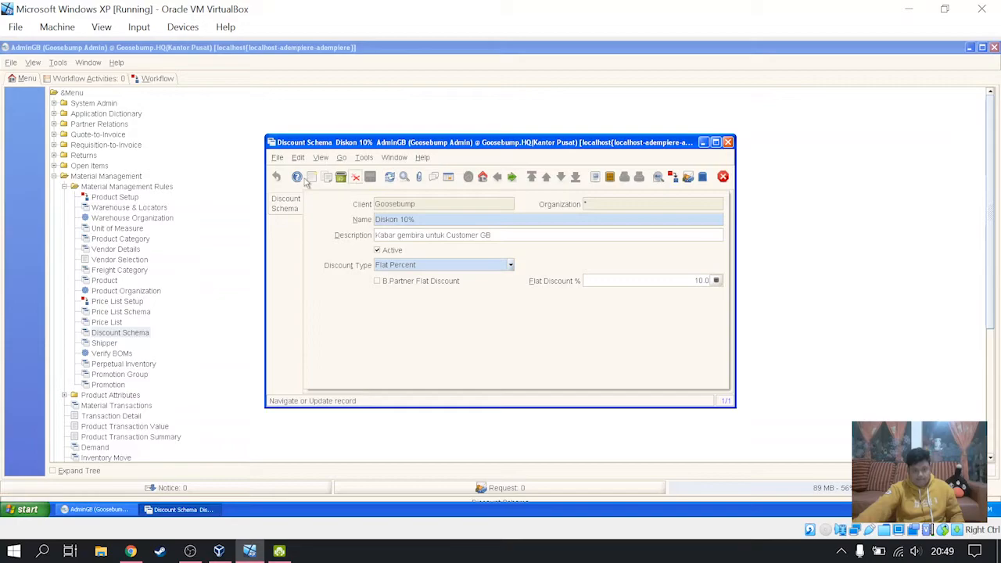
{"action": "left_click", "coordinate": [448, 177]}
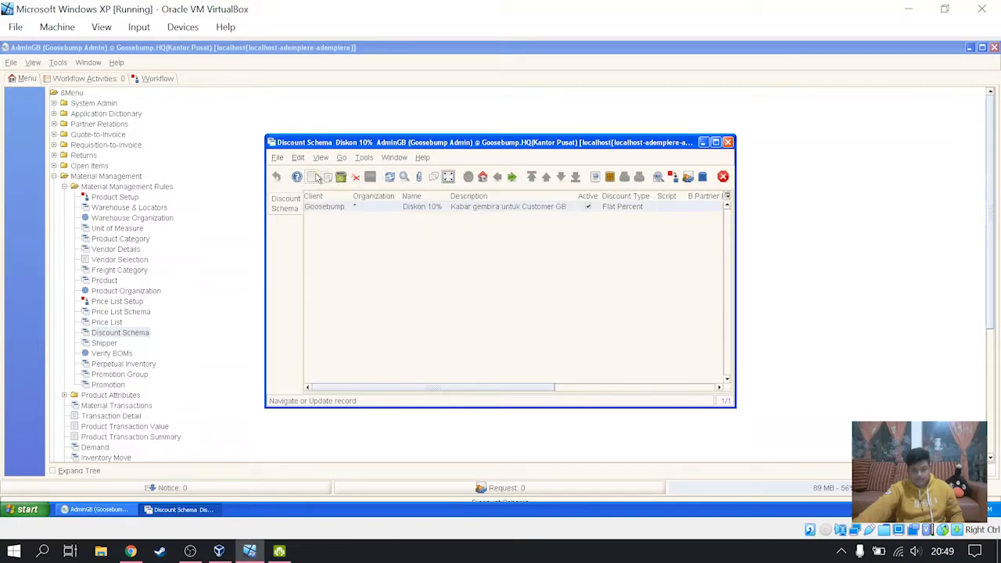
{"action": "key", "text": "F2"}
{"action": "left_click", "coordinate": [448, 177]}
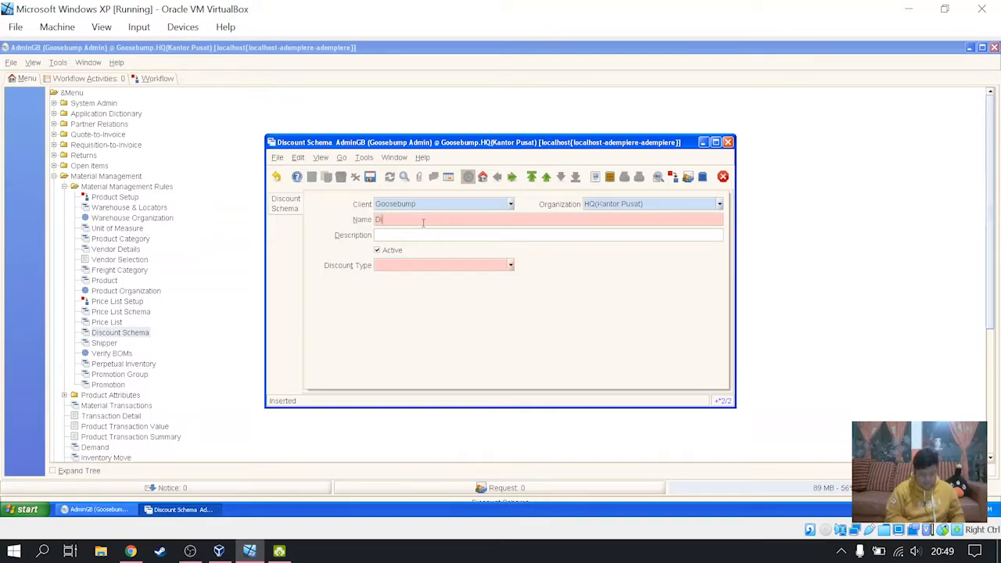
{"action": "type", "text": "Dis"}
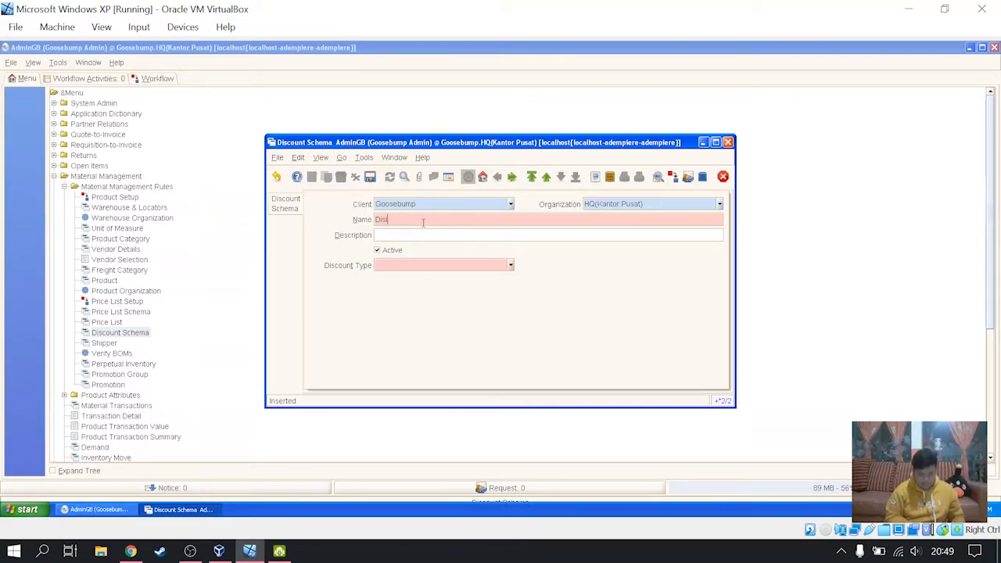
{"action": "type", "text": "kon "}
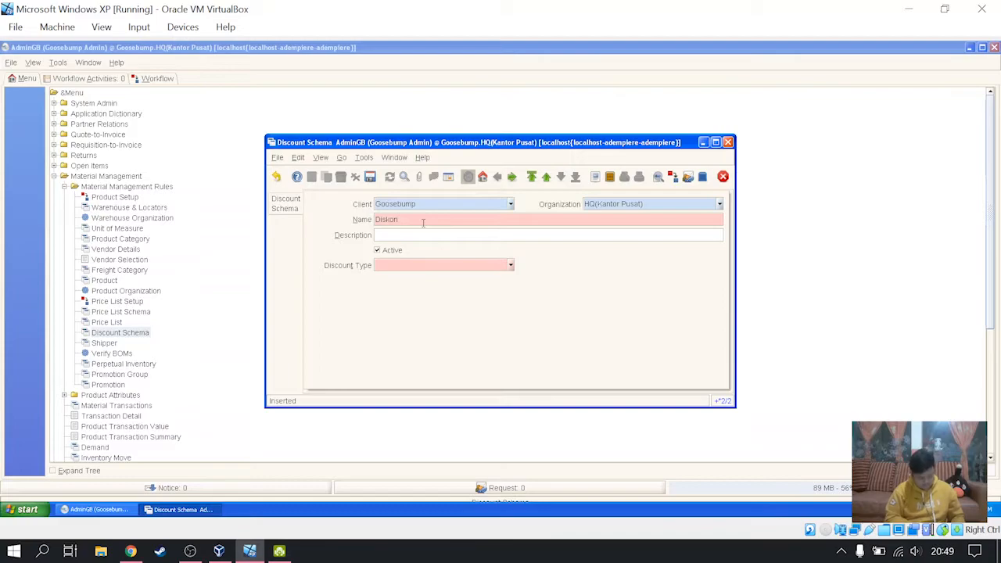
{"action": "type", "text": "untuk"}
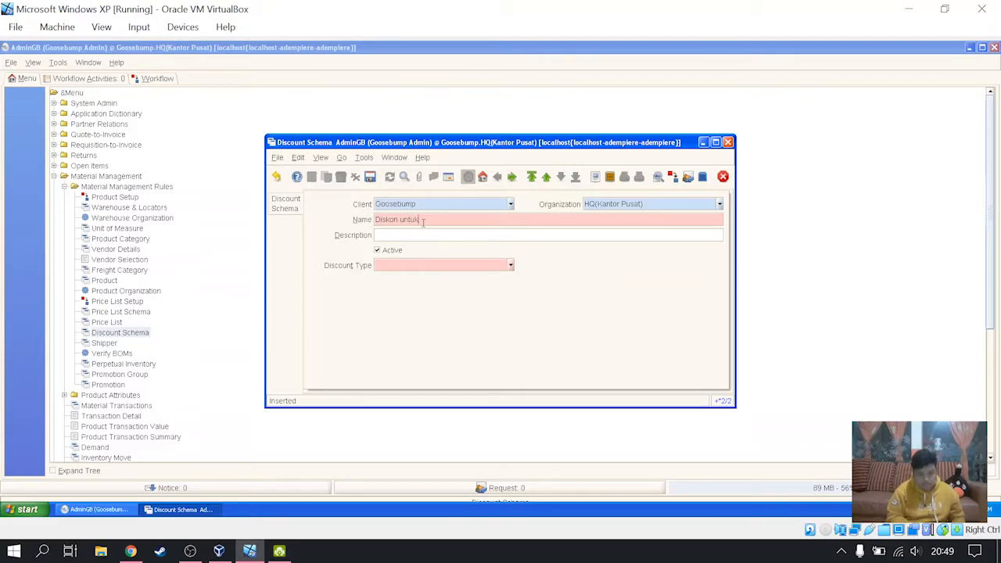
{"action": "type", "text": " customer "}
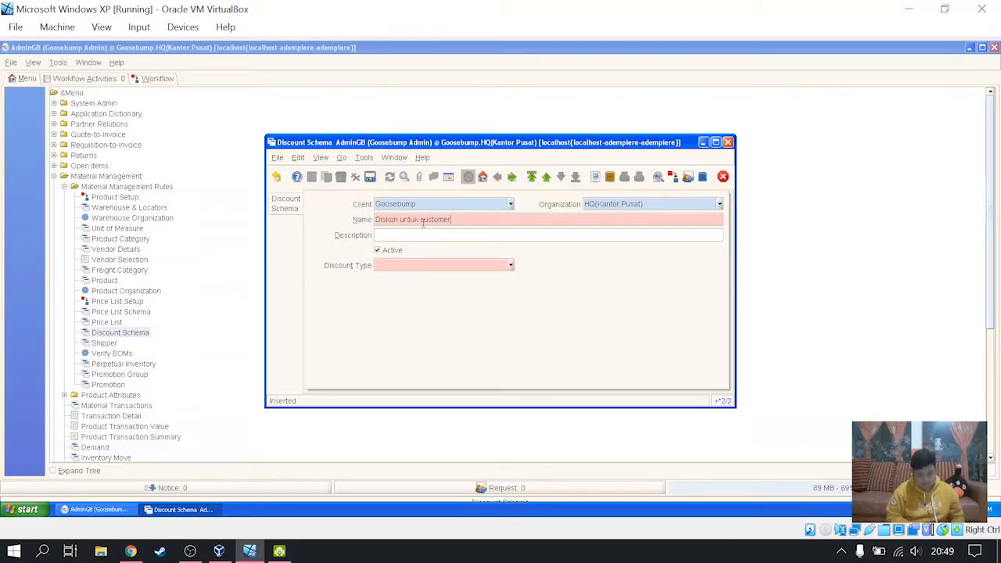
{"action": "type", "text": "(20"}
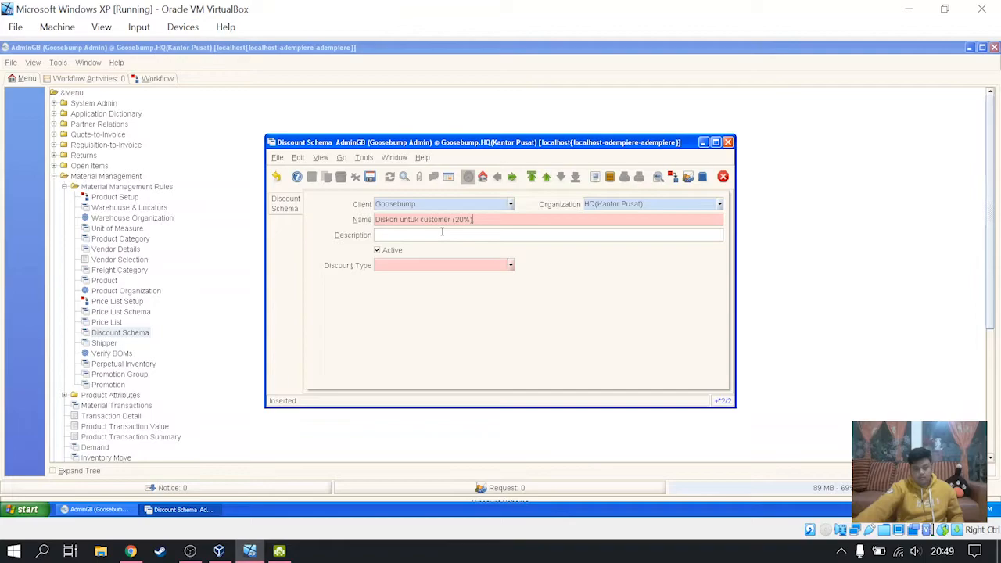
- Enter the discount schema description "Kabar gembira untuk customer"
{"action": "left_click", "coordinate": [442, 234]}
{"action": "type", "text": "Kabar"}
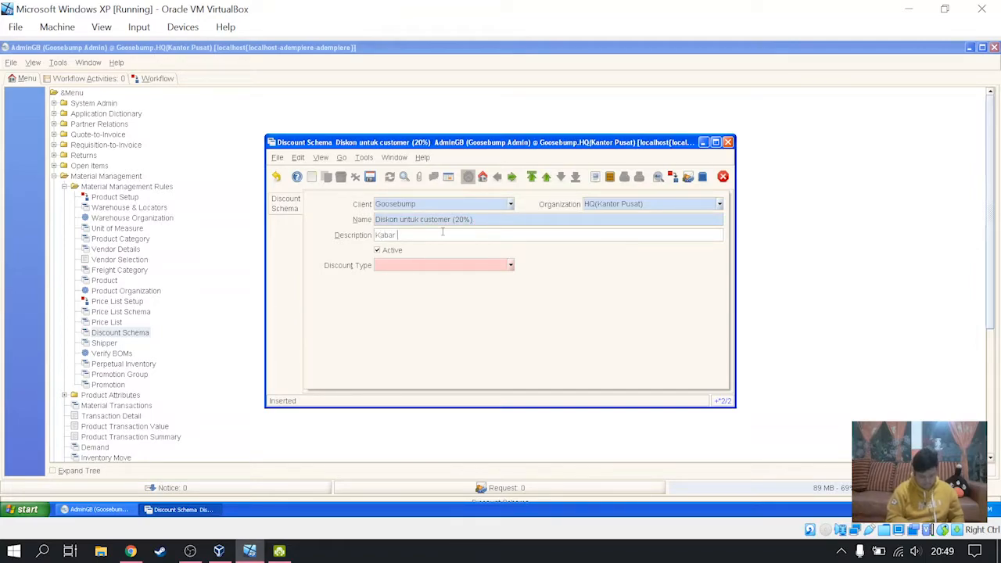
{"action": "type", "text": " gembira untu"}
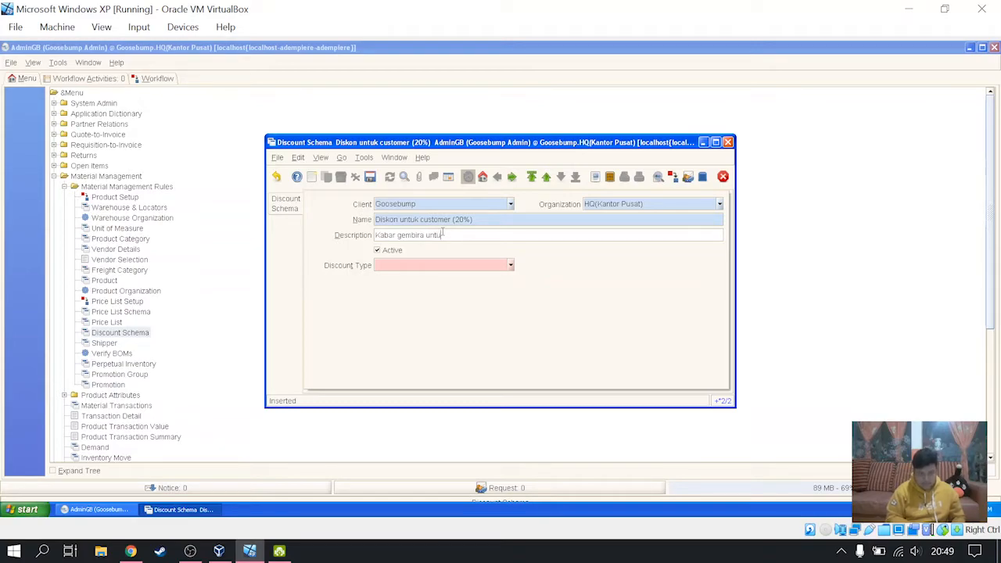
{"action": "type", "text": "k c"}
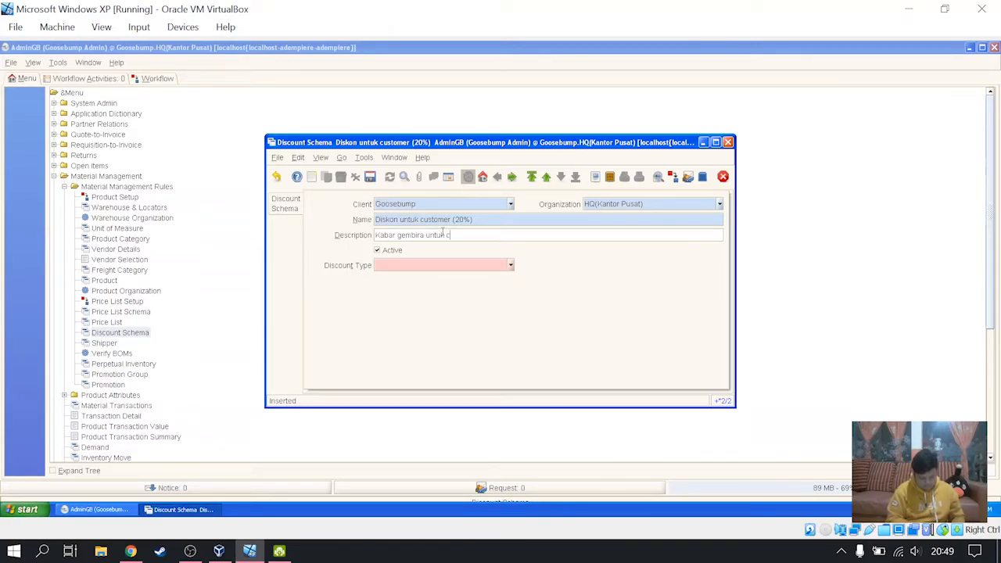
{"action": "type", "text": "ustomer"}
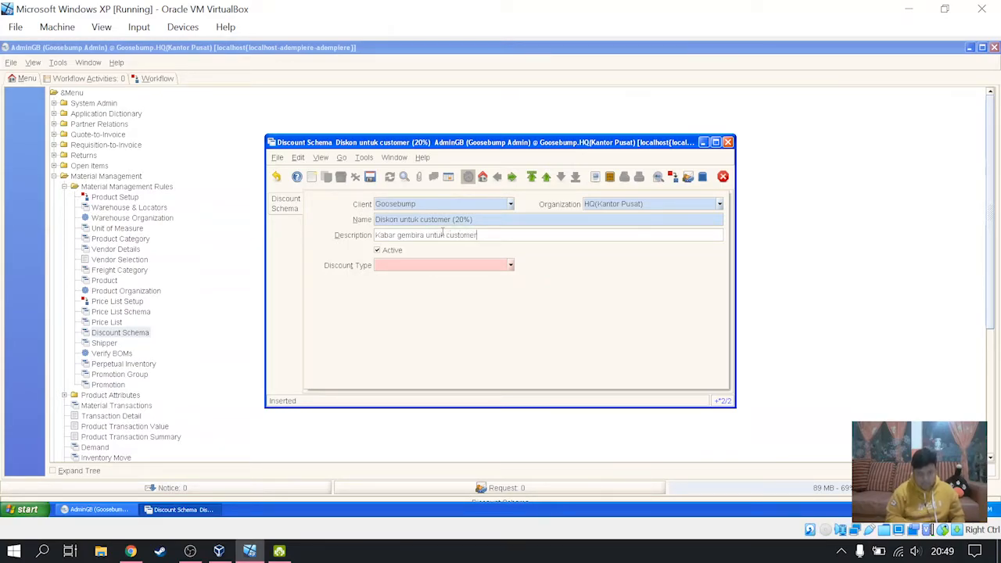
- Set the discount type to Flat Percent with a flat discount of 20%, then save the record and close the discount schema window
{"action": "left_click", "coordinate": [507, 267]}
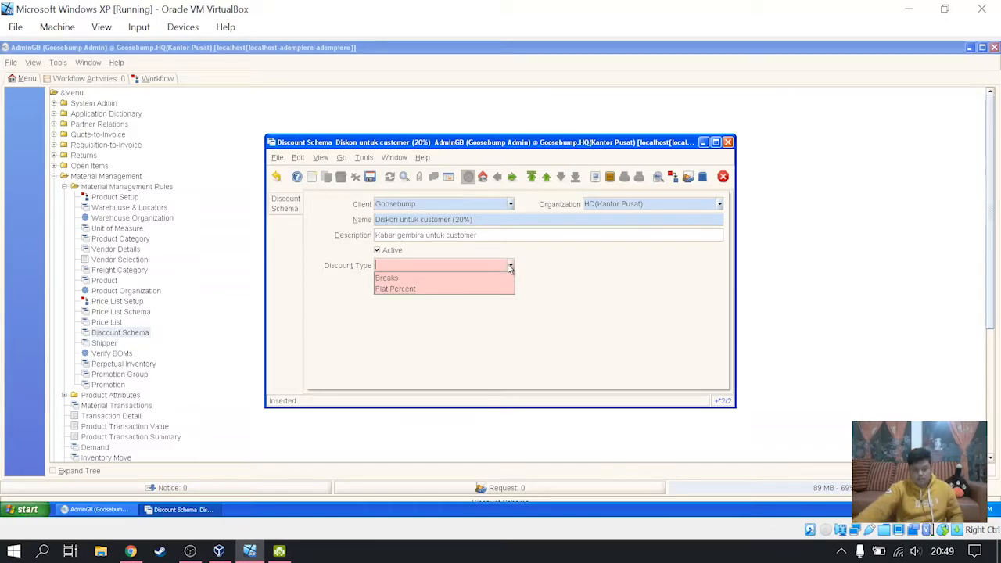
{"action": "left_click", "coordinate": [472, 289]}
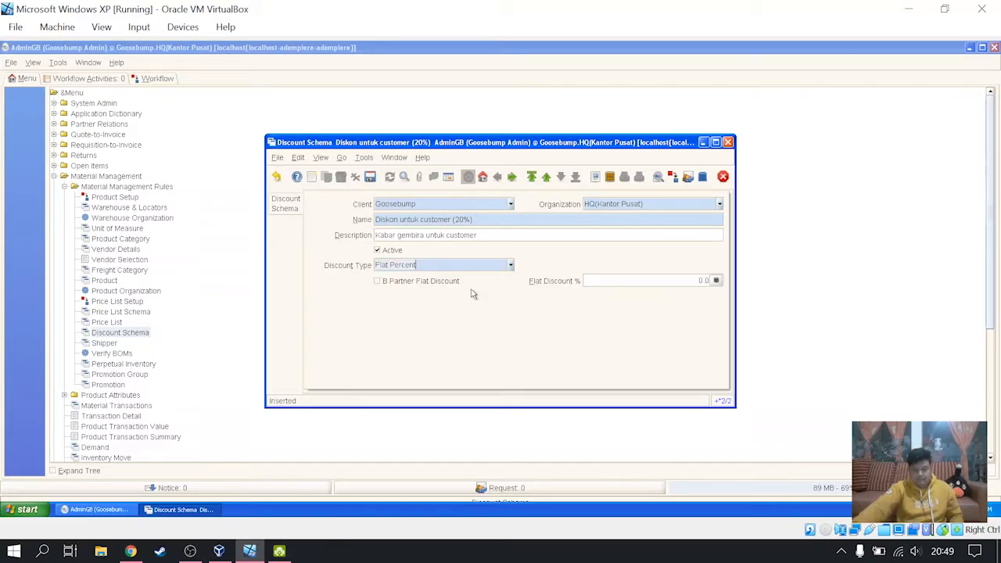
{"action": "left_click", "coordinate": [701, 282]}
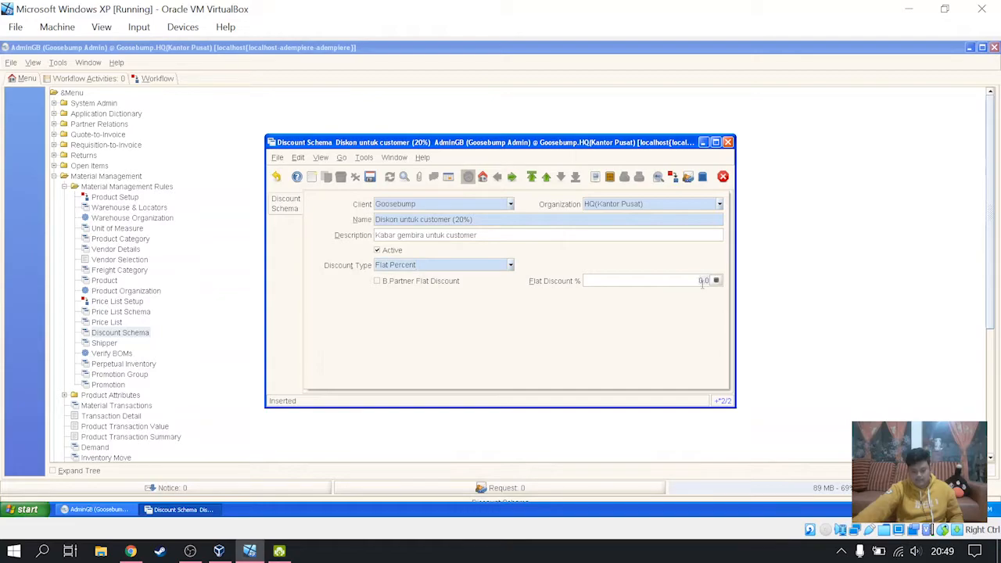
{"action": "left_click", "coordinate": [716, 280]}
{"action": "left_click", "coordinate": [500, 295]}
{"action": "left_click", "coordinate": [485, 308]}
{"action": "left_click", "coordinate": [521, 310]}
{"action": "left_click", "coordinate": [371, 177]}
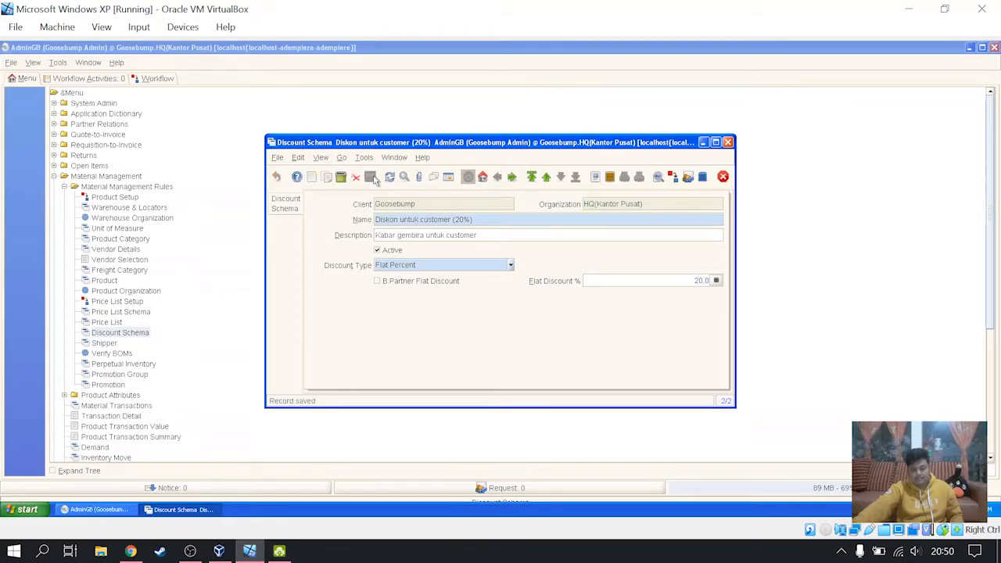
{"action": "left_click", "coordinate": [722, 176]}
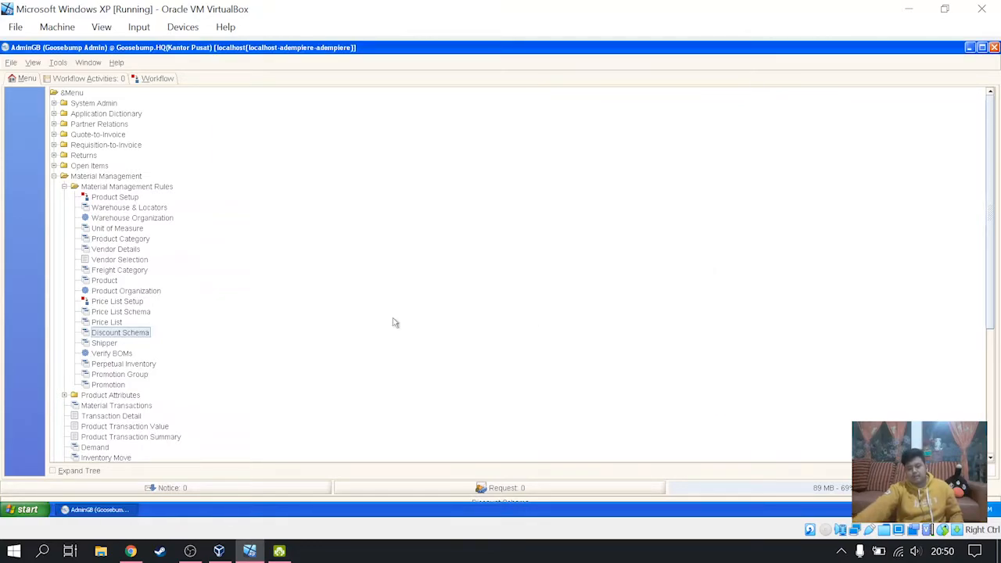
- Open the Business Partner records from the Business Partner Rules under Partner Relations
{"action": "left_click", "coordinate": [56, 178]}
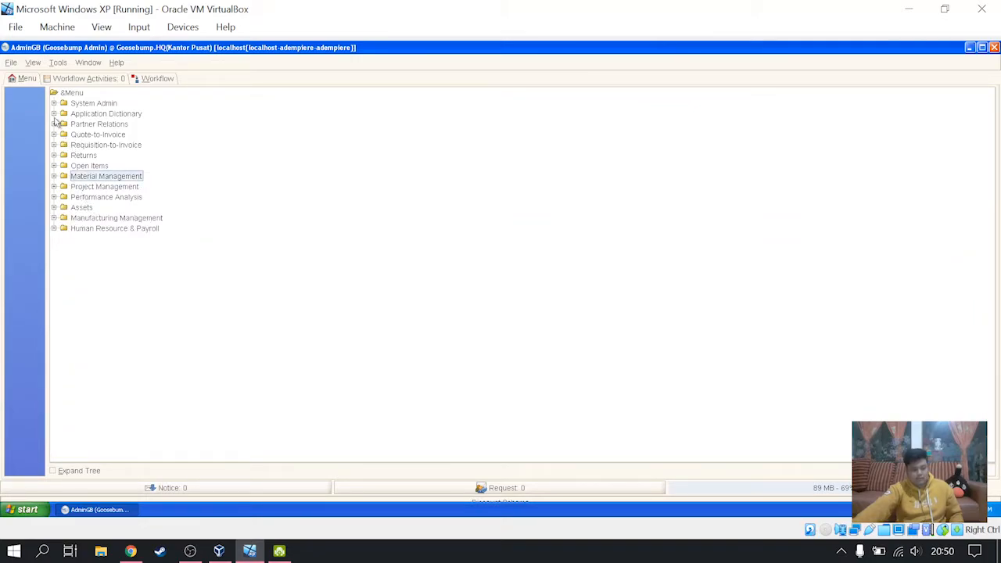
{"action": "left_click", "coordinate": [53, 124]}
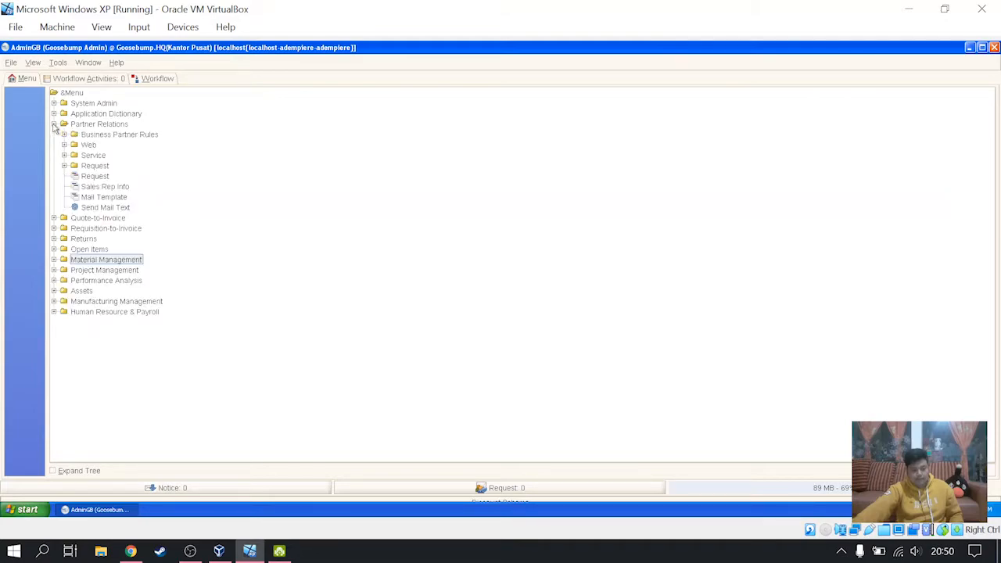
{"action": "left_click", "coordinate": [64, 135]}
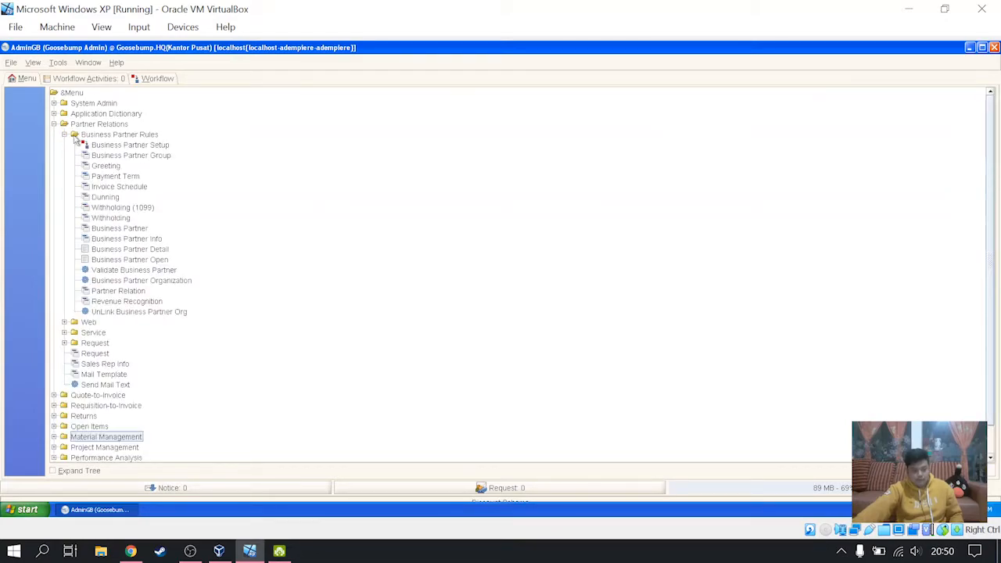
{"action": "left_click", "coordinate": [117, 228]}
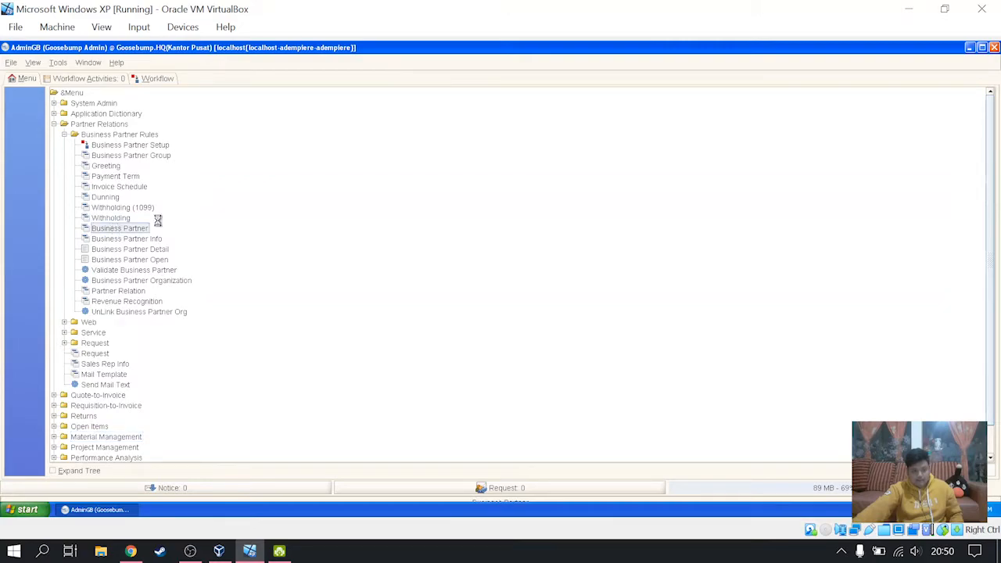
{"action": "left_click", "coordinate": [624, 395]}
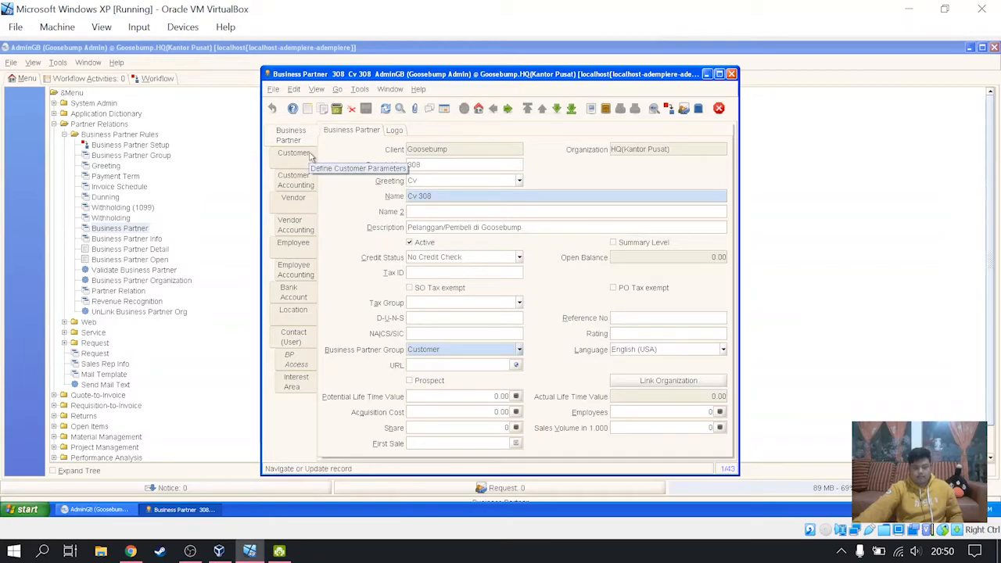
- Select the business partner Cv 3second in the record list and open its customer parameters
{"action": "left_click", "coordinate": [310, 156]}
{"action": "left_click", "coordinate": [298, 138]}
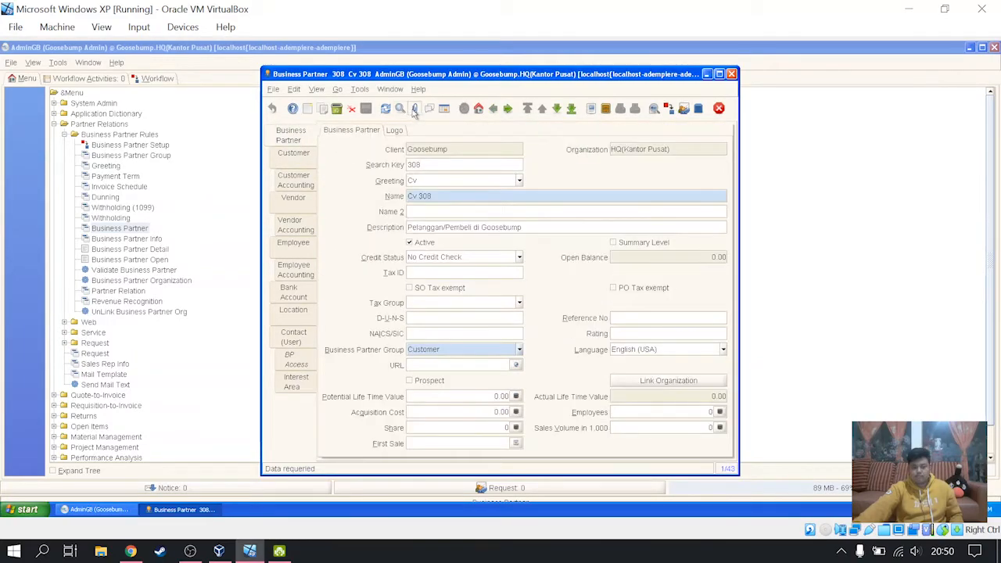
{"action": "left_click", "coordinate": [444, 109]}
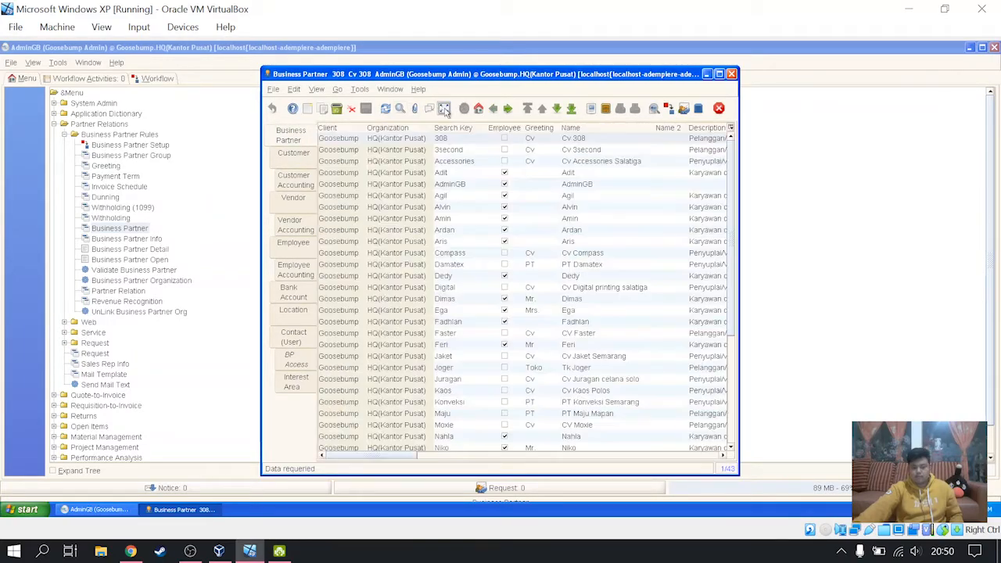
{"action": "left_click", "coordinate": [589, 150]}
{"action": "left_click", "coordinate": [444, 109]}
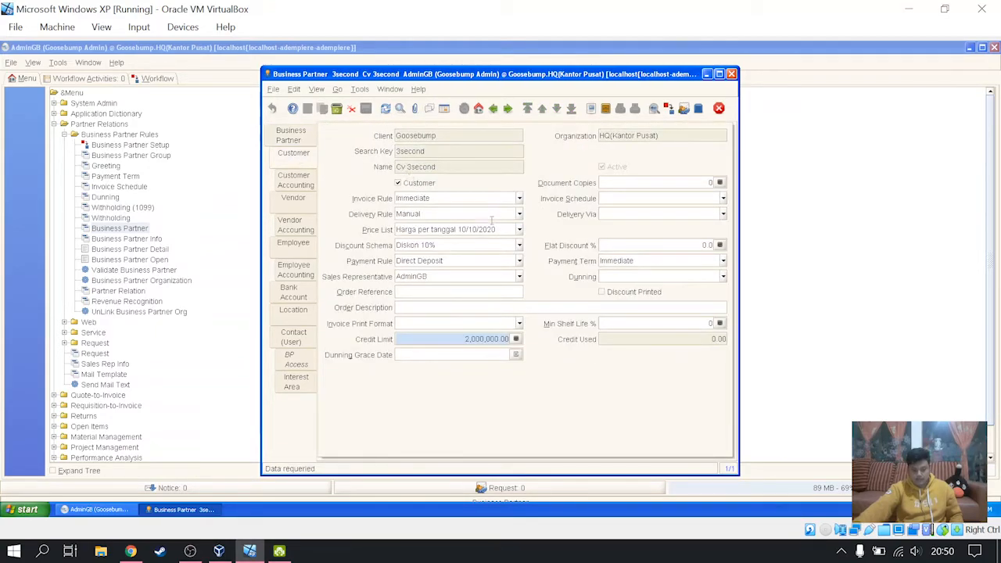
- Assign Cv 3second the price list "Harga per tanggal 30/10/2020" and the discount schema "Diskon untuk customer (20%)", and save the record
{"action": "left_click", "coordinate": [519, 229]}
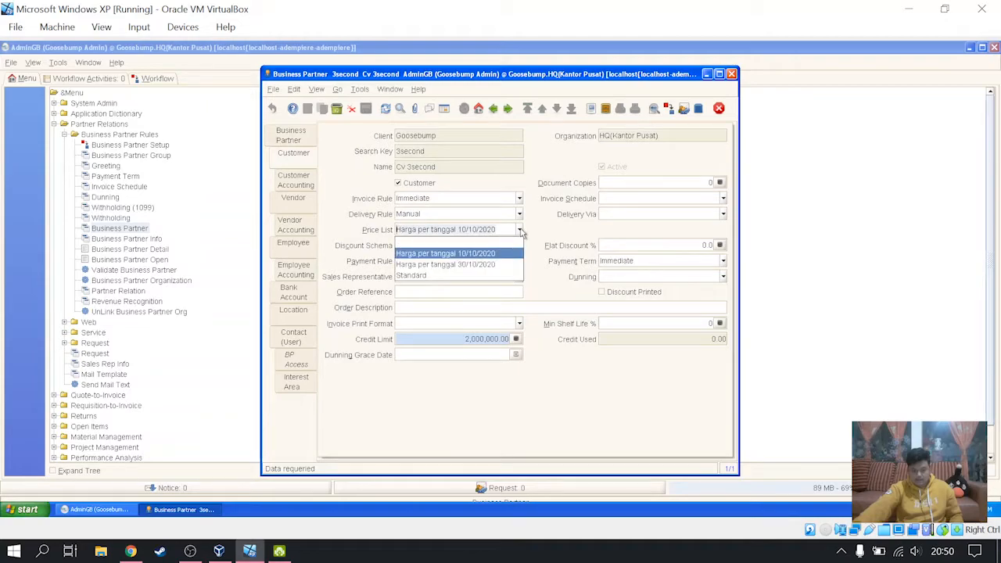
{"action": "left_click", "coordinate": [503, 267]}
{"action": "left_click", "coordinate": [519, 245]}
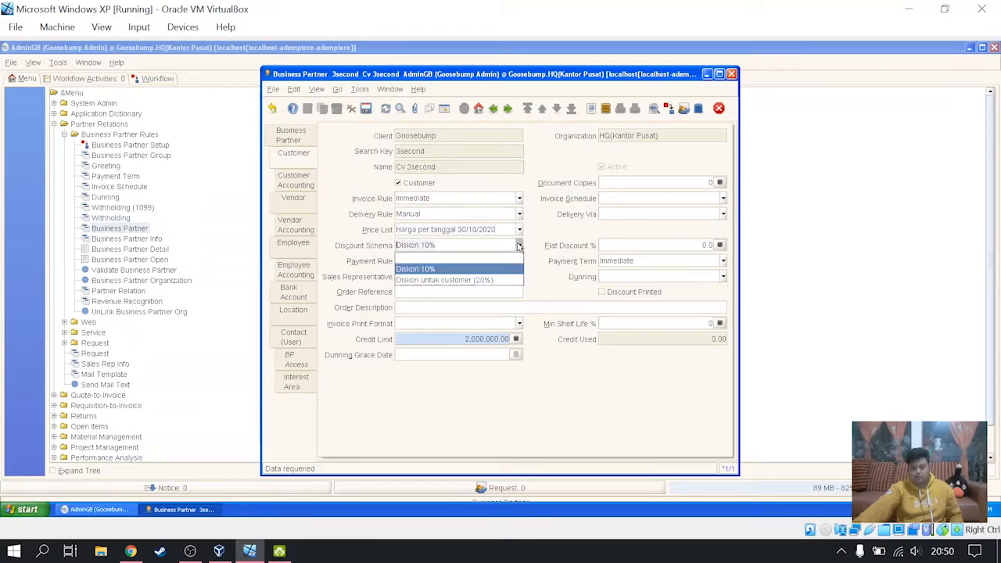
{"action": "left_click", "coordinate": [443, 283]}
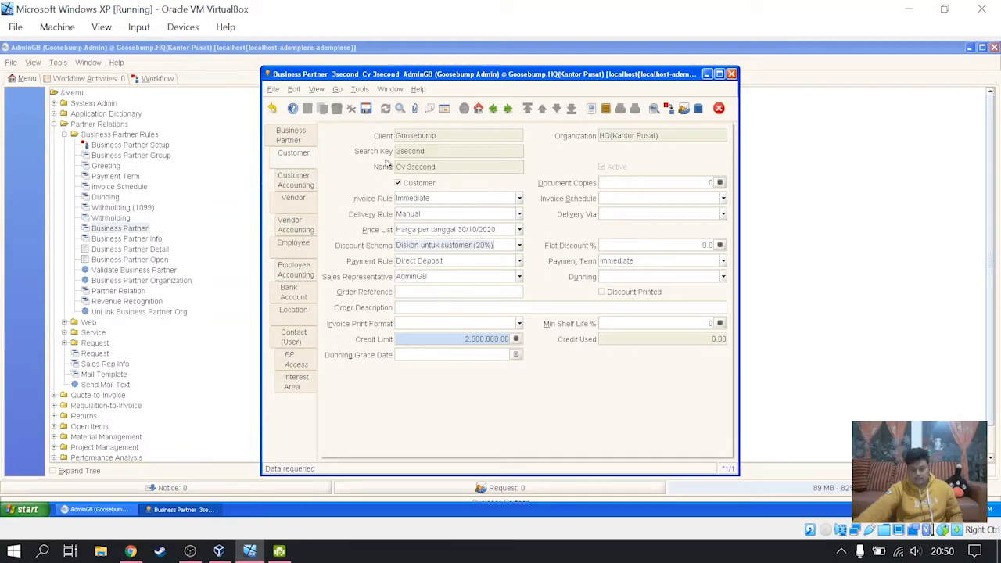
{"action": "left_click", "coordinate": [365, 107]}
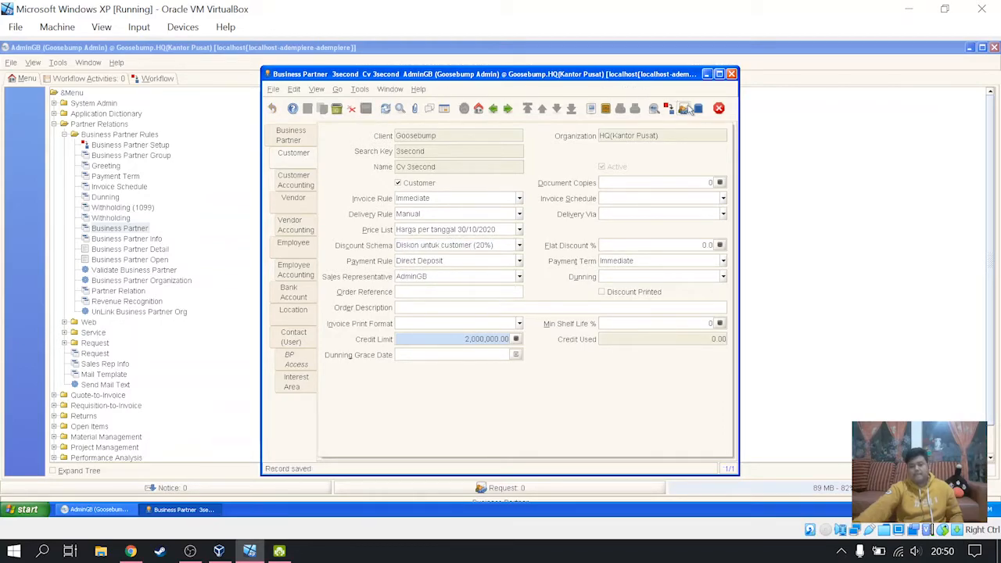
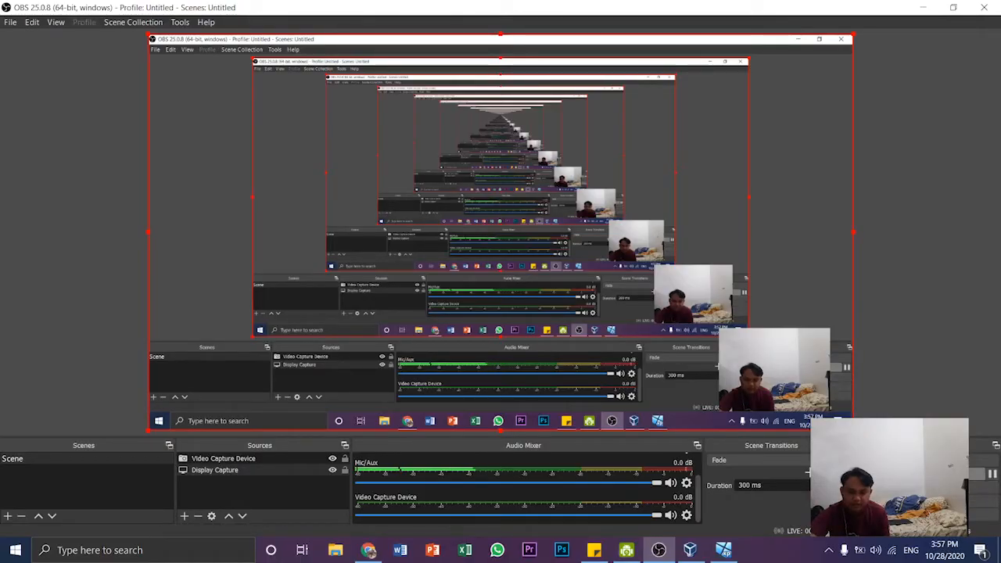
- Review the business partner groups under Business Partner Rules, then close their window
{"action": "left_click", "coordinate": [923, 7]}
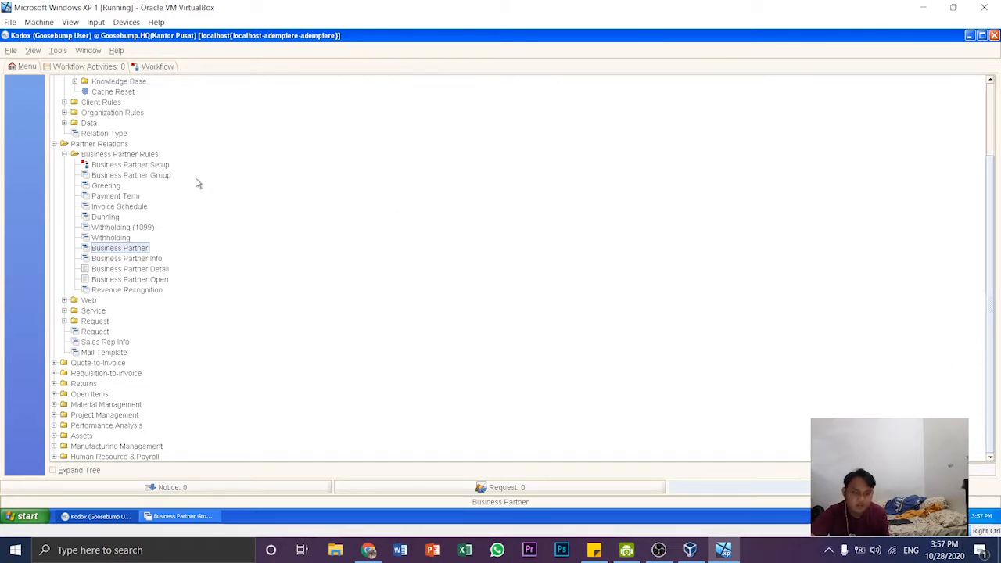
{"action": "left_click", "coordinate": [142, 179]}
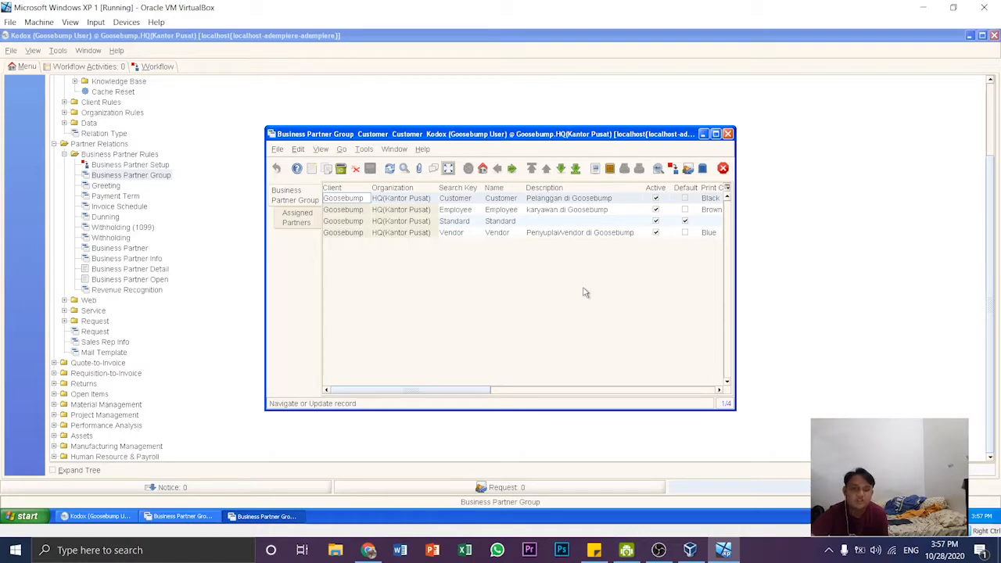
{"action": "left_click", "coordinate": [728, 135]}
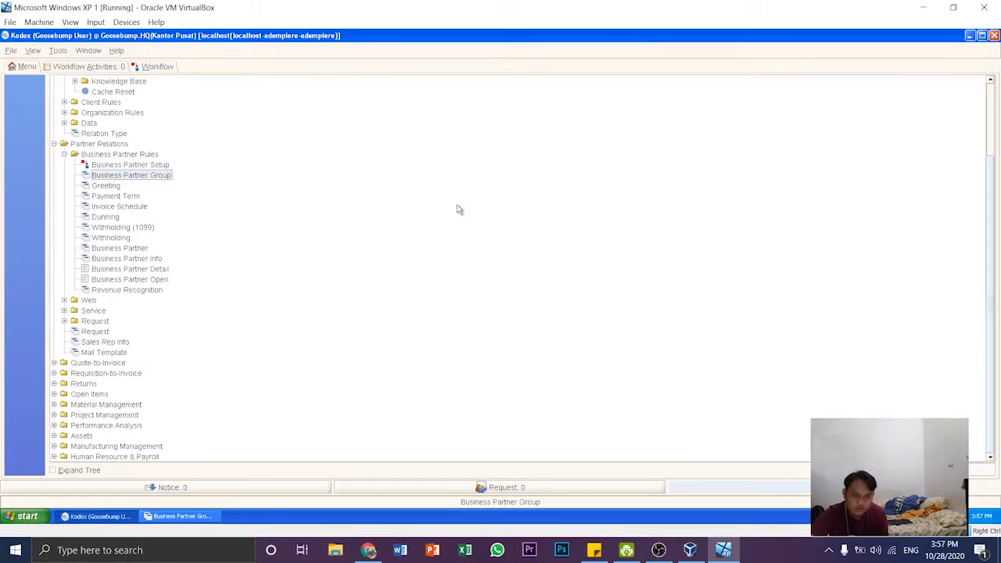
- Create a new business partner record with the employee's name as both name and search key, and the greeting Mr
{"action": "left_click", "coordinate": [143, 250]}
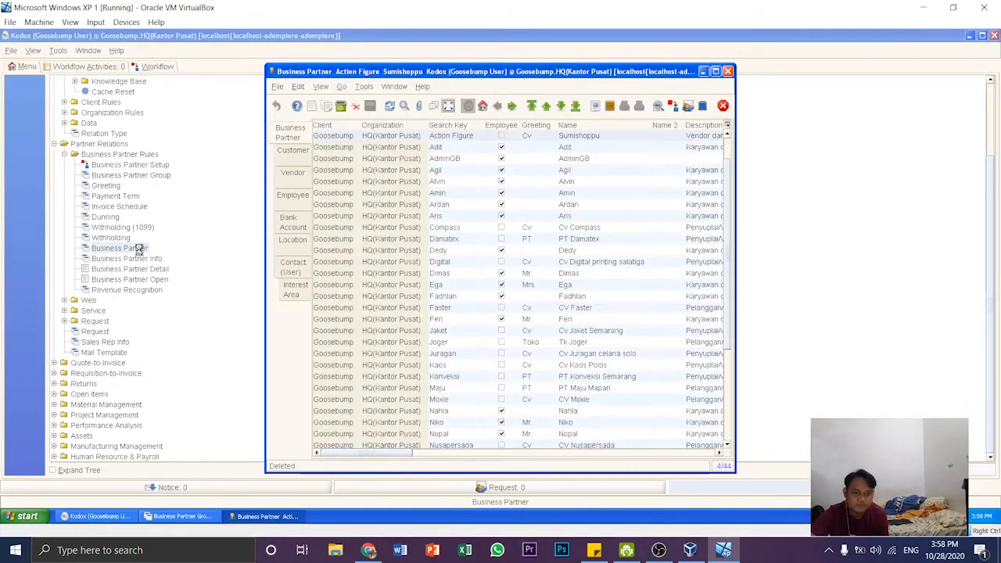
{"action": "left_click", "coordinate": [449, 105]}
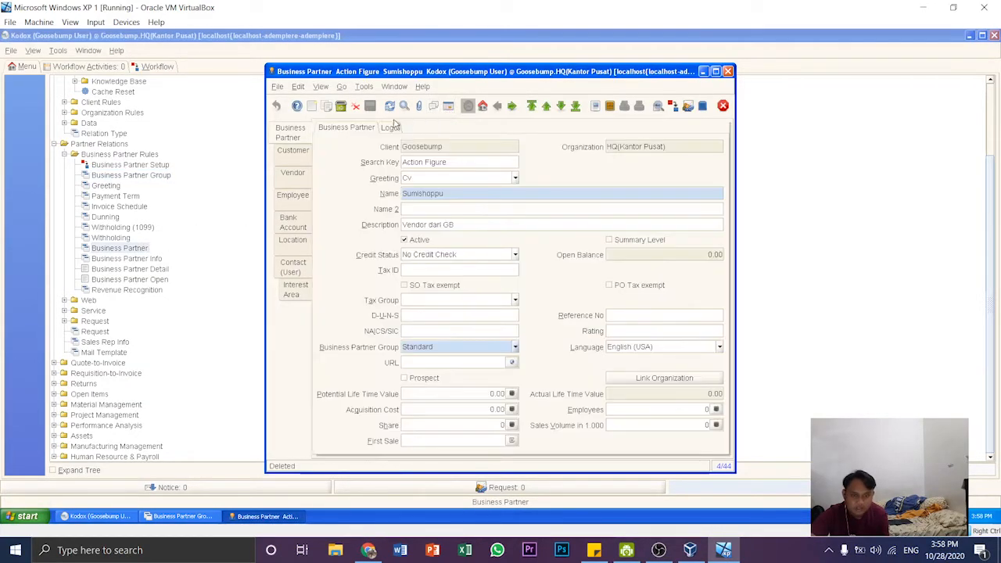
{"action": "left_click", "coordinate": [312, 110]}
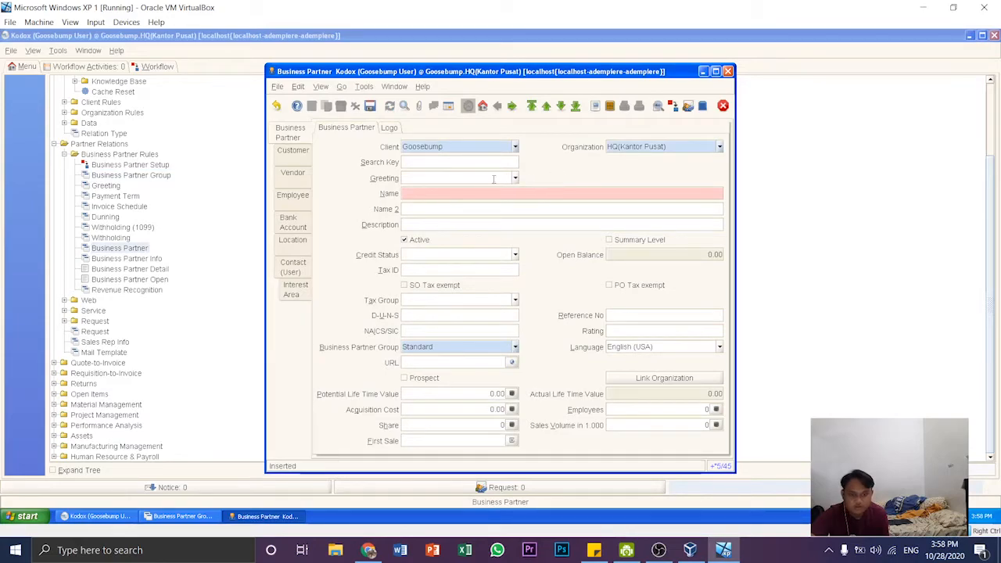
{"action": "left_click", "coordinate": [446, 193]}
{"action": "type", "text": "kodox"}
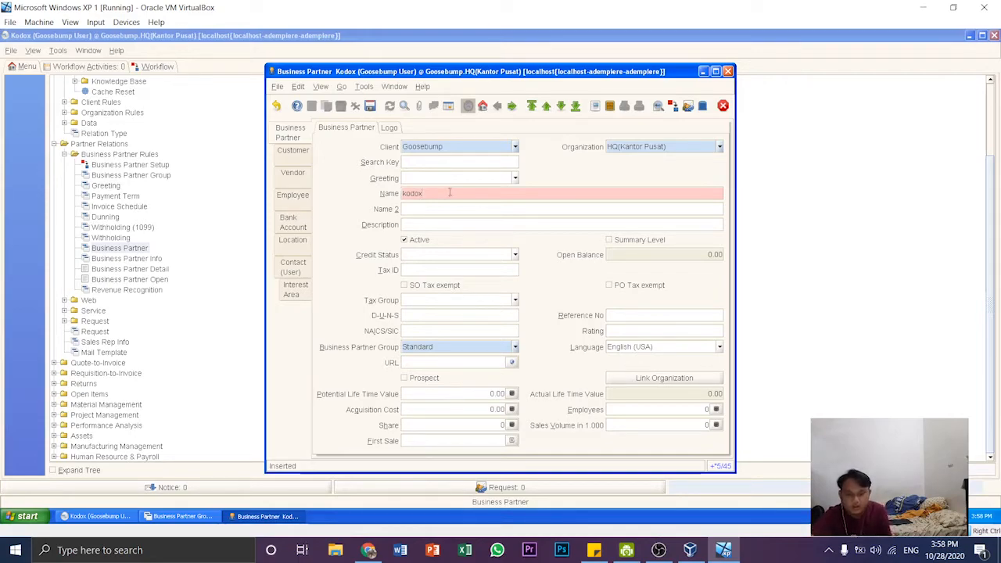
{"action": "left_click", "coordinate": [516, 179]}
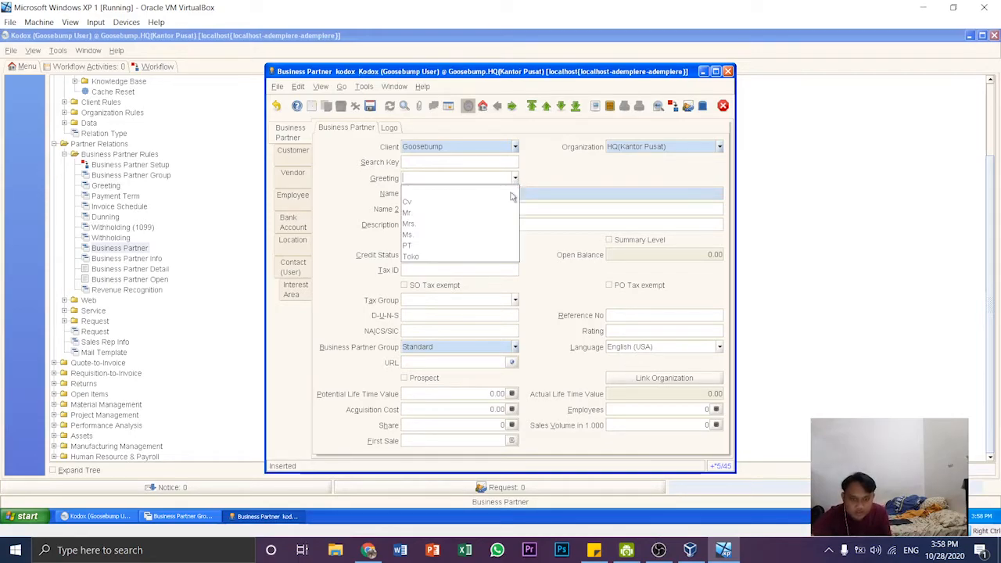
{"action": "left_click", "coordinate": [424, 213]}
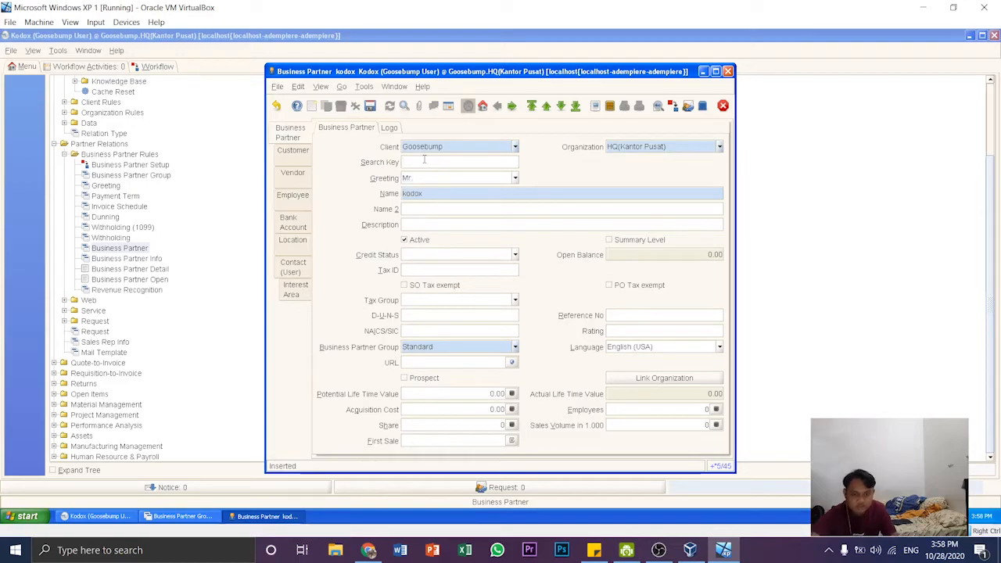
{"action": "type", "text": "kodox"}
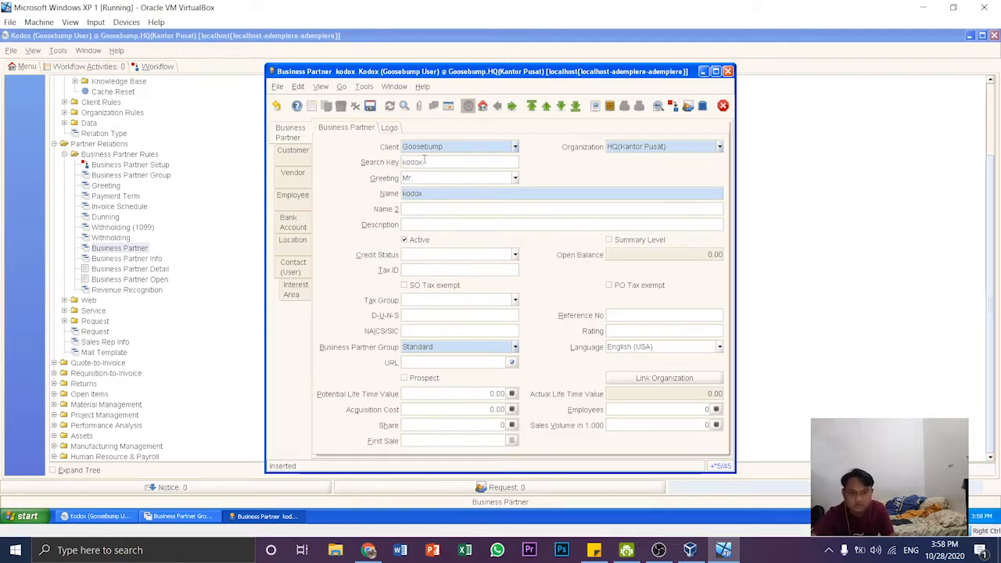
- Describe the new partner as "karyawan di Pt goosebump", set credit status No Credit Check and partner group Employee, and save the record
{"action": "left_click", "coordinate": [451, 226]}
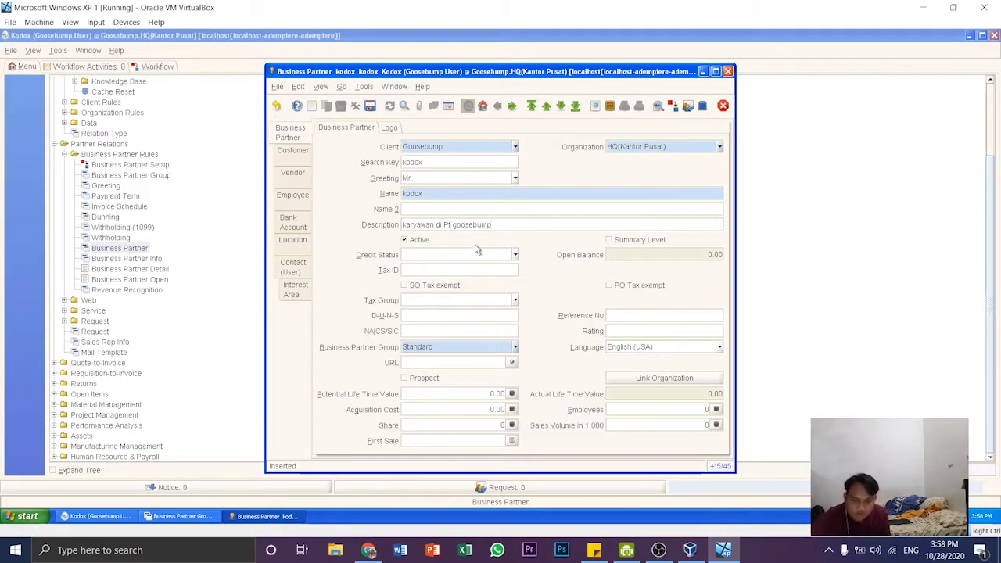
{"action": "left_click", "coordinate": [515, 255]}
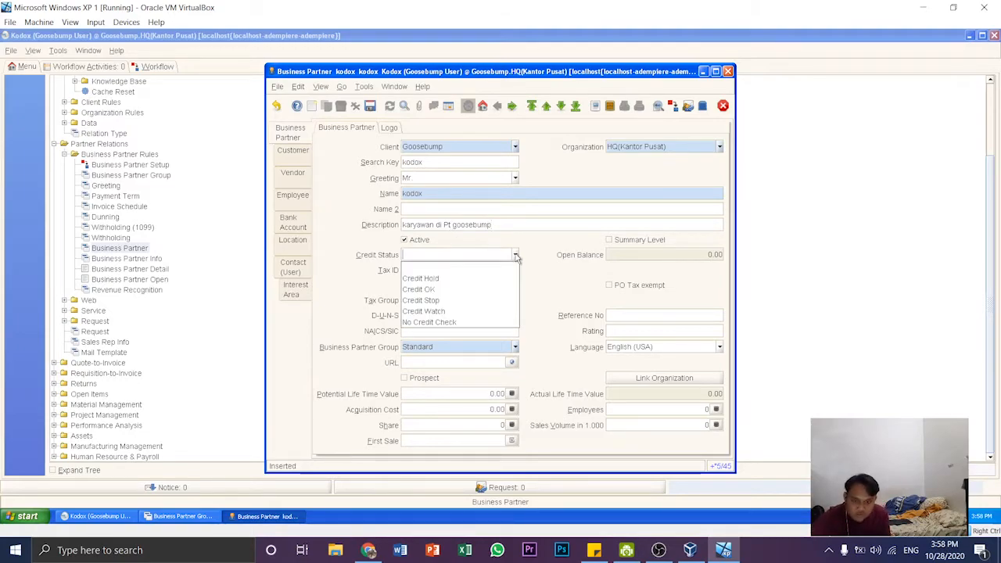
{"action": "left_click", "coordinate": [452, 322]}
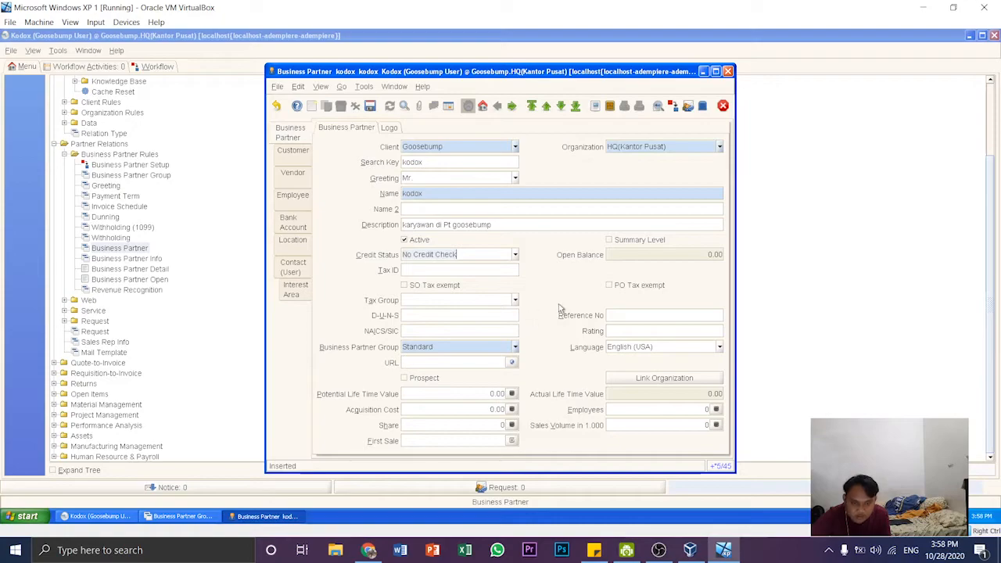
{"action": "left_click", "coordinate": [512, 346]}
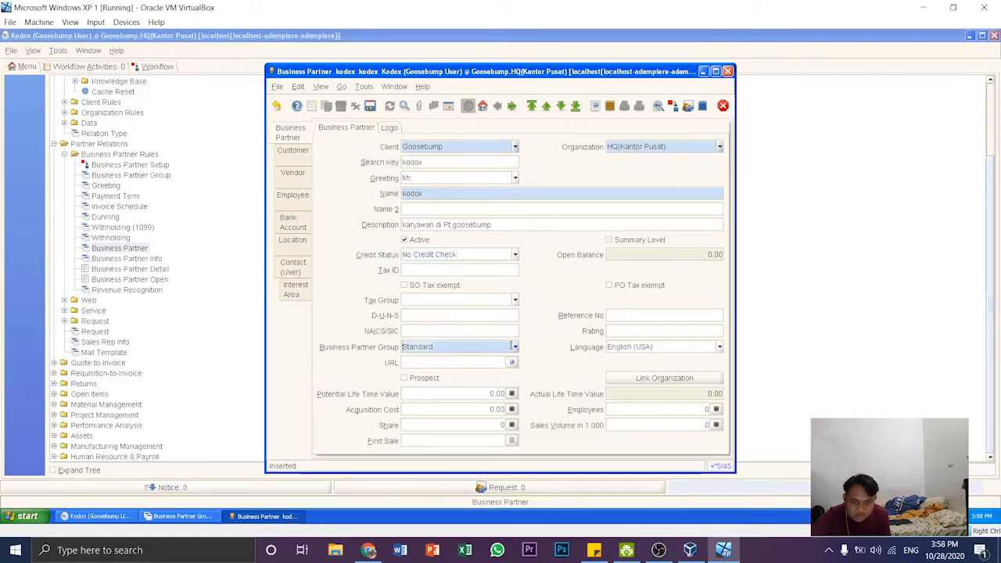
{"action": "left_click", "coordinate": [511, 346]}
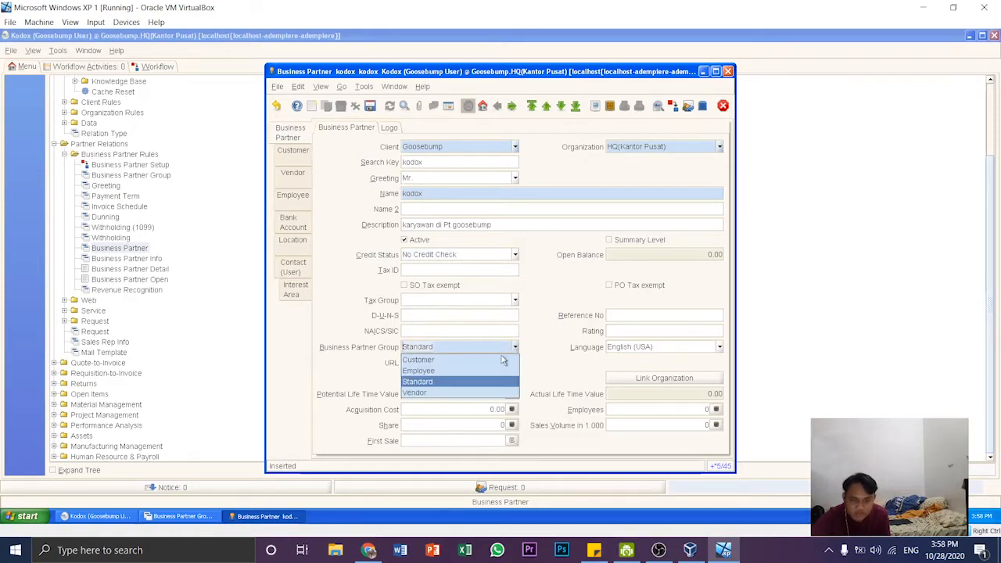
{"action": "left_click", "coordinate": [451, 368]}
{"action": "left_click", "coordinate": [370, 106]}
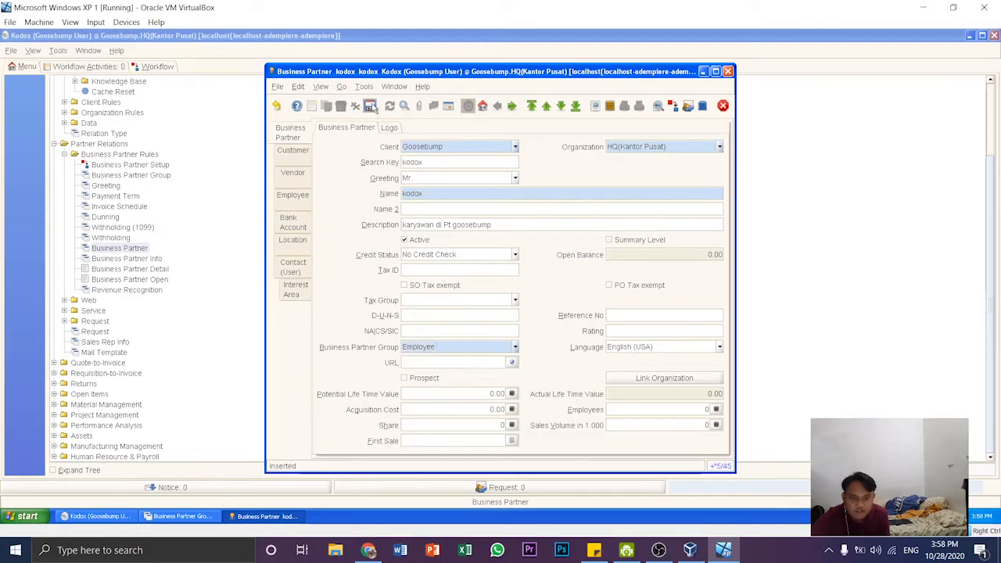
- Mark the new business partner as an employee in its employee parameters and save the record
{"action": "left_click", "coordinate": [298, 199]}
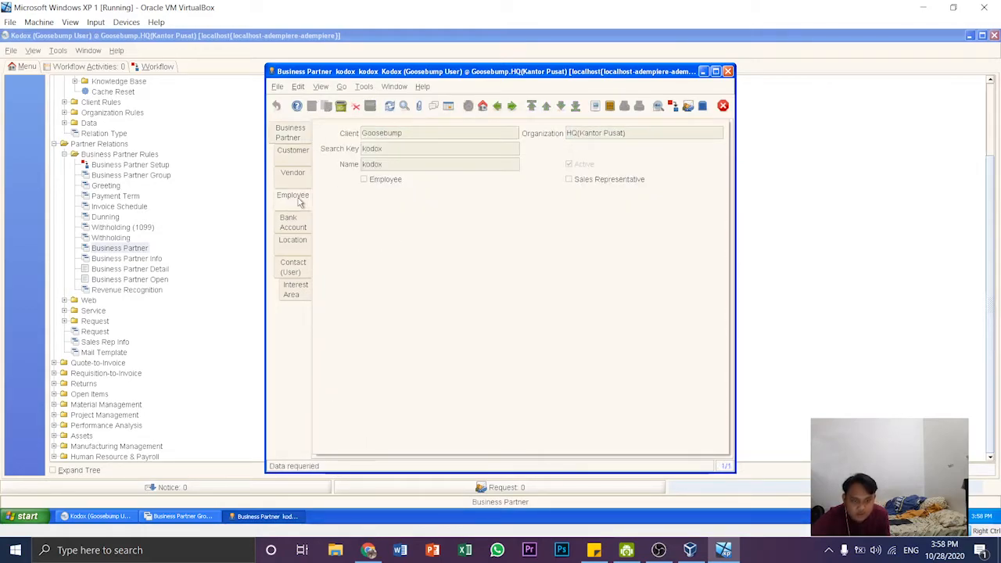
{"action": "left_click", "coordinate": [365, 181]}
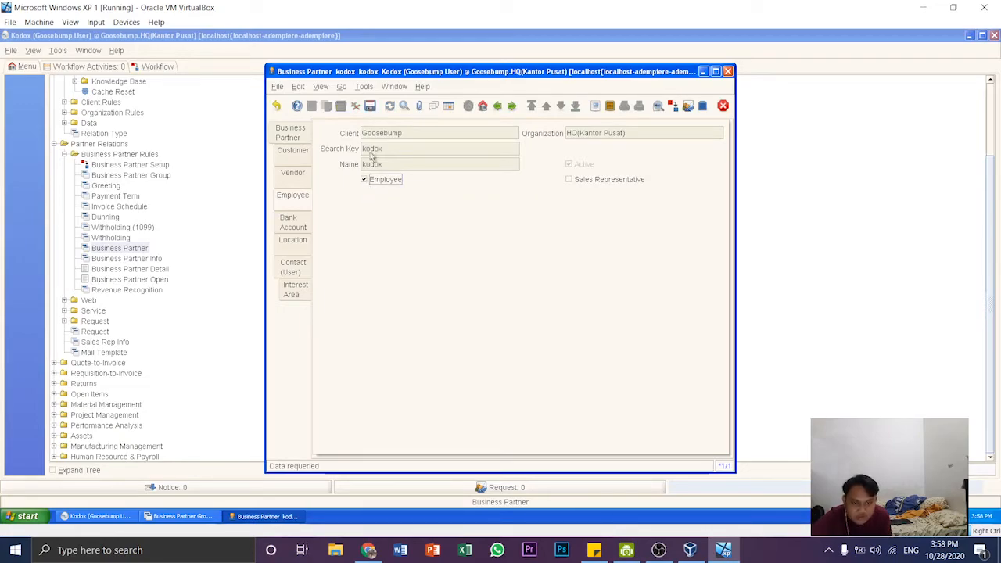
{"action": "left_click", "coordinate": [370, 106]}
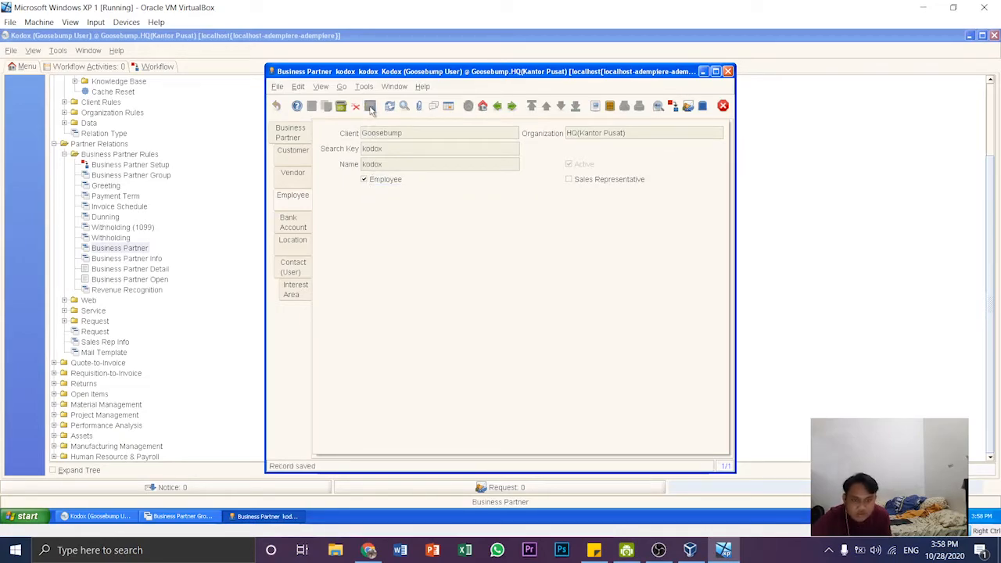
- Create another business partner record with "supreme" as both name and search key, and the greeting Cv
{"action": "left_click", "coordinate": [304, 139]}
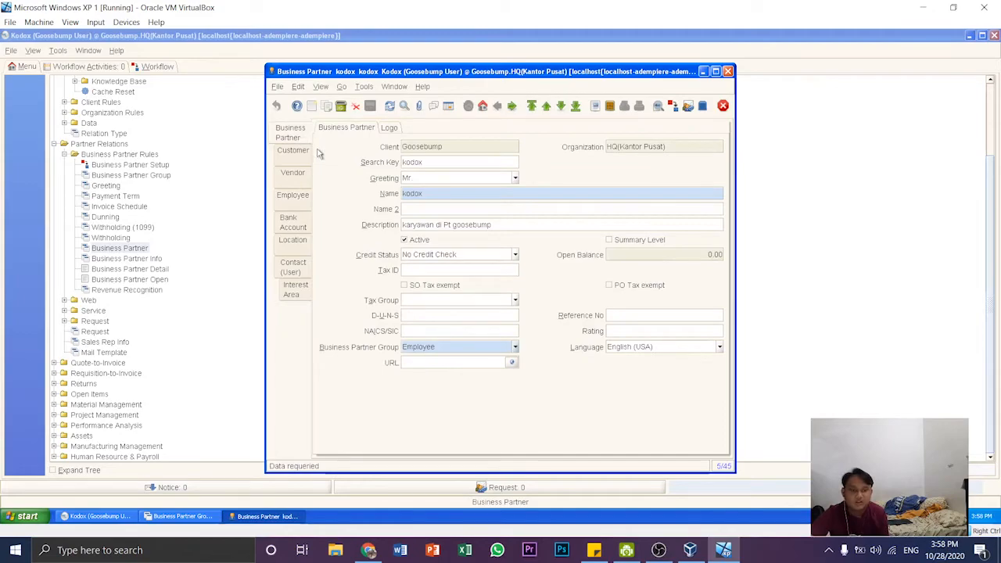
{"action": "left_click", "coordinate": [311, 106]}
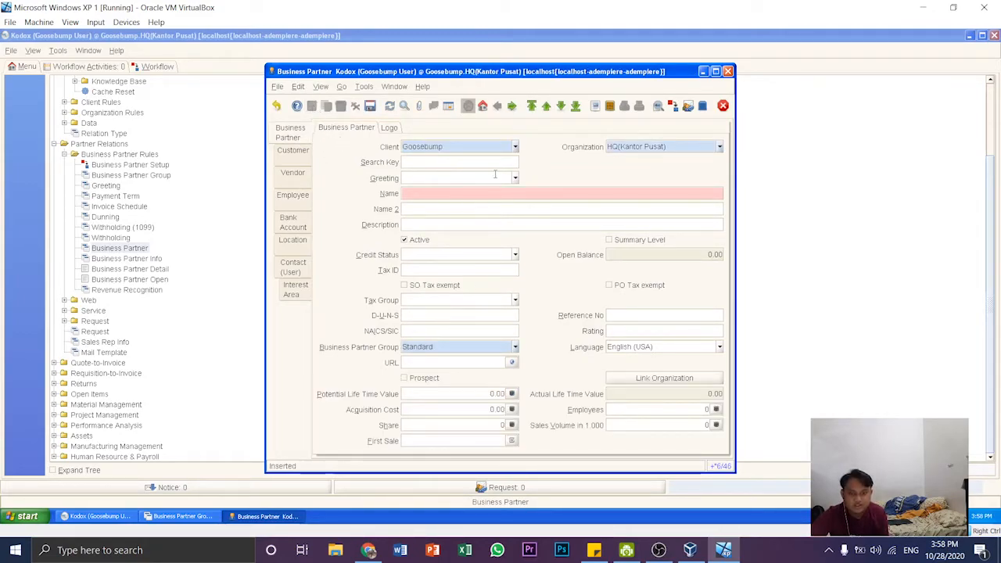
{"action": "left_click", "coordinate": [435, 194]}
{"action": "type", "text": "supreme"}
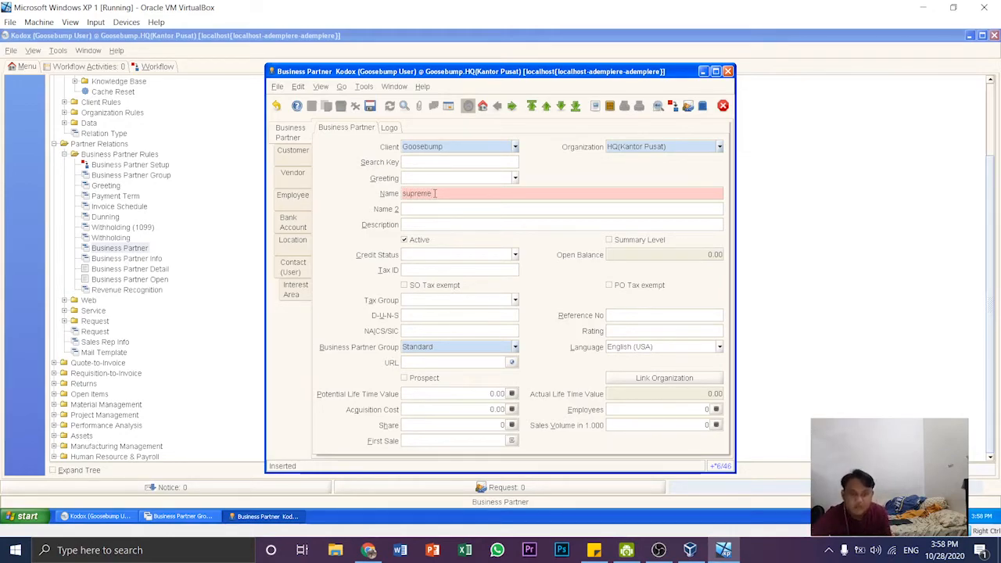
{"action": "left_click", "coordinate": [429, 162]}
{"action": "type", "text": "supreme"}
{"action": "left_click", "coordinate": [515, 179]}
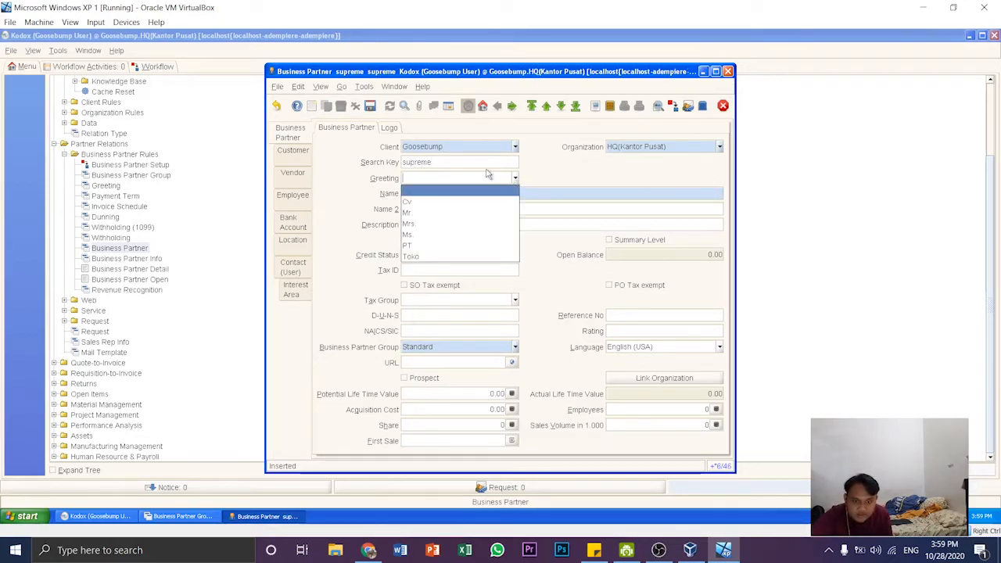
{"action": "left_click", "coordinate": [423, 205]}
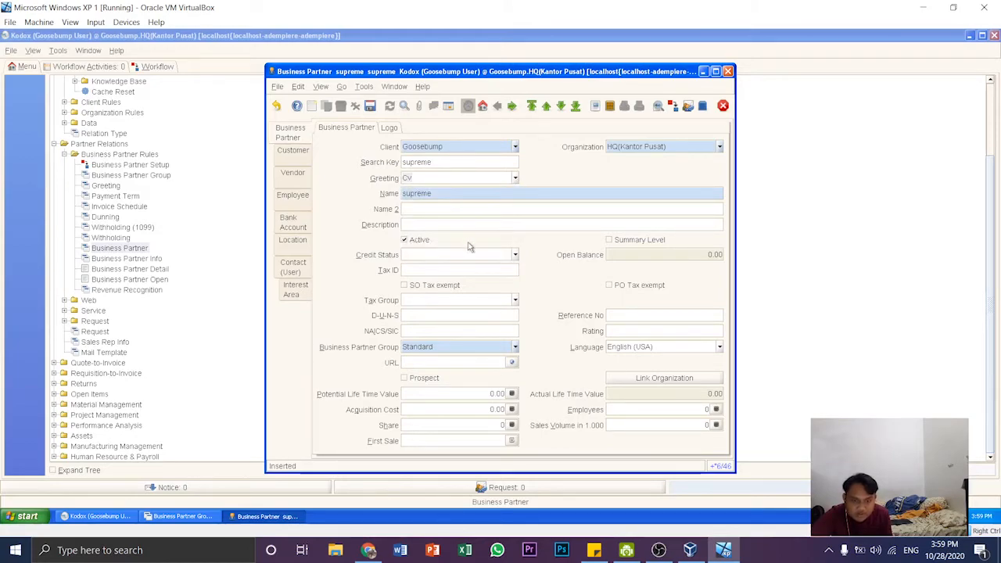
- Describe supreme as "penyuplai di Pt goosebump", set credit status No Credit Check and partner group Vendor, and save the record
{"action": "left_click", "coordinate": [452, 224]}
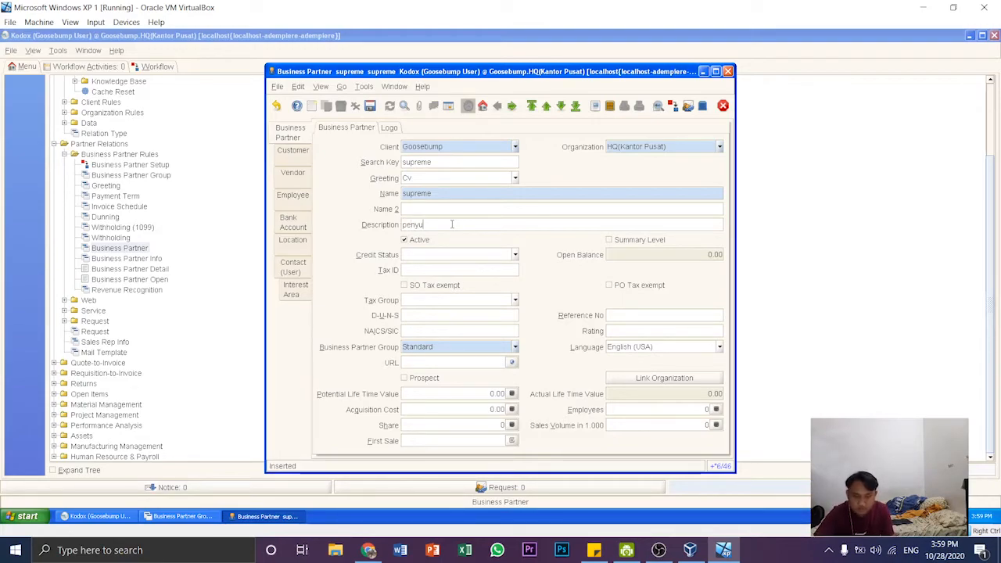
{"action": "type", "text": "penyuplai "}
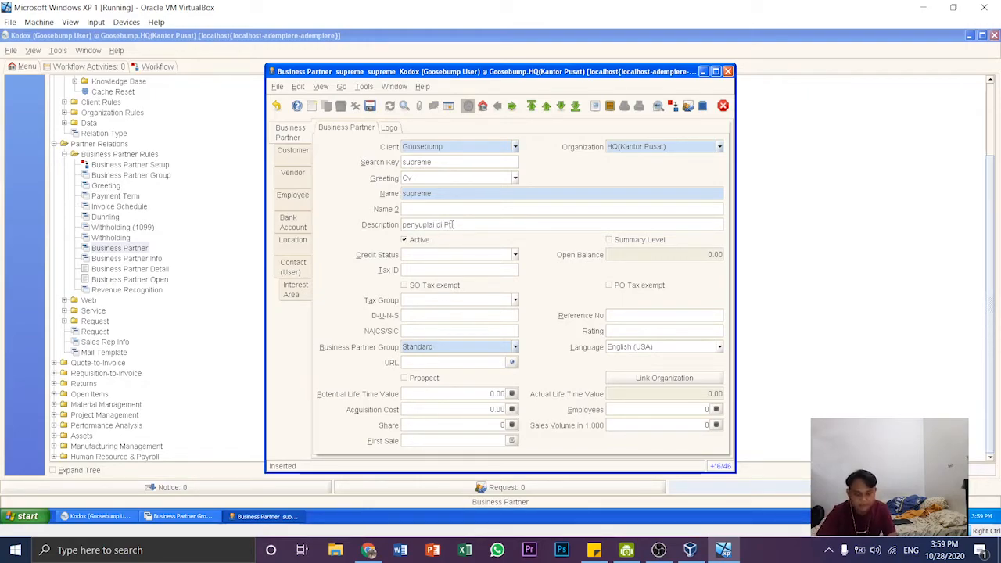
{"action": "type", "text": "di Pt goosebump"}
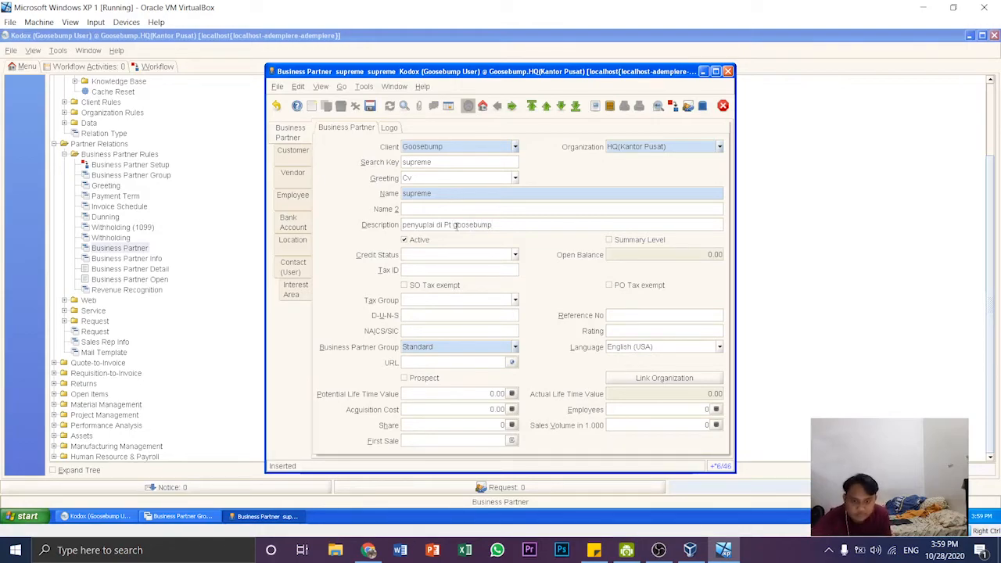
{"action": "left_click", "coordinate": [515, 257]}
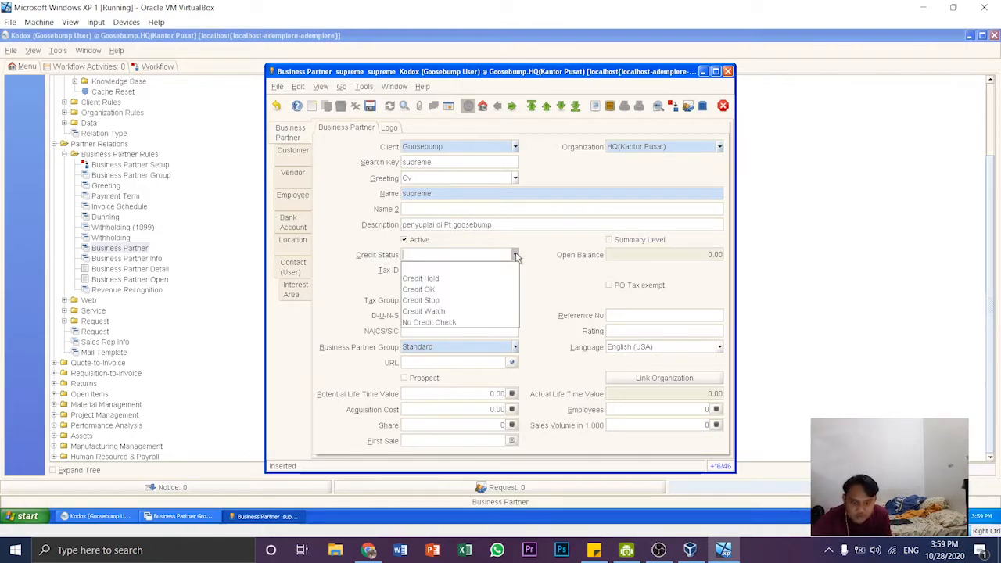
{"action": "left_click", "coordinate": [463, 324]}
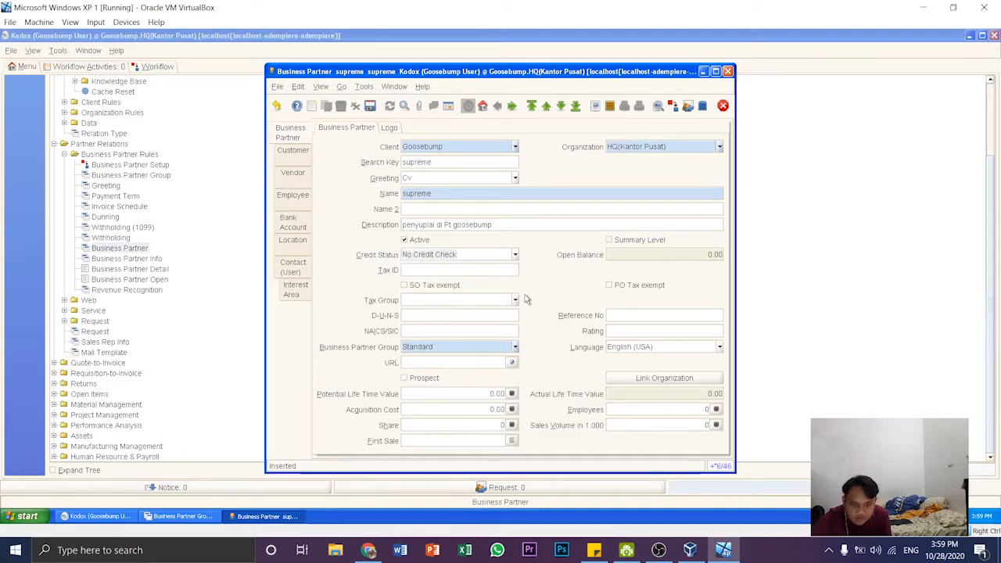
{"action": "left_click", "coordinate": [515, 347]}
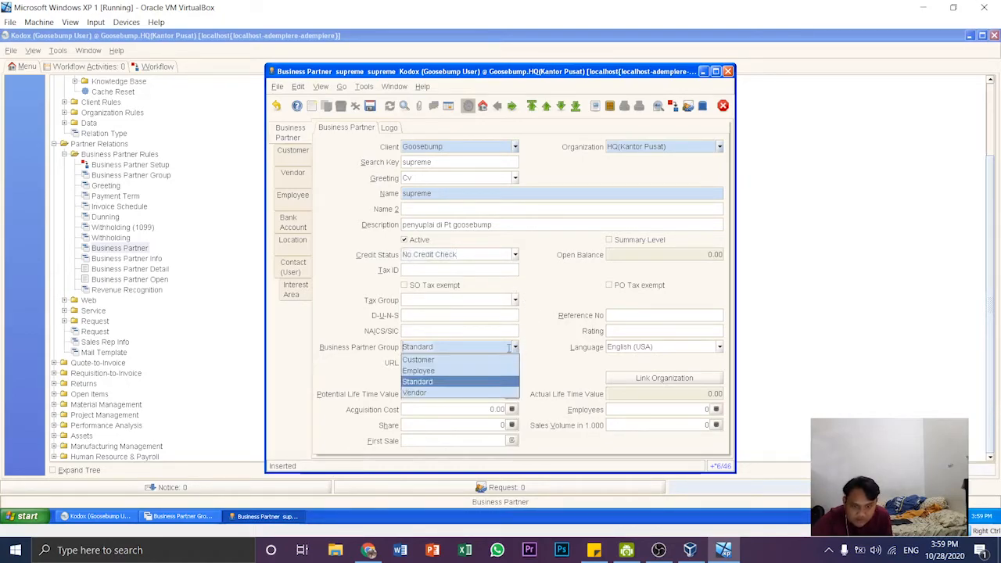
{"action": "left_click", "coordinate": [452, 393]}
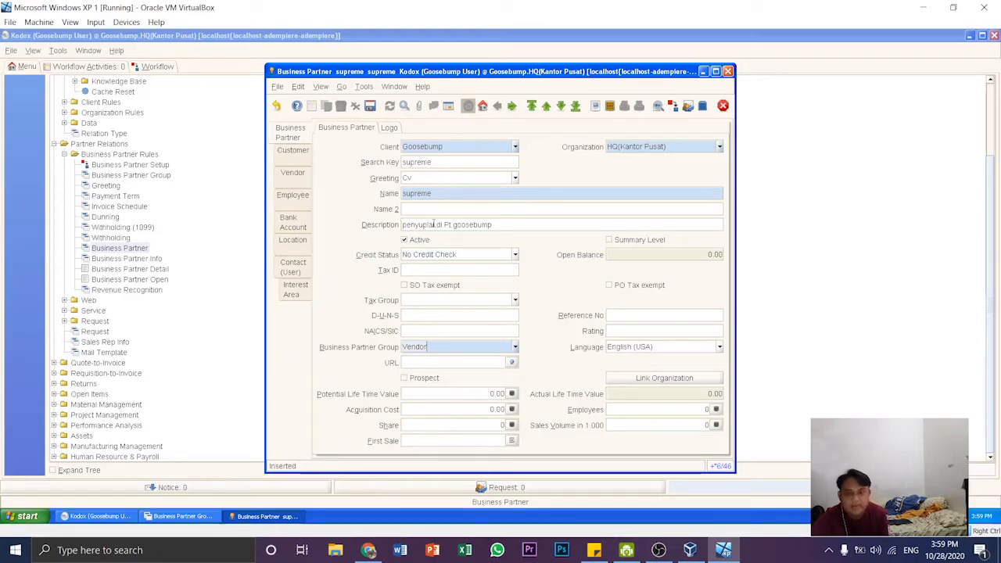
{"action": "left_click", "coordinate": [370, 106]}
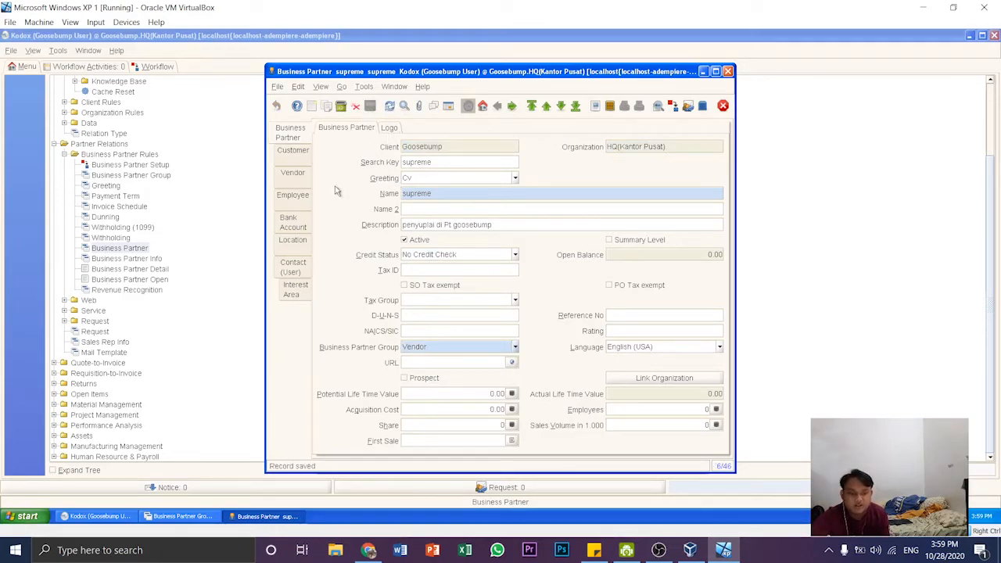
- Mark supreme as a vendor in its vendor parameters and save the record
{"action": "left_click", "coordinate": [302, 179]}
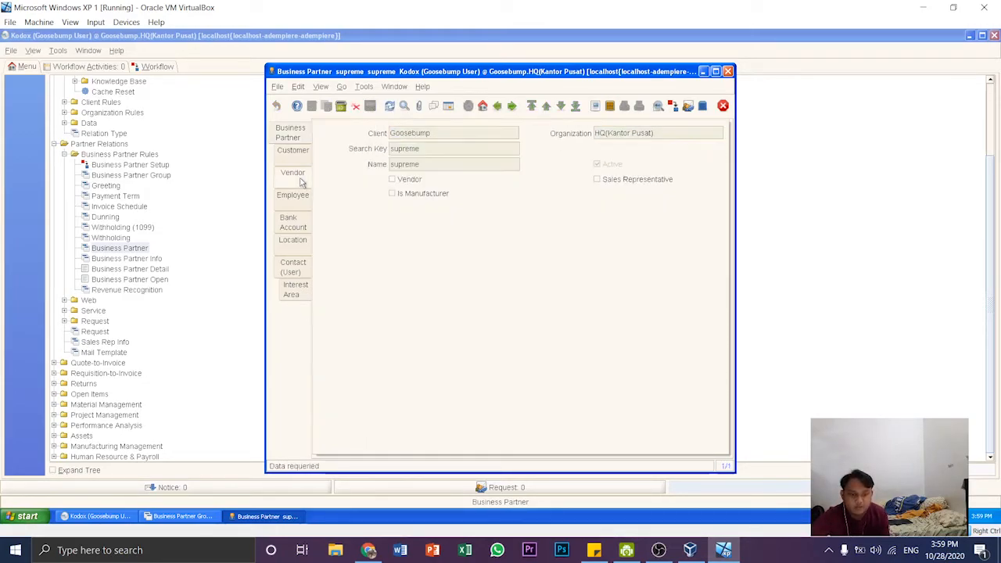
{"action": "left_click", "coordinate": [393, 180]}
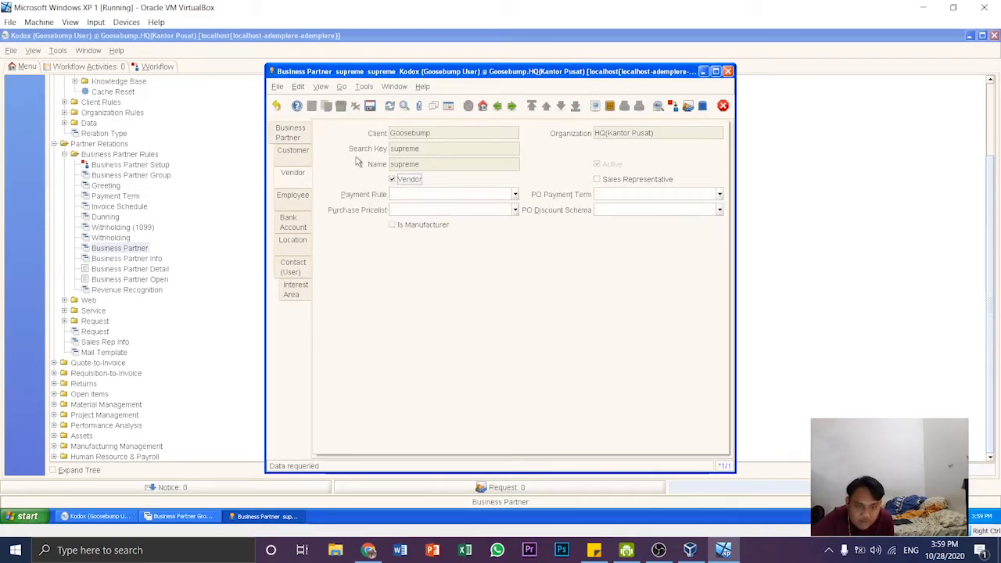
{"action": "left_click", "coordinate": [370, 106]}
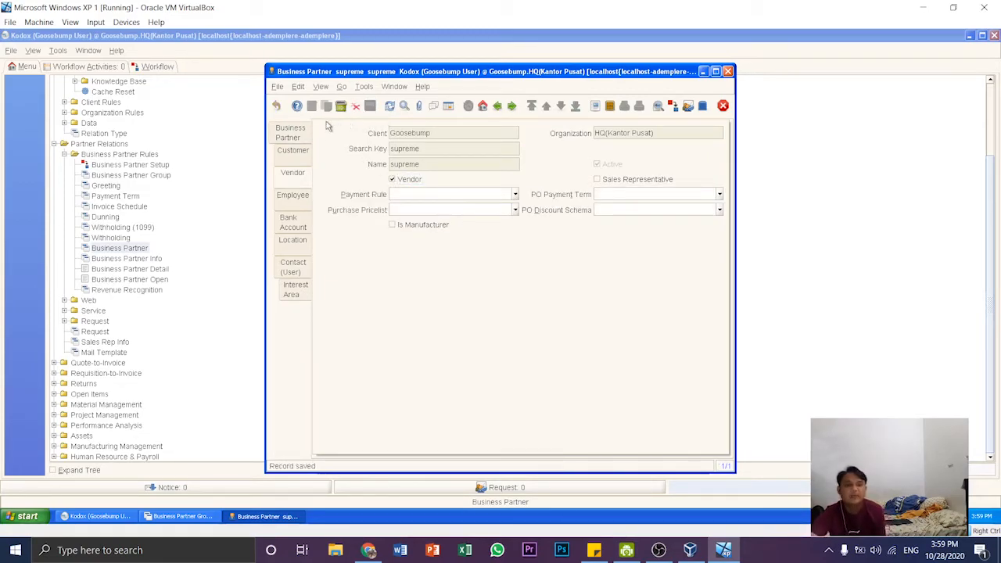
- Create another business partner record with "vans" as both name and search key, and the greeting Cv
{"action": "left_click", "coordinate": [297, 133]}
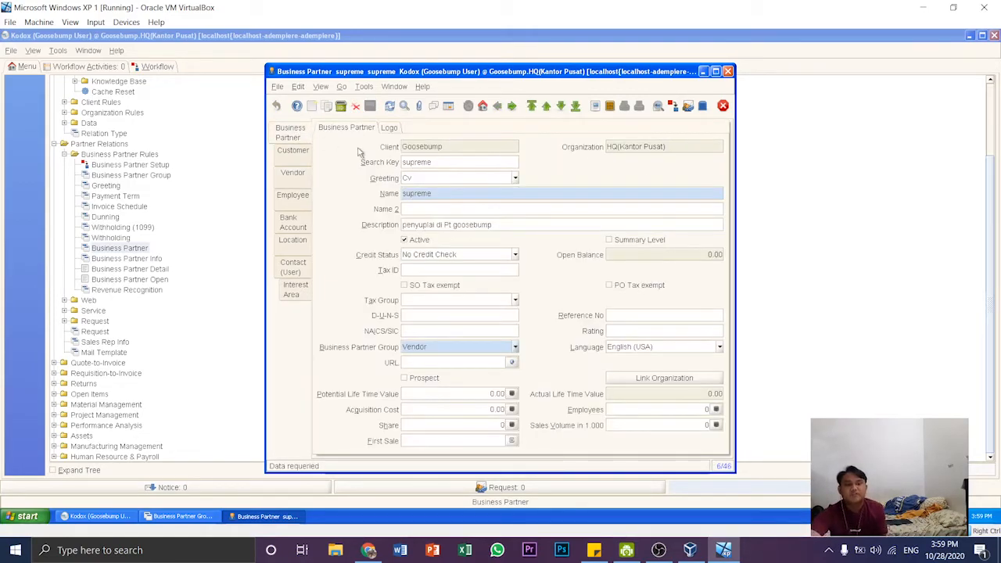
{"action": "left_click", "coordinate": [312, 107]}
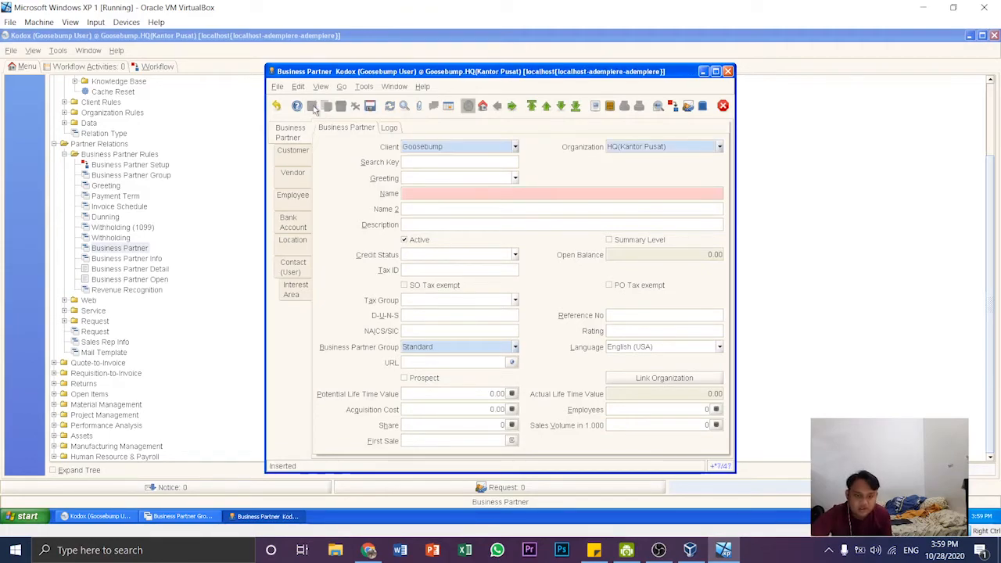
{"action": "left_click", "coordinate": [457, 193]}
{"action": "type", "text": "Vans"}
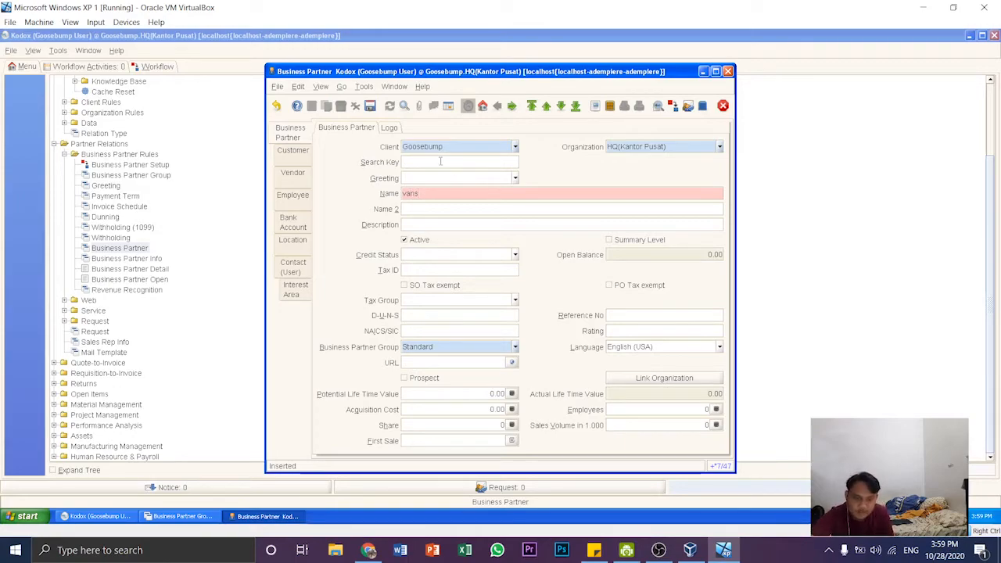
{"action": "left_click", "coordinate": [441, 161]}
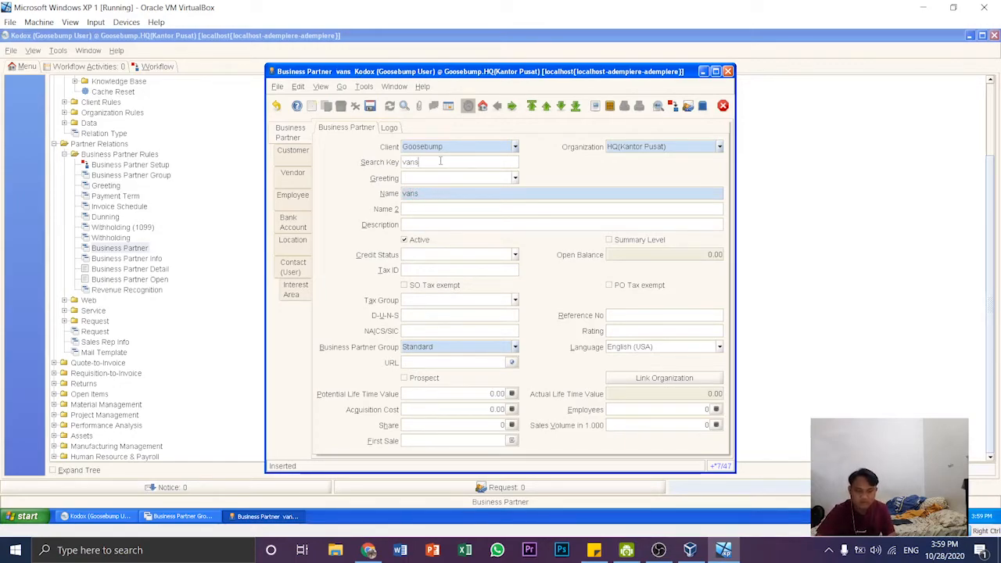
{"action": "left_click", "coordinate": [515, 178]}
{"action": "left_click", "coordinate": [441, 202]}
- Describe vans as "pembeli di Pt goosebump", set credit status No Credit Check and partner group Customer, and save the record
{"action": "left_click", "coordinate": [460, 224]}
{"action": "type", "text": "p"}
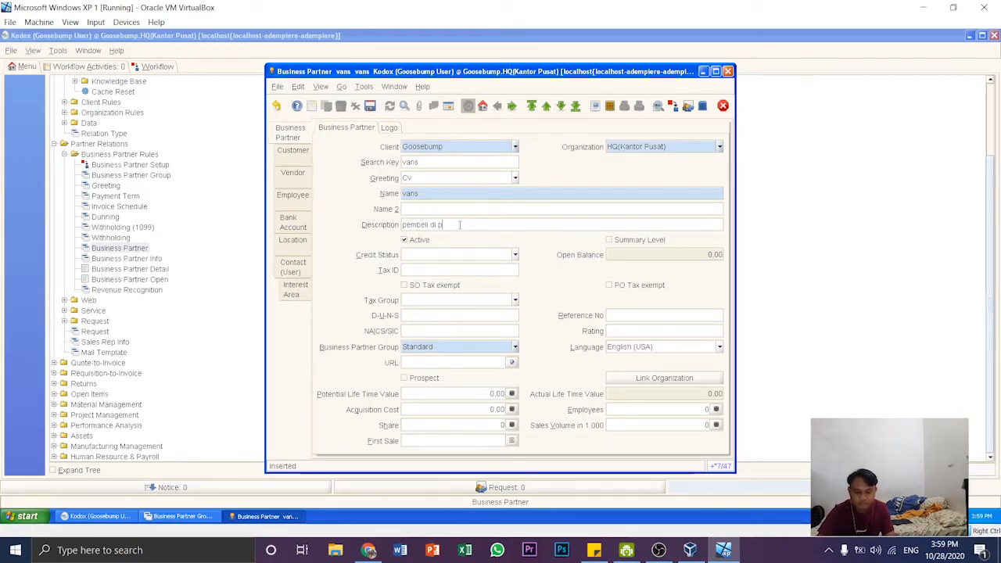
{"action": "type", "text": "embeli di Pt goosebum"}
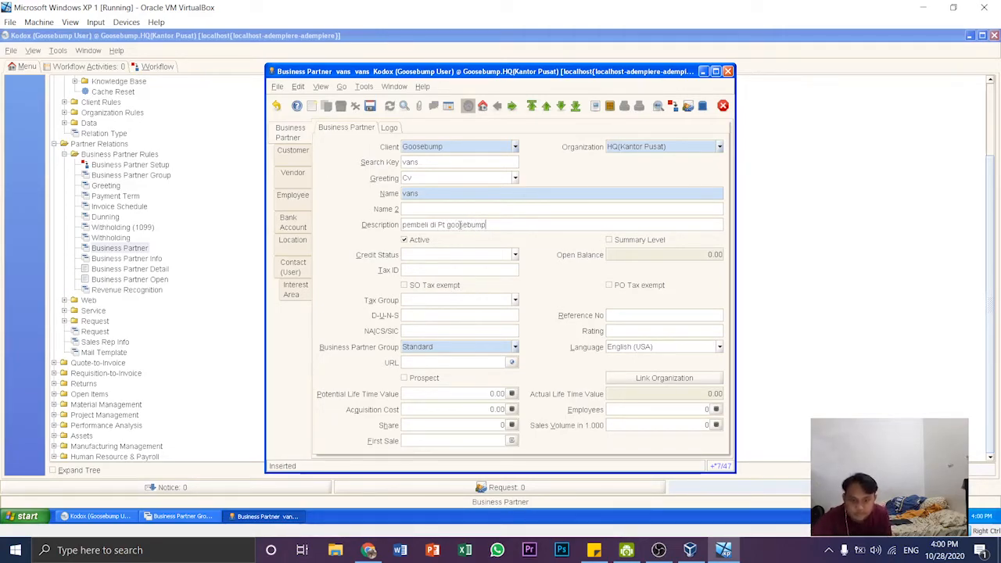
{"action": "left_click", "coordinate": [515, 255]}
{"action": "left_click", "coordinate": [474, 325]}
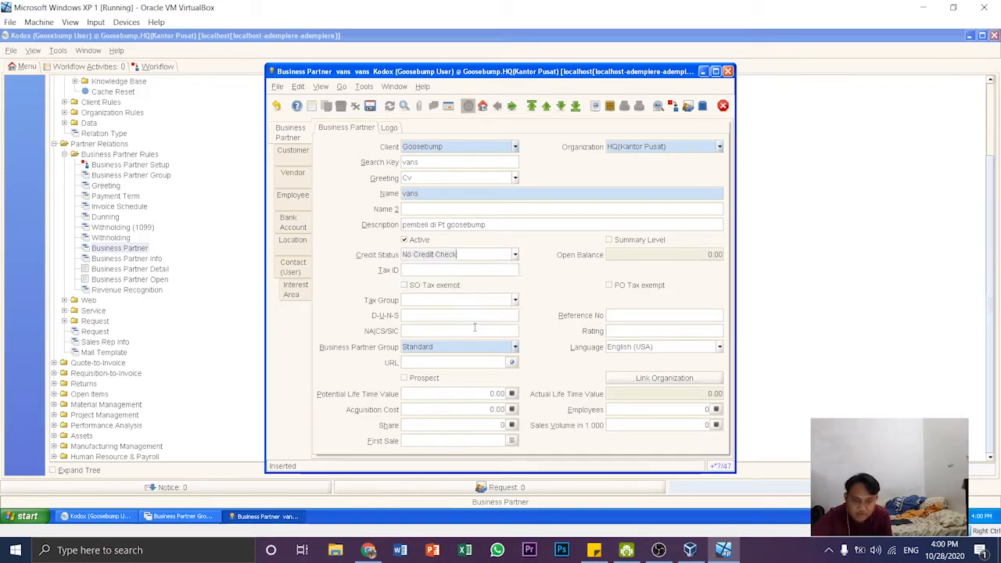
{"action": "left_click", "coordinate": [515, 348]}
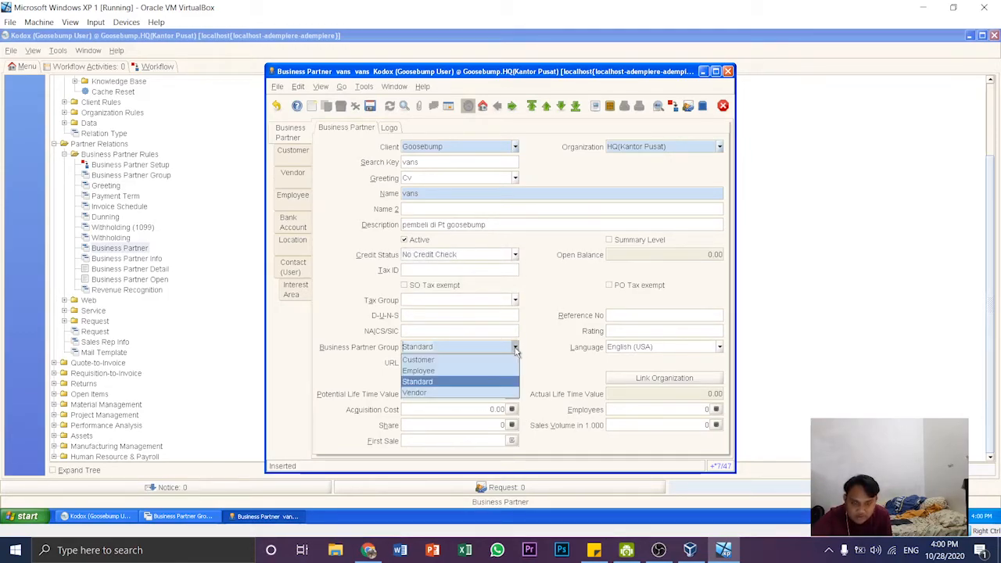
{"action": "left_click", "coordinate": [452, 360]}
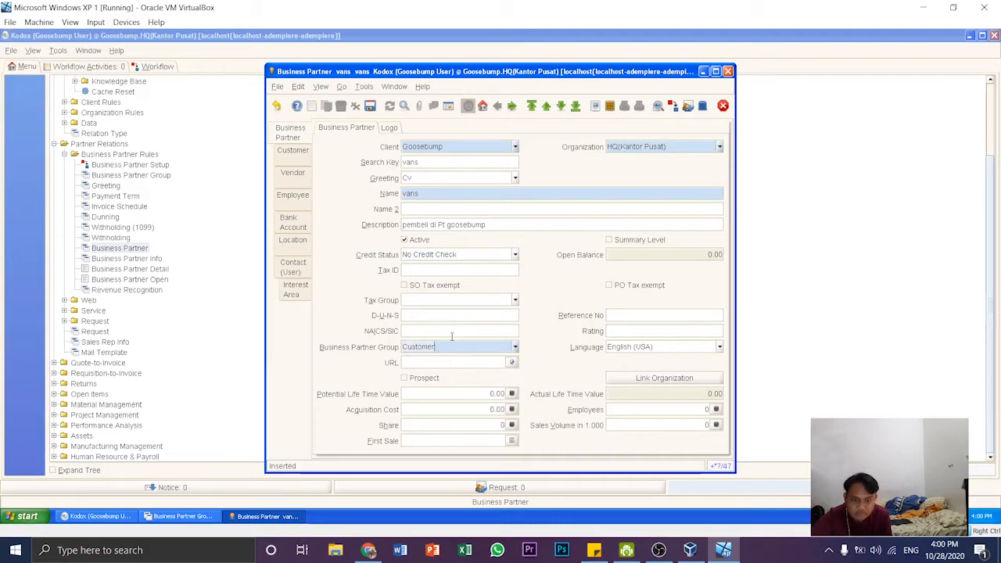
{"action": "left_click", "coordinate": [370, 105]}
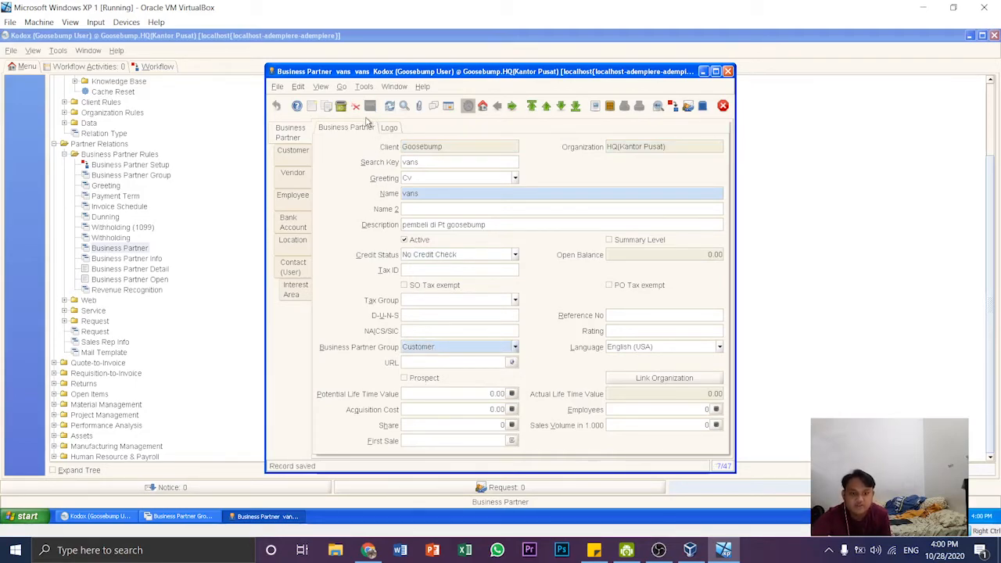
- Mark vans as a customer in its customer parameters and save the record
{"action": "left_click", "coordinate": [296, 158]}
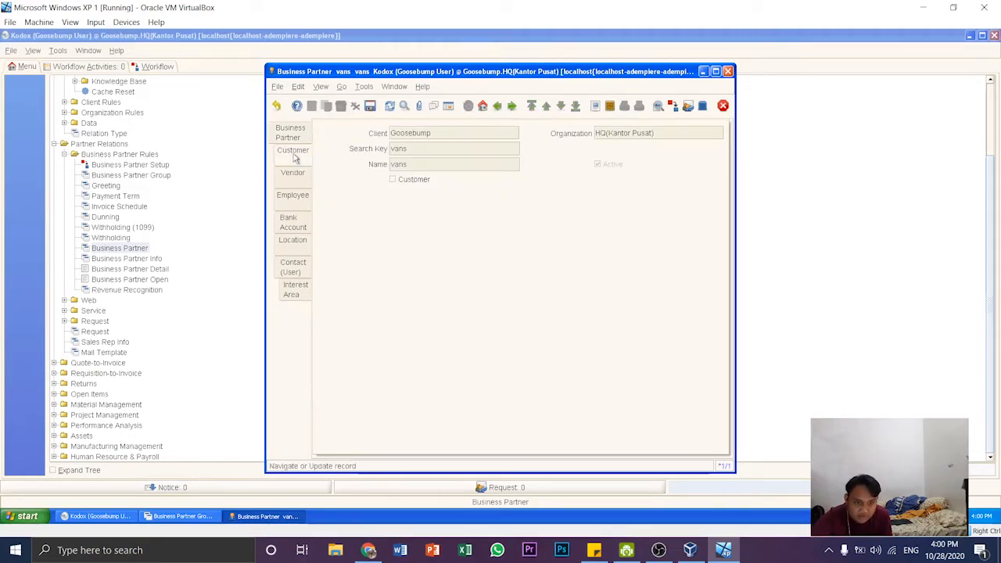
{"action": "left_click", "coordinate": [394, 181]}
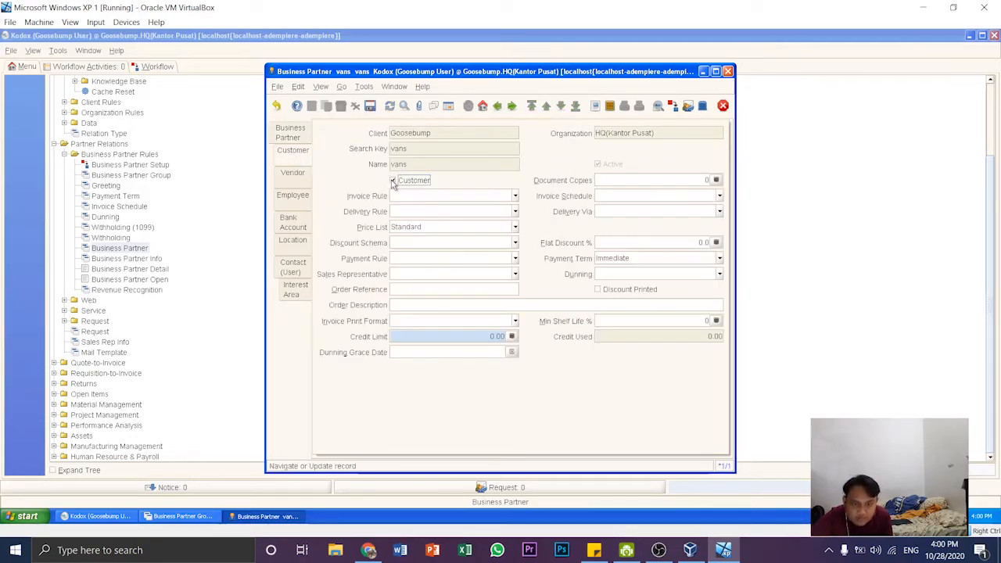
{"action": "left_click", "coordinate": [371, 107]}
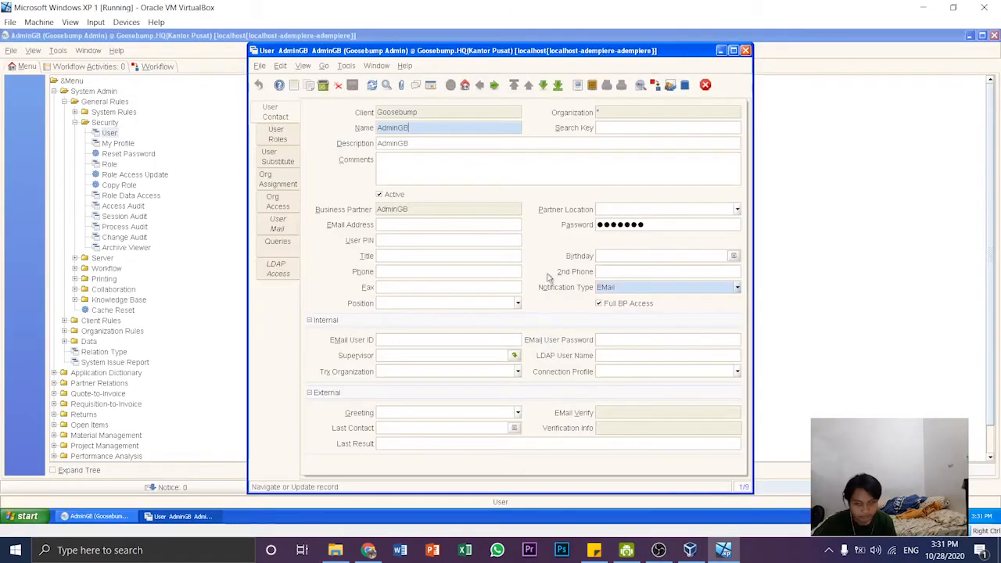
- Create a new user record for client Goosebump with the user's name and account password, and save it
{"action": "left_click", "coordinate": [430, 84]}
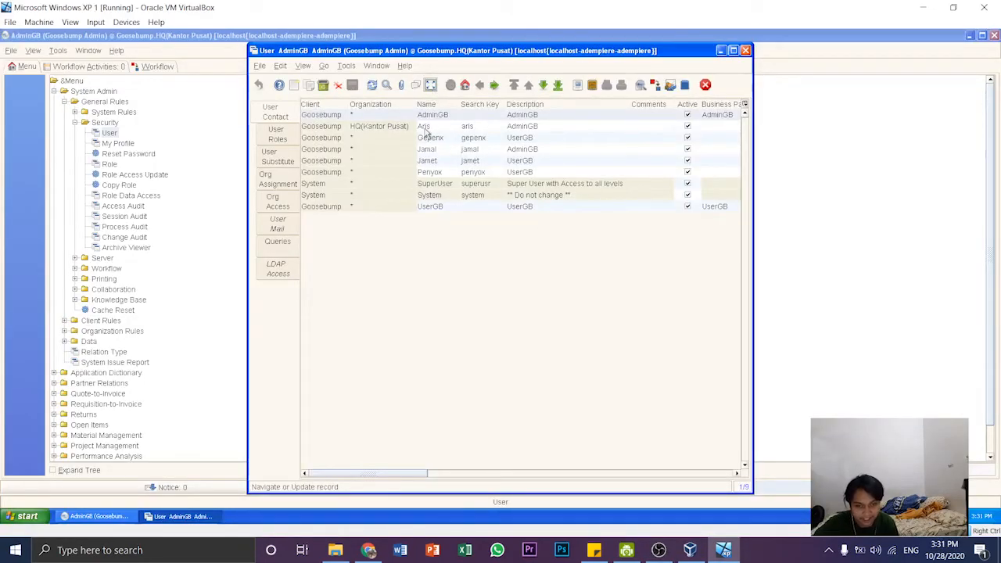
{"action": "left_click", "coordinate": [293, 85]}
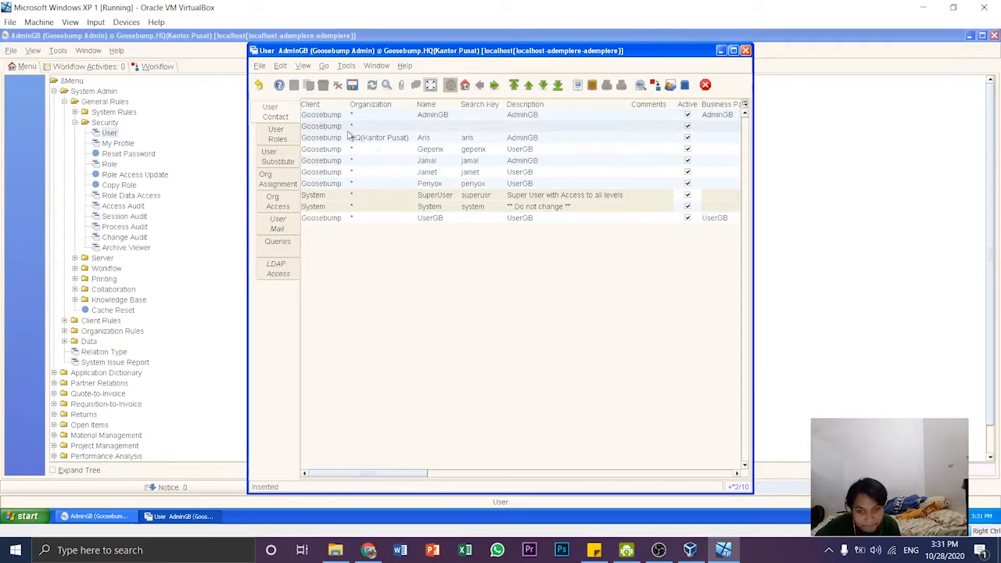
{"action": "left_click", "coordinate": [431, 84]}
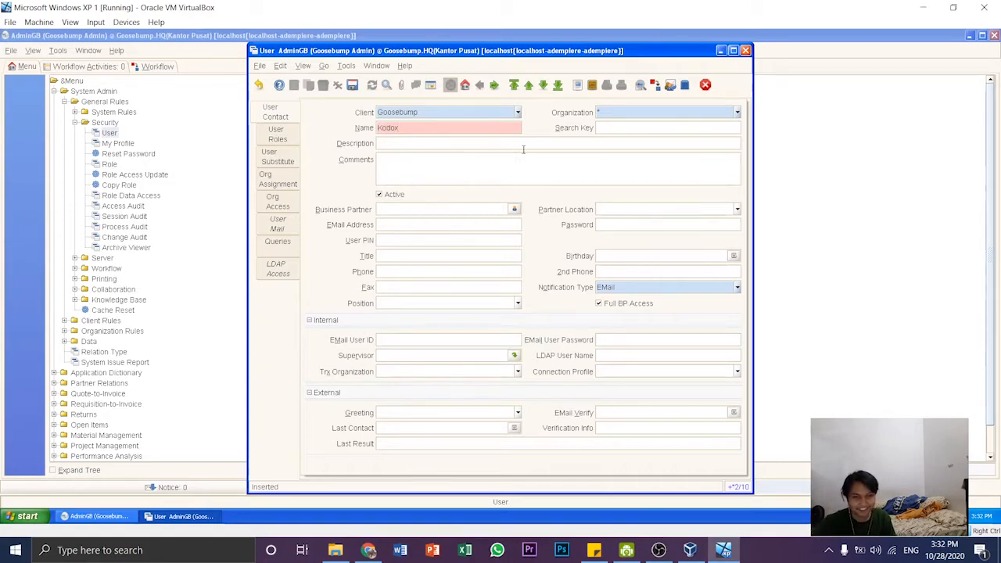
{"action": "left_click", "coordinate": [634, 223]}
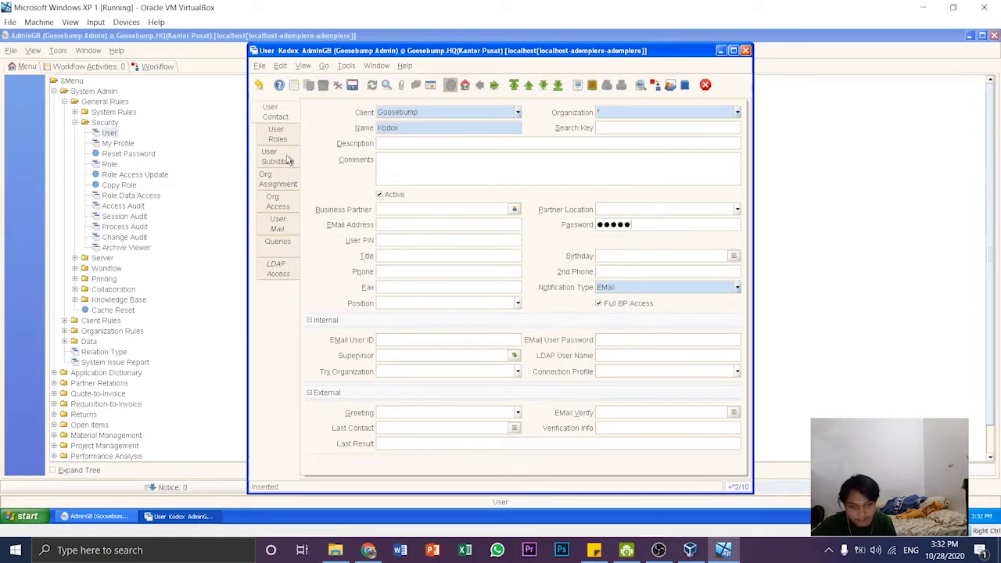
{"action": "left_click", "coordinate": [352, 84]}
- Assign the Goosebump Admin role to the new user and save the role record
{"action": "left_click", "coordinate": [277, 134]}
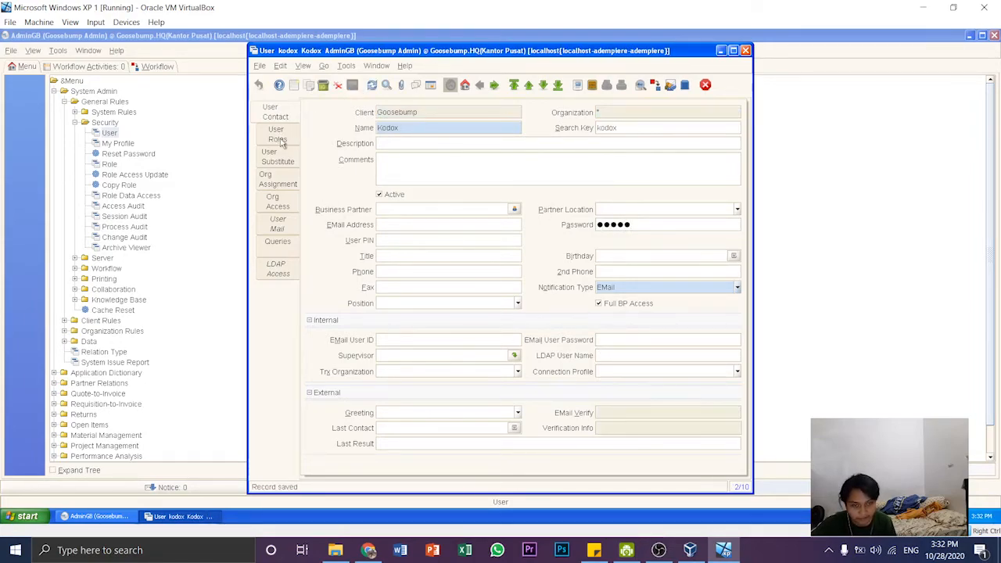
{"action": "left_click", "coordinate": [294, 85]}
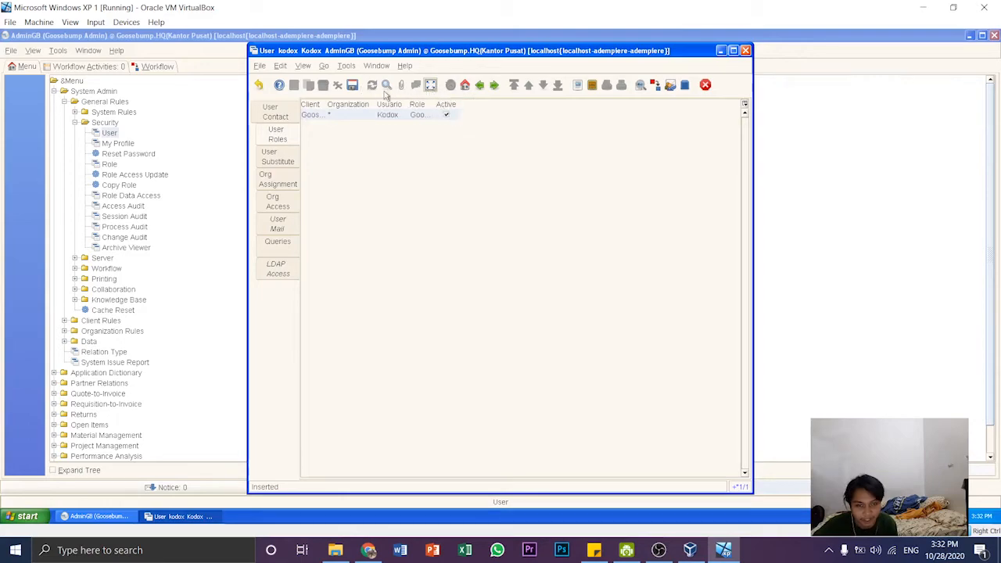
{"action": "left_click", "coordinate": [429, 89]}
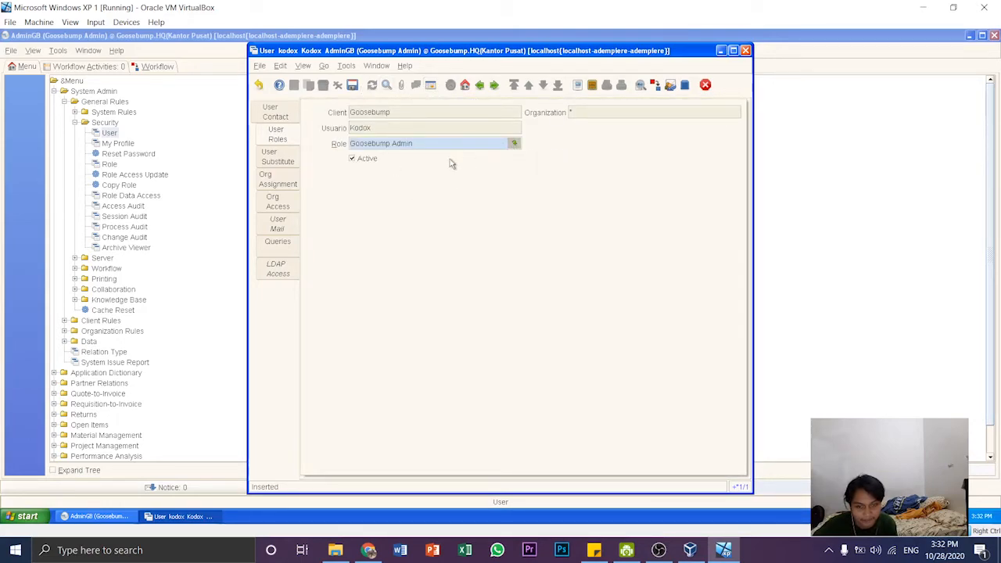
{"action": "left_click", "coordinate": [123, 367]}
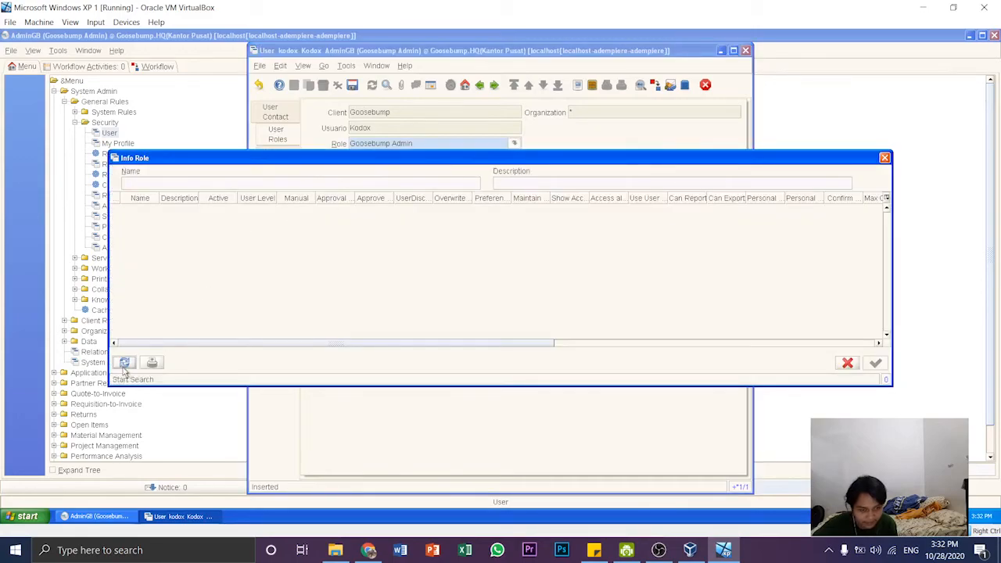
{"action": "double_click", "coordinate": [173, 213]}
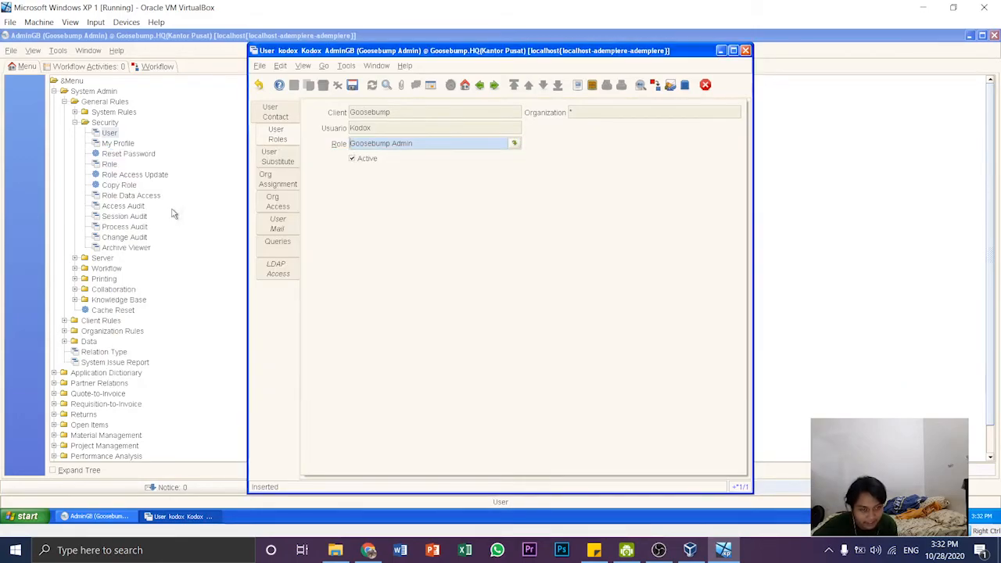
{"action": "left_click", "coordinate": [352, 86]}
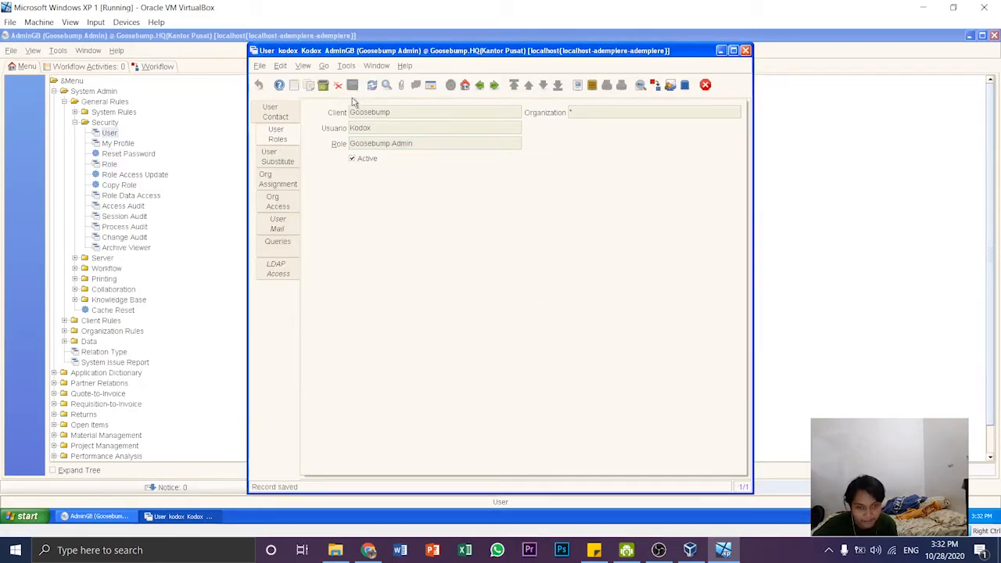
- Add a second role record assigning Goosebump User to the same user, save it and close the user window
{"action": "left_click", "coordinate": [294, 86]}
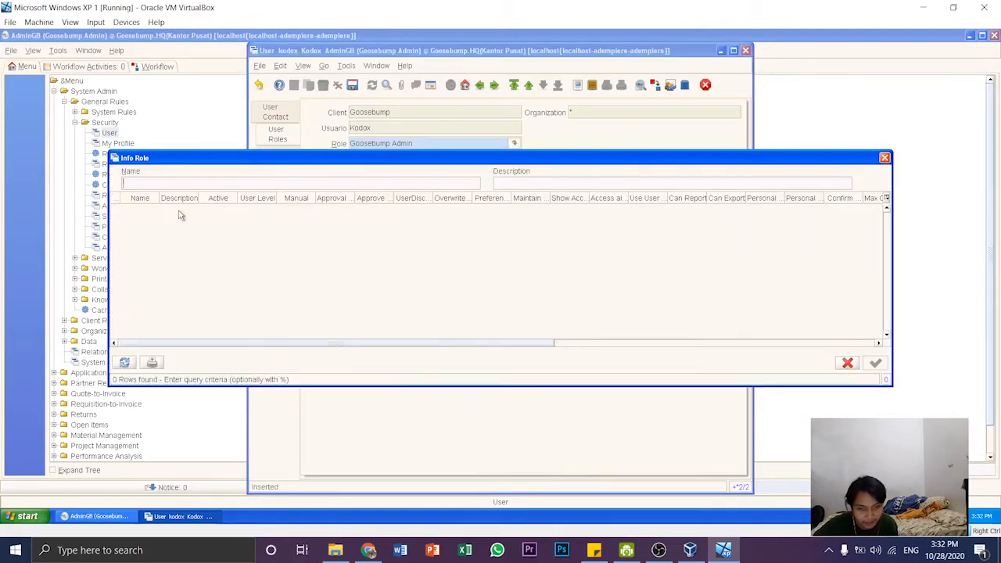
{"action": "left_click", "coordinate": [125, 362]}
{"action": "double_click", "coordinate": [167, 224]}
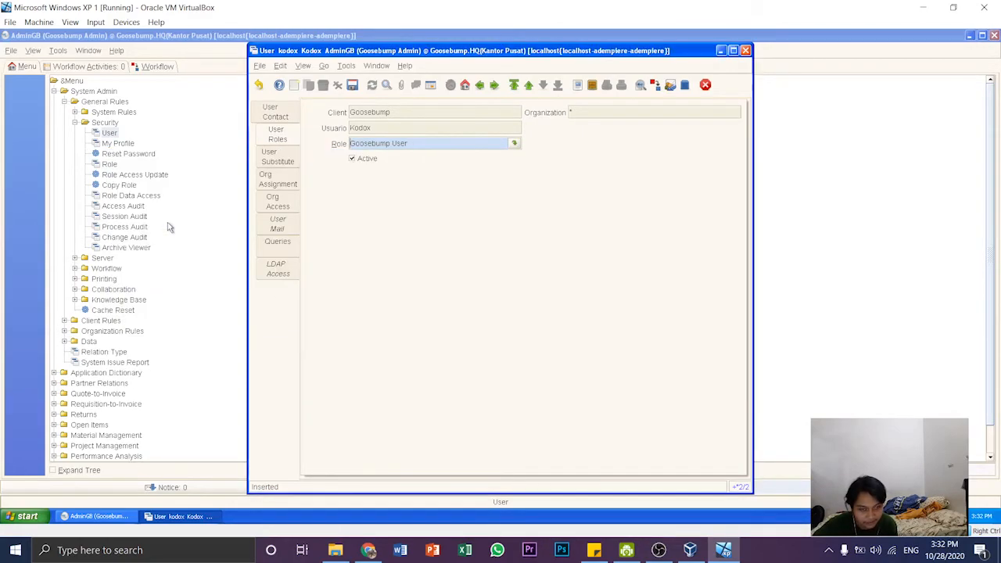
{"action": "left_click", "coordinate": [352, 85]}
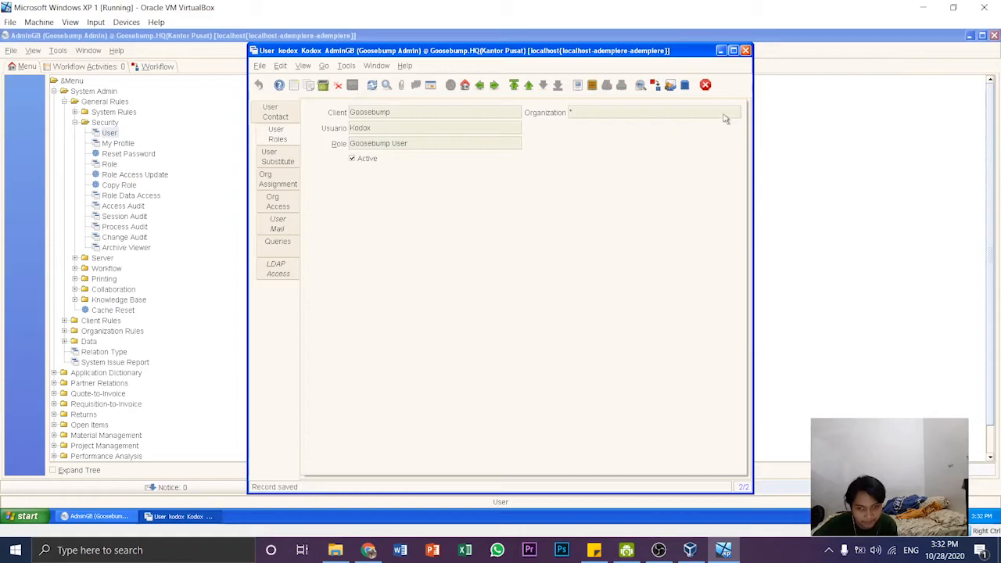
{"action": "left_click", "coordinate": [705, 86]}
- Examine the list of roles defined in the system and close the role window
{"action": "left_click", "coordinate": [110, 165]}
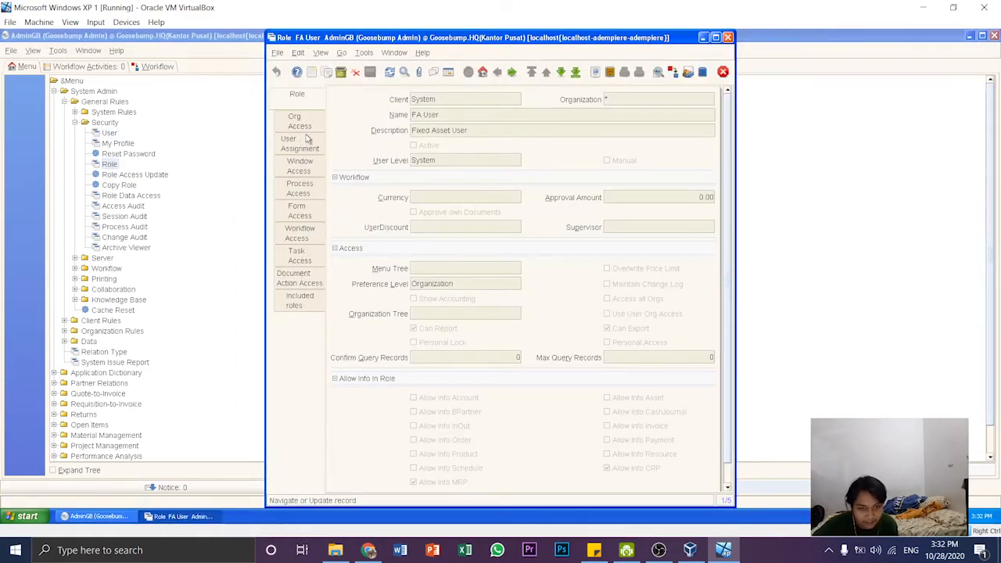
{"action": "left_click", "coordinate": [448, 71]}
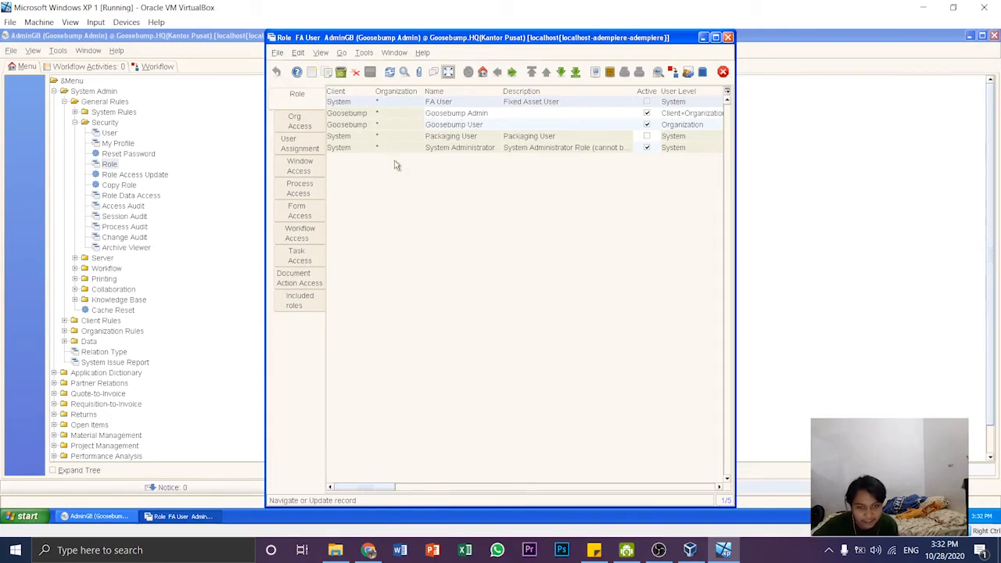
{"action": "left_click", "coordinate": [723, 71]}
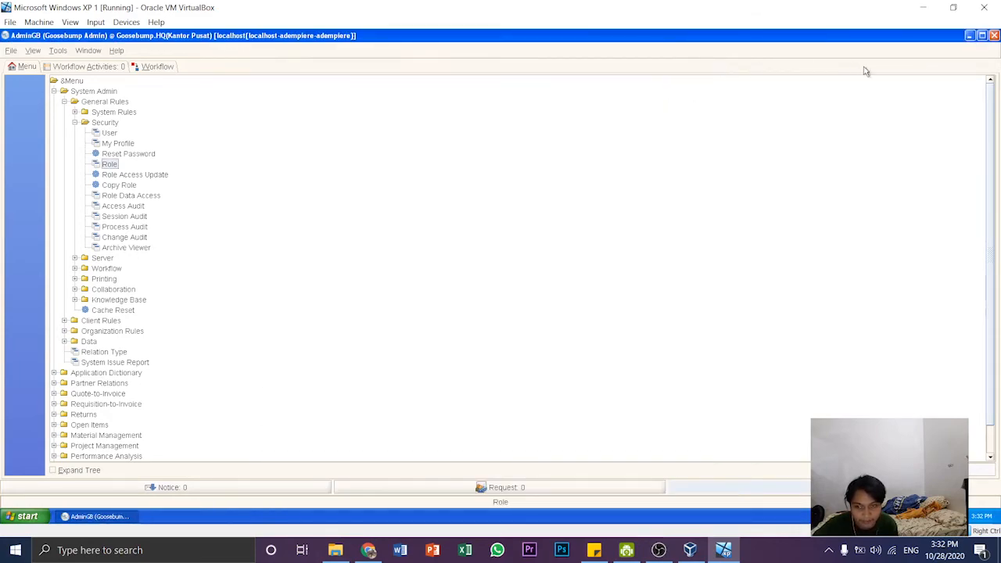
- Log out of the AdminGB session without exiting the application
{"action": "left_click", "coordinate": [995, 35]}
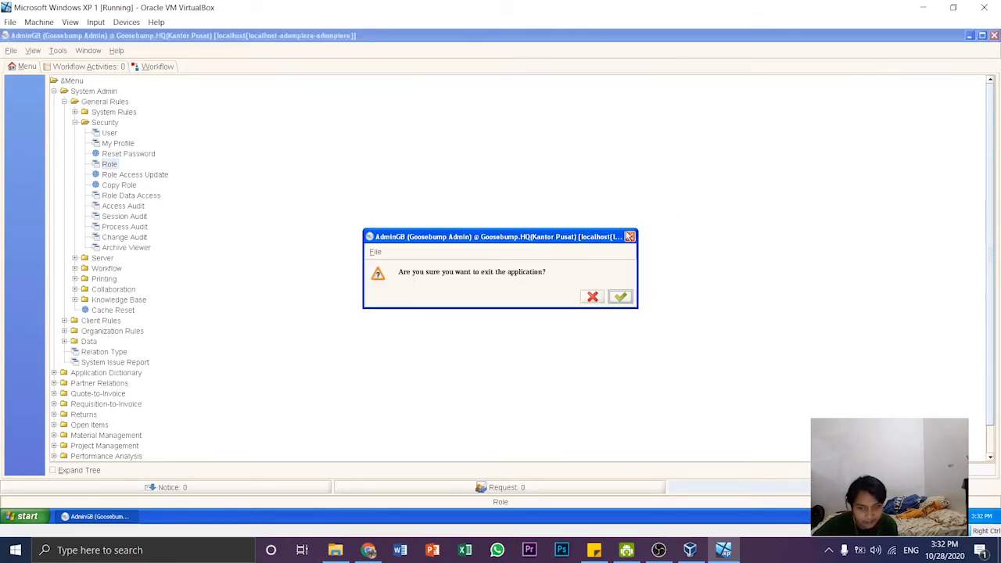
{"action": "left_click", "coordinate": [630, 236]}
{"action": "left_click", "coordinate": [11, 50]}
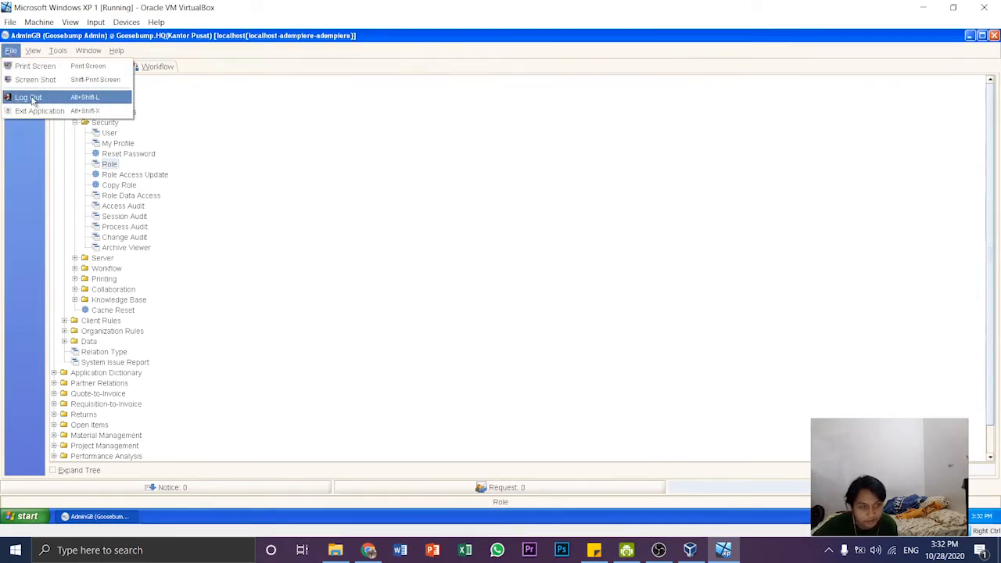
{"action": "left_click", "coordinate": [30, 98]}
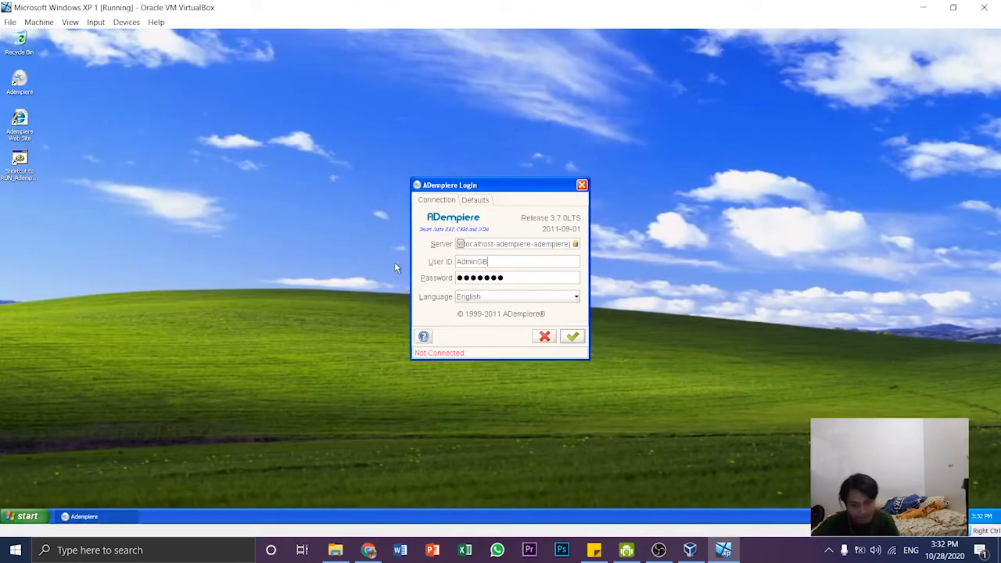
- Log in with the new user's ID and account password, keeping the Goosebump Admin role, HQ(Kantor Pusat) organization and Standard warehouse
{"action": "type", "text": "Kodox"}
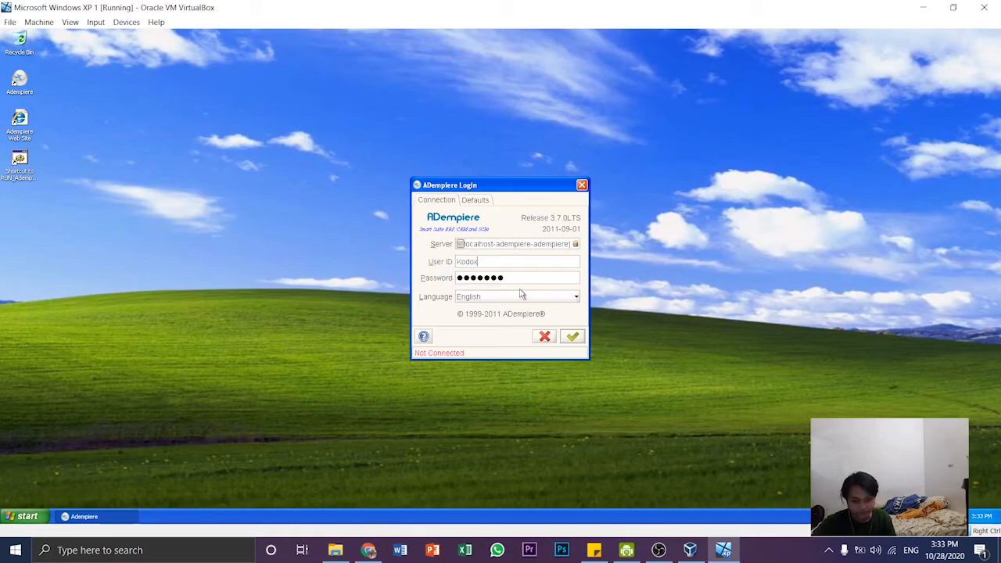
{"action": "left_click_drag", "start_coordinate": [510, 277], "coordinate": [418, 291]}
{"action": "key", "text": "ctrl+v"}
{"action": "left_click", "coordinate": [574, 338]}
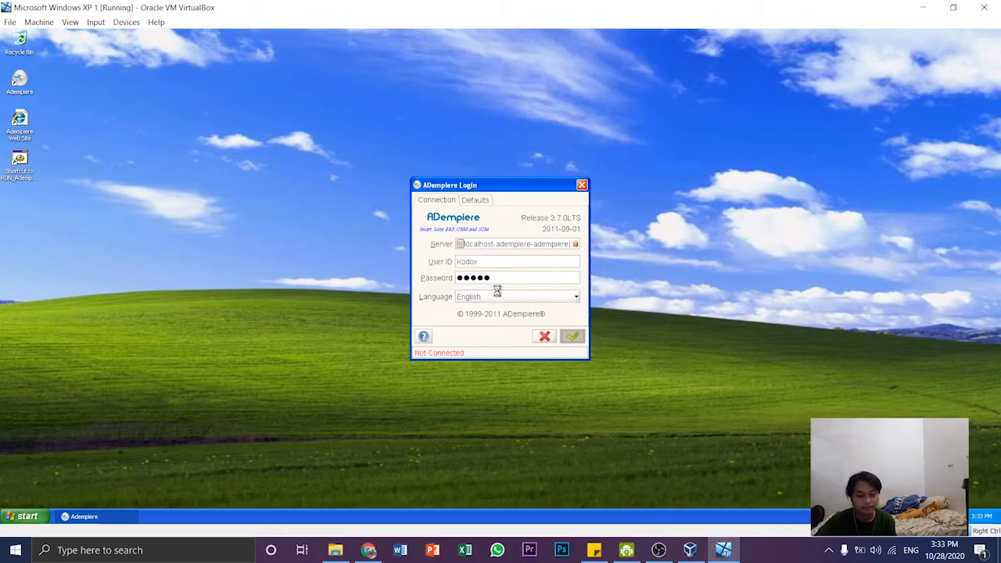
{"action": "left_click", "coordinate": [528, 224]}
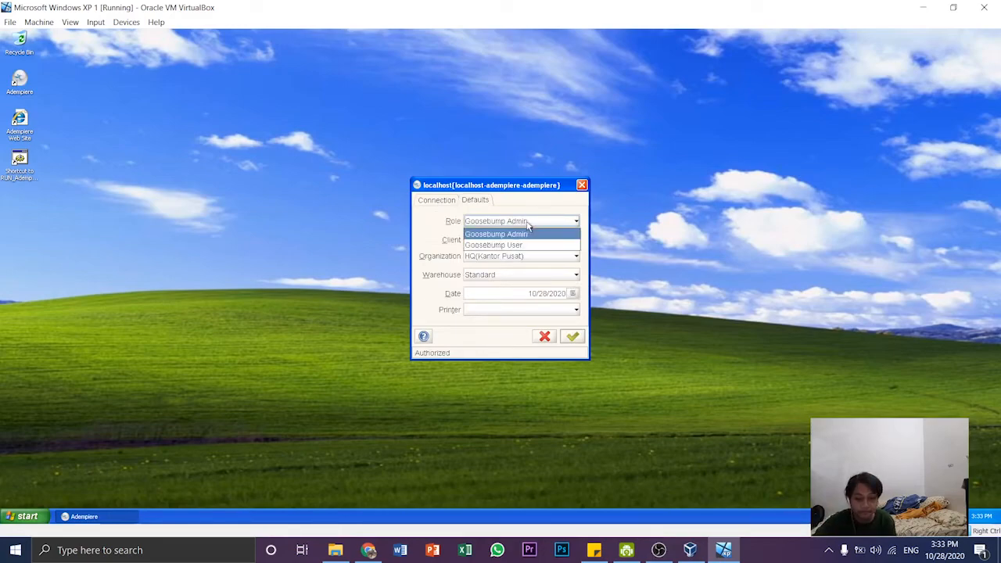
{"action": "left_click", "coordinate": [529, 223]}
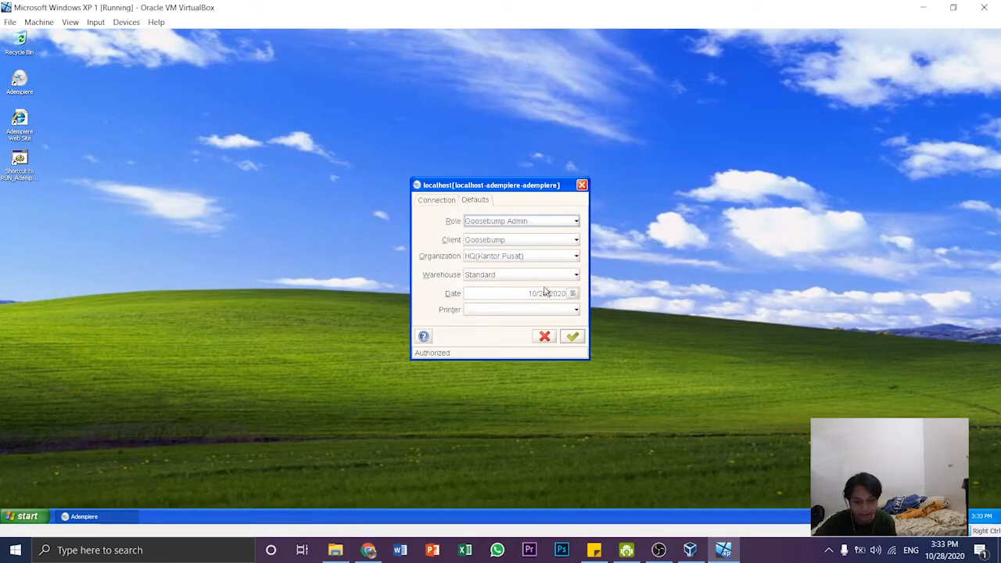
{"action": "left_click", "coordinate": [573, 338]}
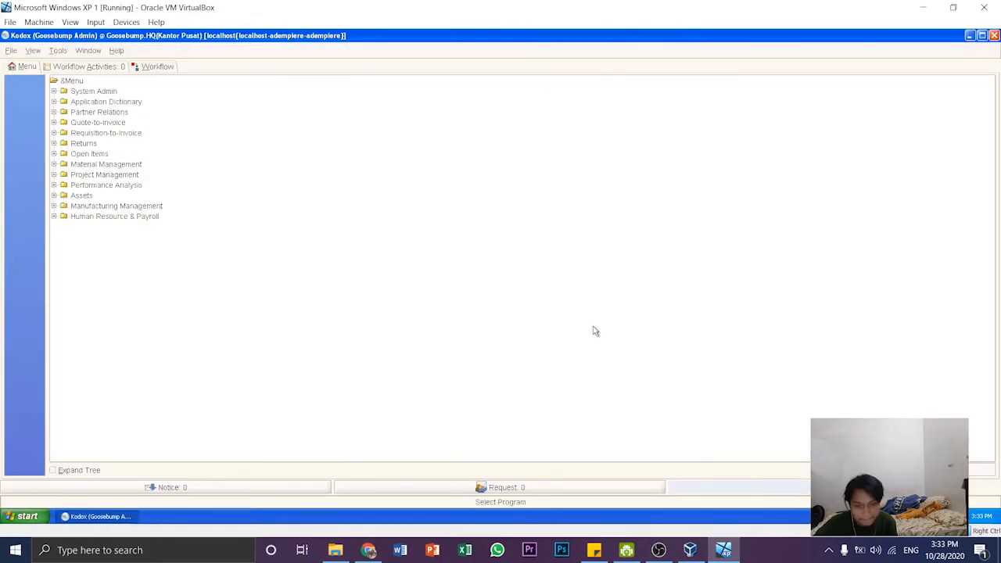
- Examine the roles available to the Goosebump Admin session in the Security rules' Role window, shown as a grid, and close the window
{"action": "double_click", "coordinate": [97, 92]}
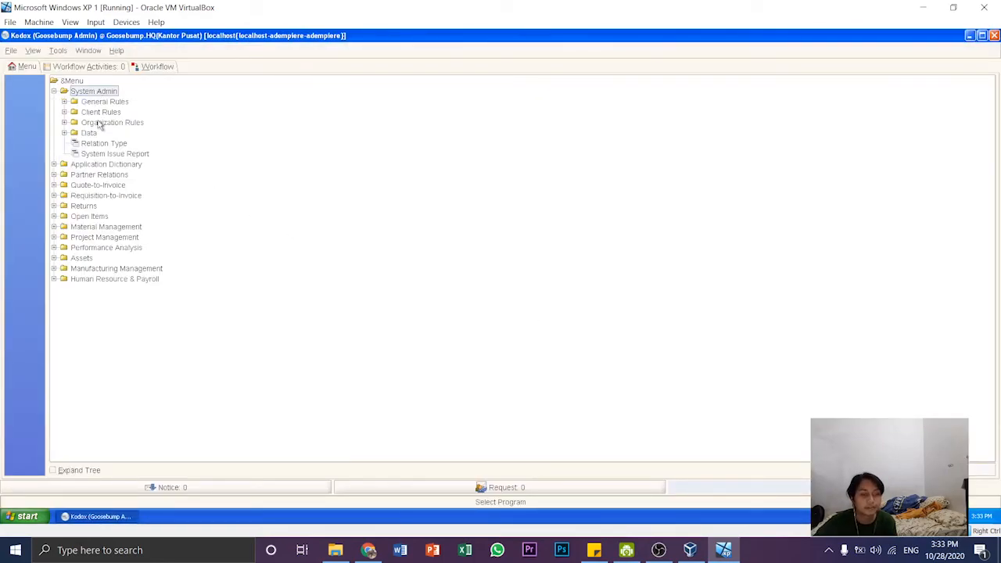
{"action": "double_click", "coordinate": [102, 103]}
{"action": "double_click", "coordinate": [103, 197]}
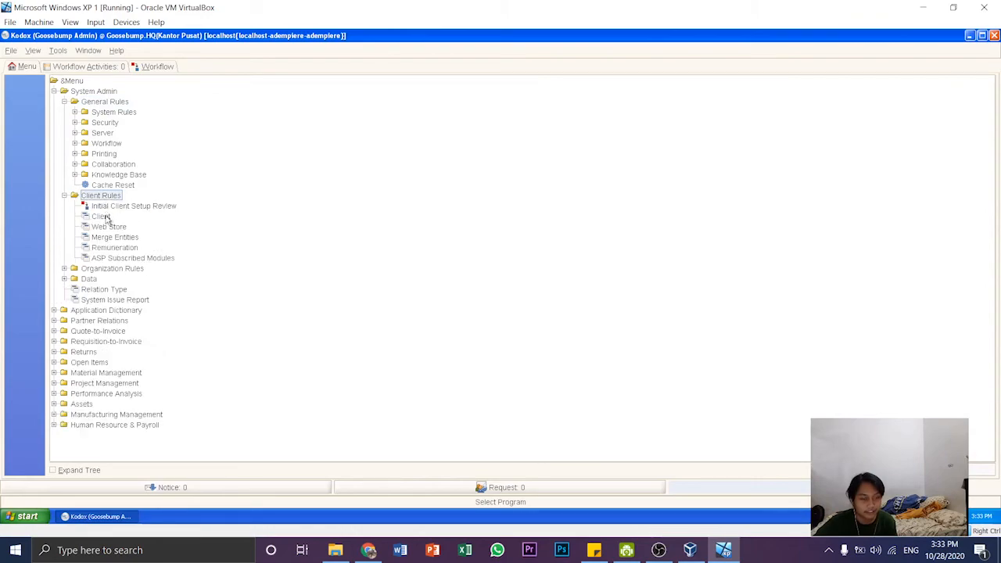
{"action": "double_click", "coordinate": [105, 122]}
{"action": "left_click", "coordinate": [110, 165]}
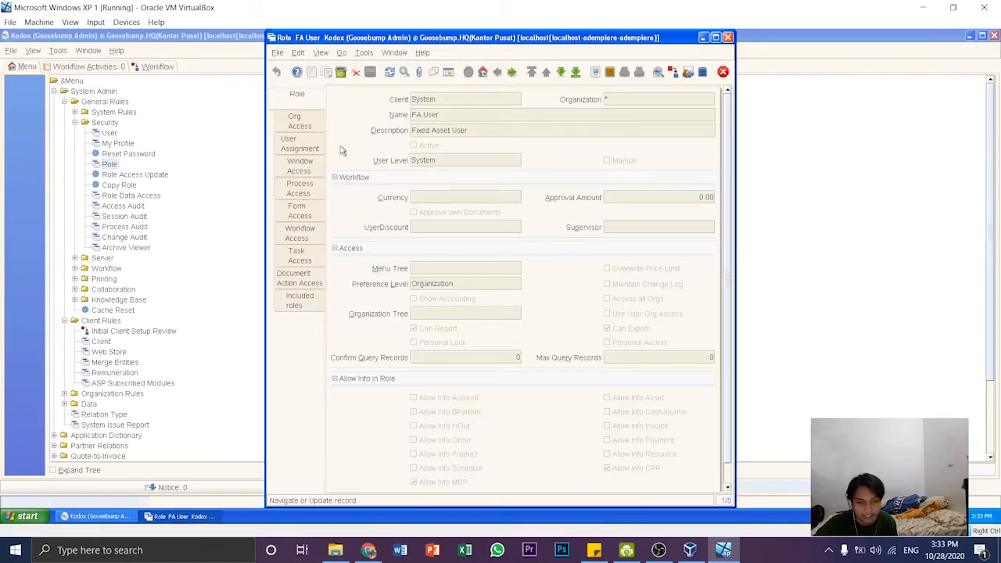
{"action": "left_click", "coordinate": [449, 72]}
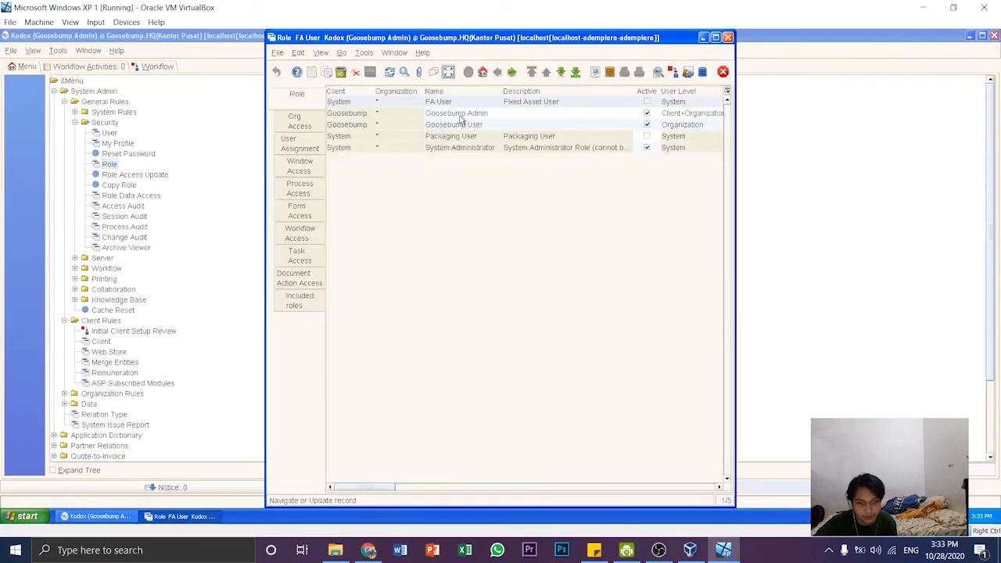
{"action": "left_click", "coordinate": [462, 114]}
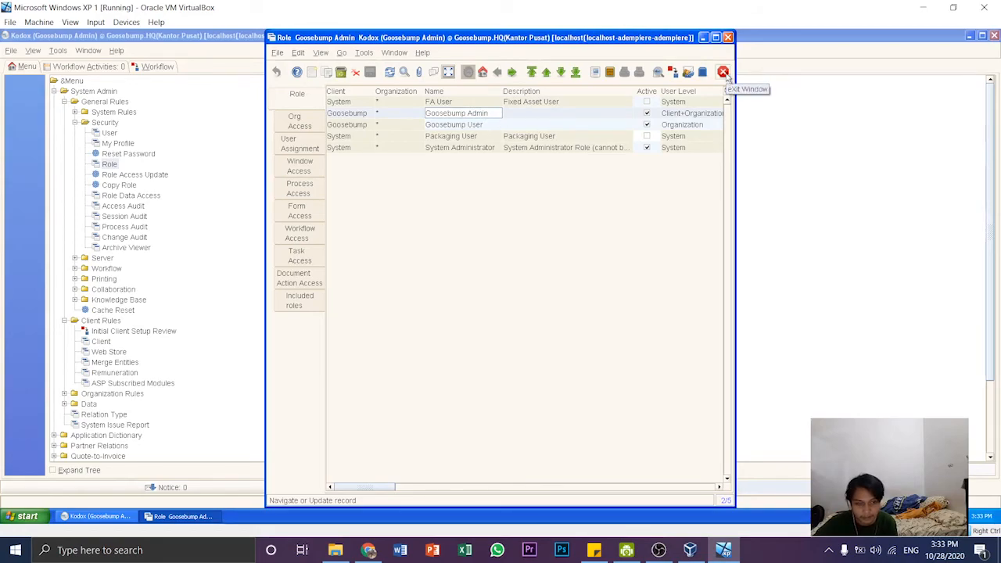
{"action": "left_click", "coordinate": [724, 73]}
- Log out and log back in as the same user with the Goosebump User role
{"action": "left_click", "coordinate": [11, 50]}
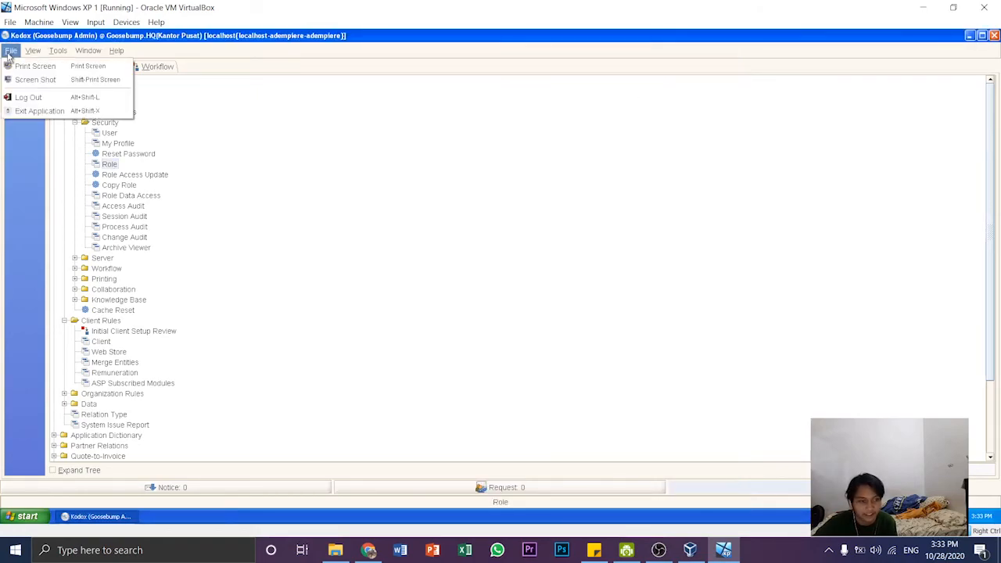
{"action": "left_click", "coordinate": [31, 108]}
{"action": "left_click", "coordinate": [573, 337]}
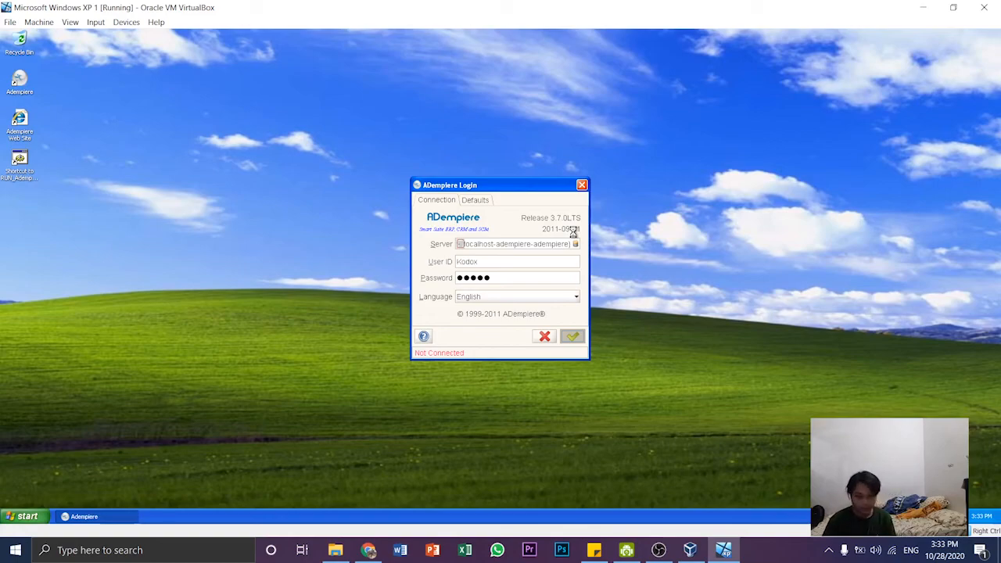
{"action": "left_click", "coordinate": [576, 223]}
{"action": "left_click", "coordinate": [515, 241]}
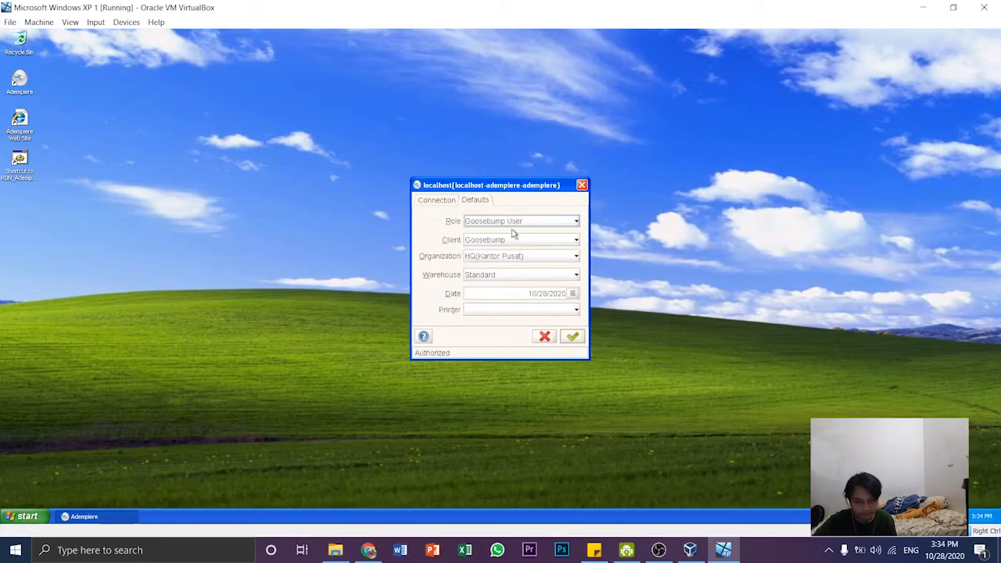
{"action": "left_click", "coordinate": [573, 337]}
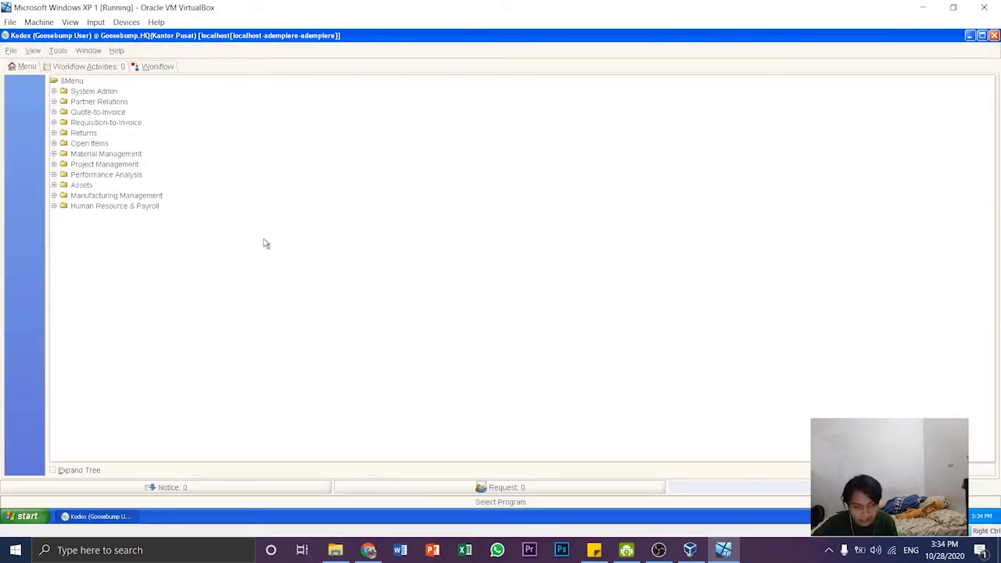
- Examine which System Admin and Client Rules entries the menu tree offers to the Goosebump User role
{"action": "double_click", "coordinate": [93, 93]}
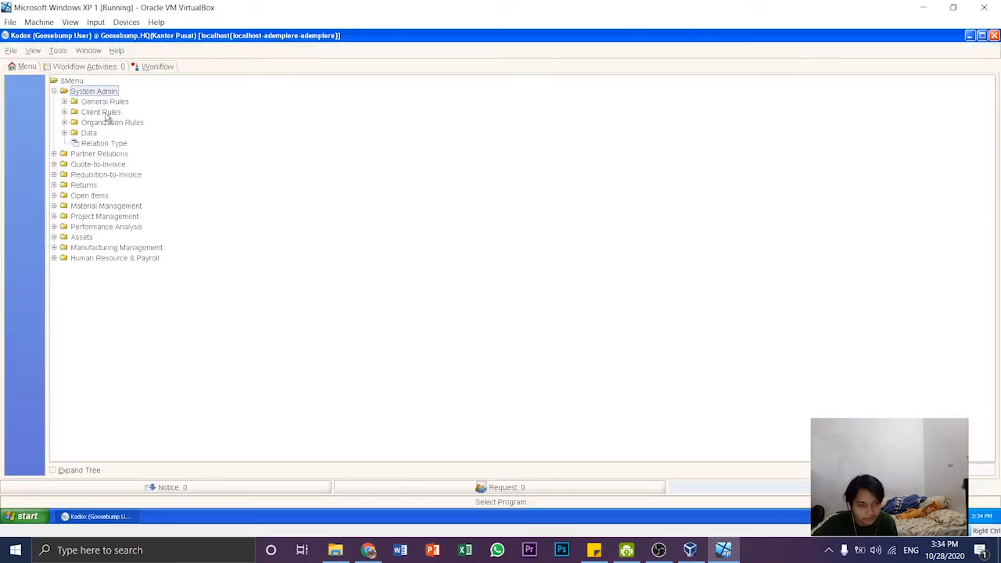
{"action": "double_click", "coordinate": [102, 112]}
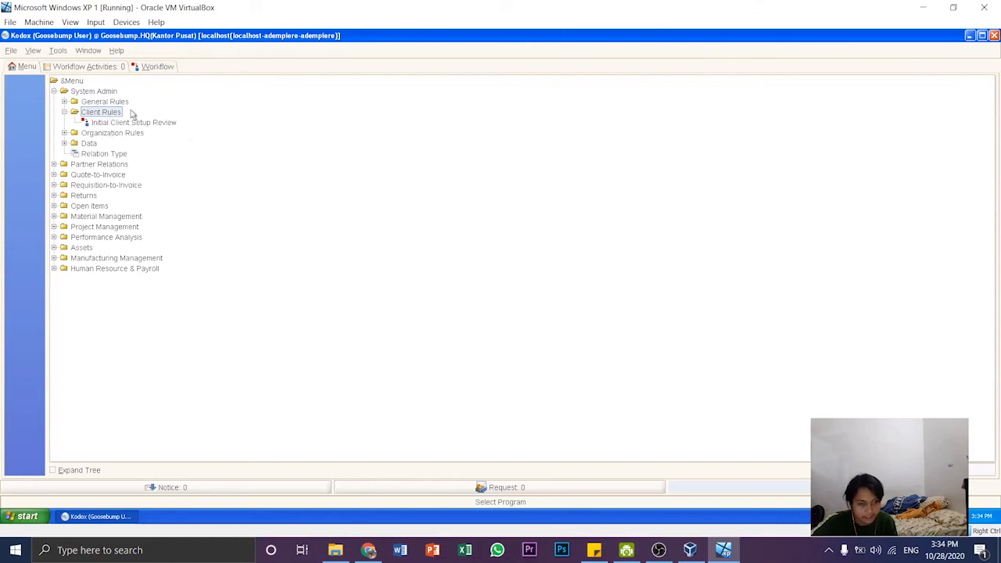